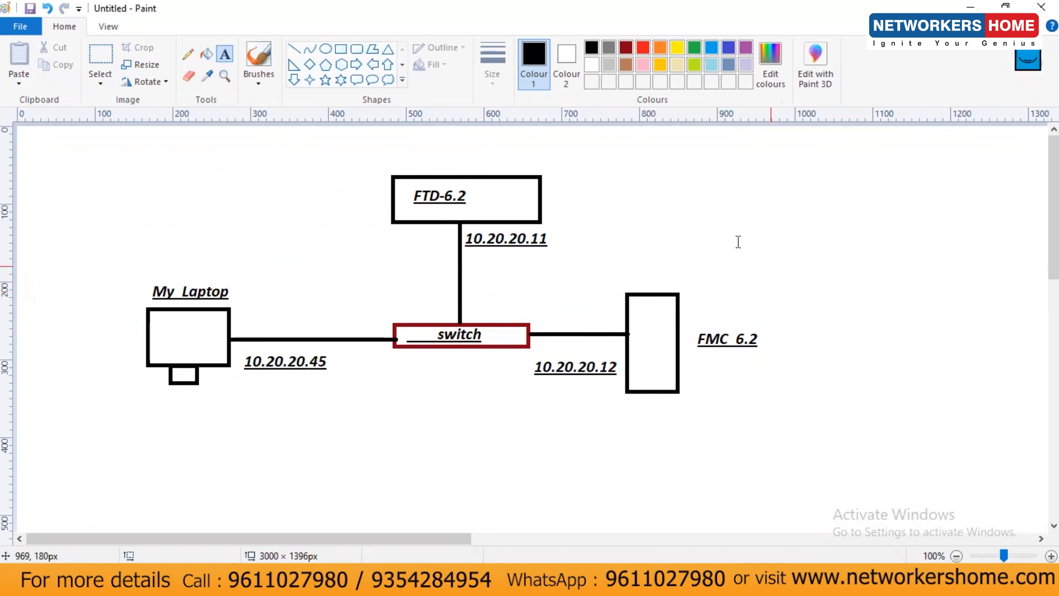
Write the list '1) install FTD', '2) install FMC', '3) Integration of FTD and FMC' beside the diagram
left_click(680, 172)
type("1)")
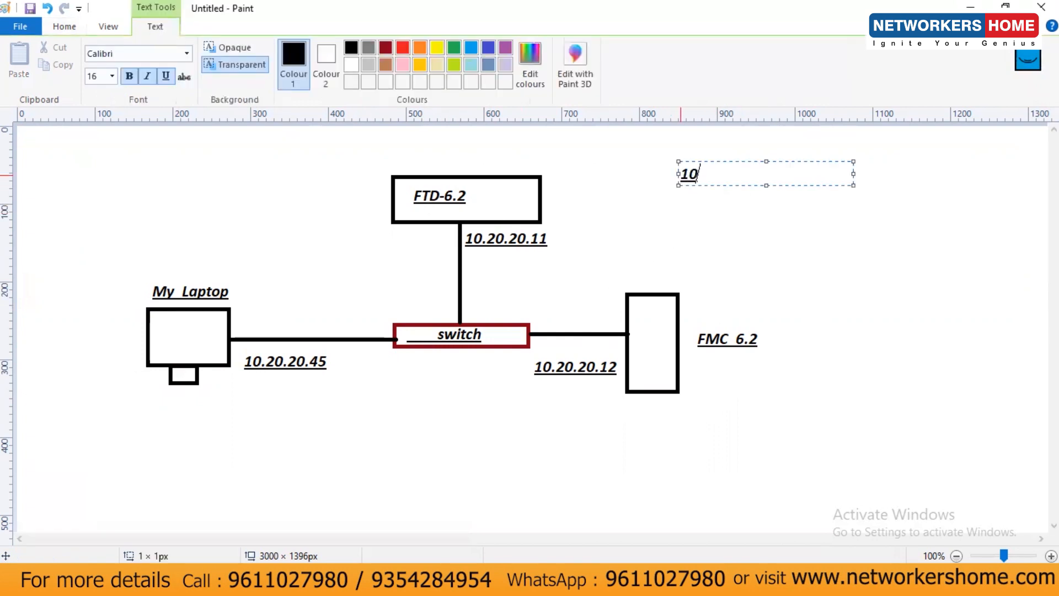
type(" install FTD")
key("Return")
type("2")
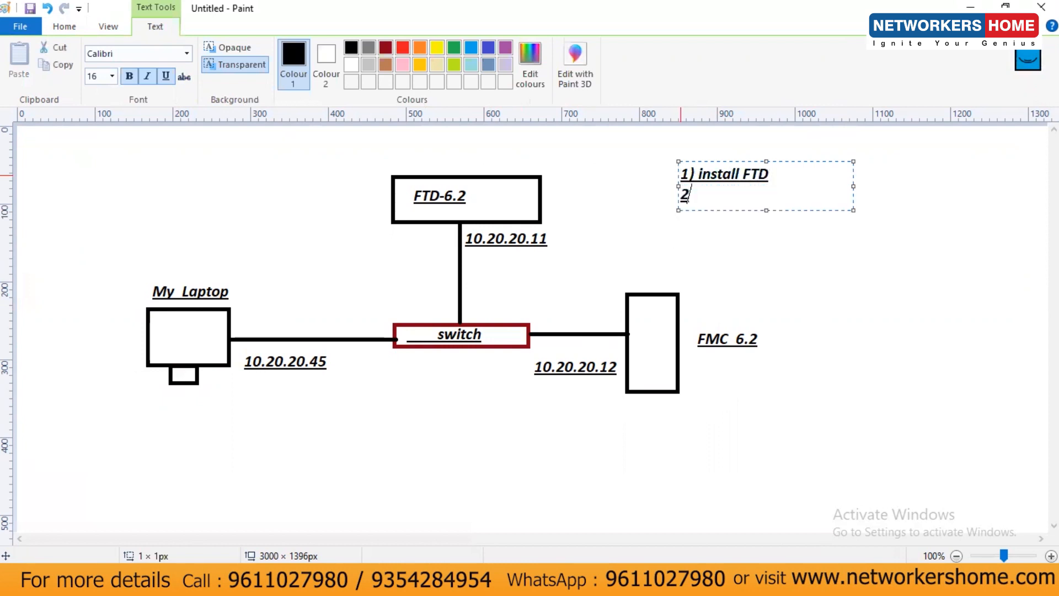
type(") insta")
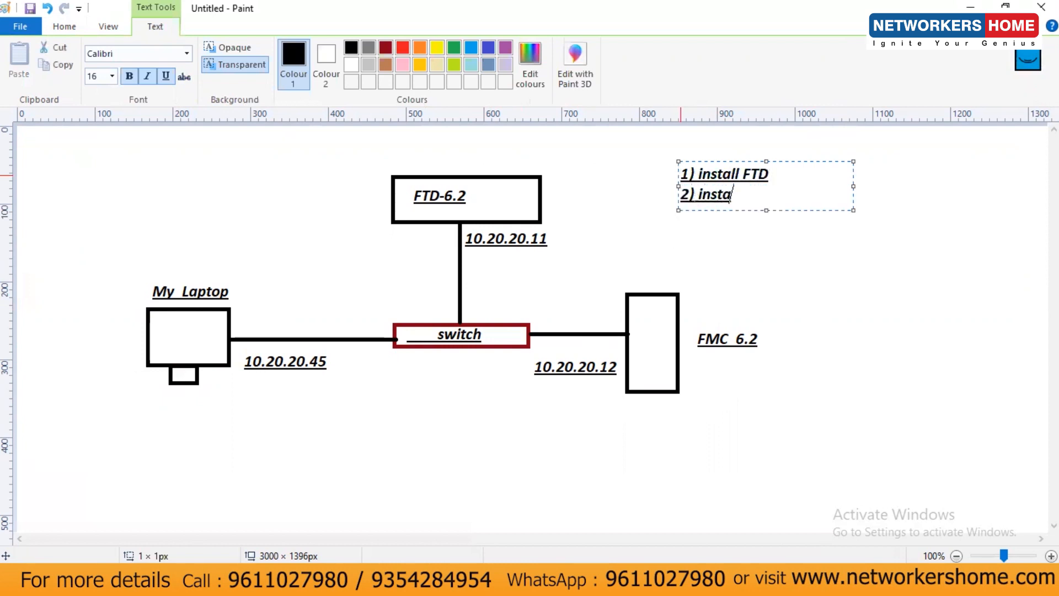
type("ll FMC")
key("Return")
type("3) Integration of FT")
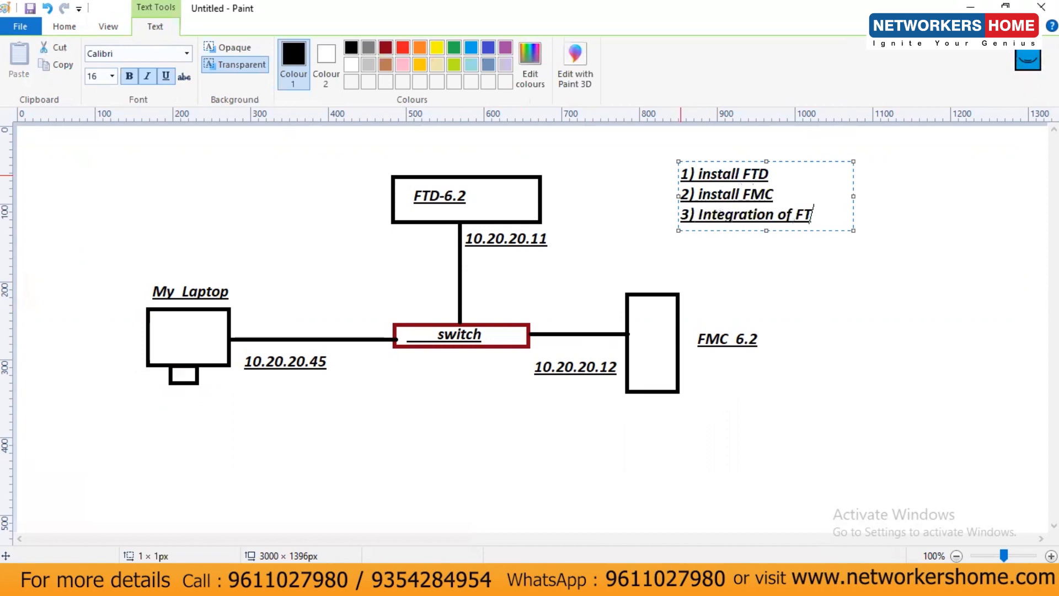
type("D and FMC")
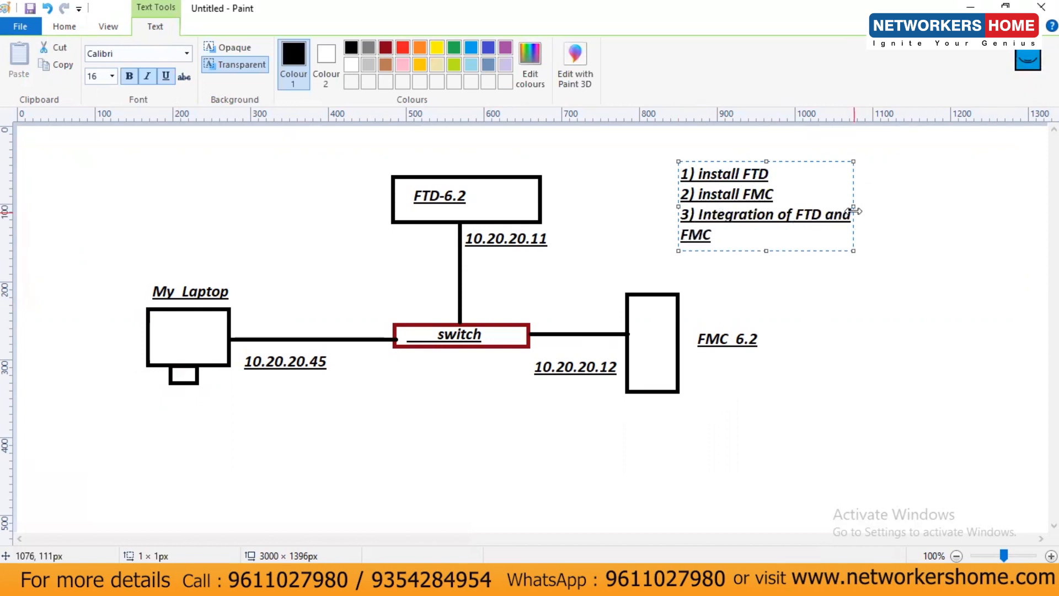
left_click_drag(852, 206, 909, 207)
left_click(968, 237)
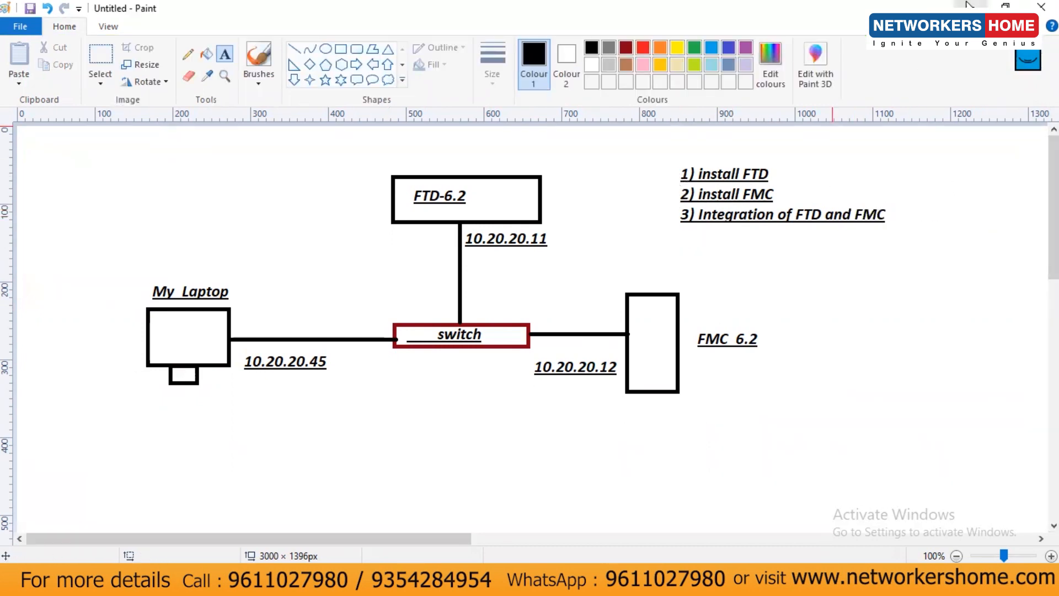
Start the Deploy OVF Template wizard in vSphere Client and browse for a source file
left_click(715, 581)
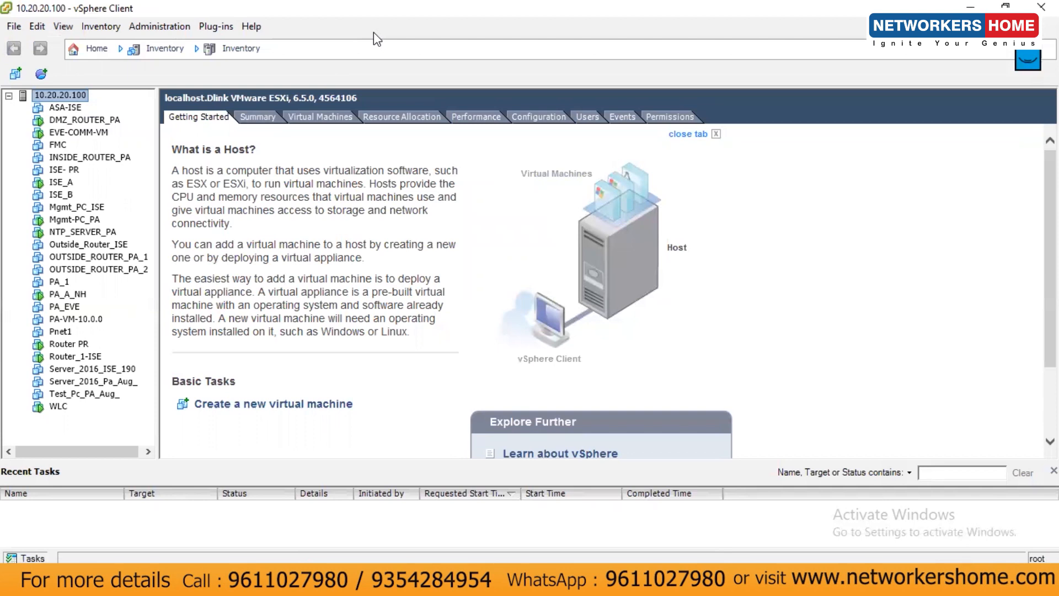
left_click(18, 29)
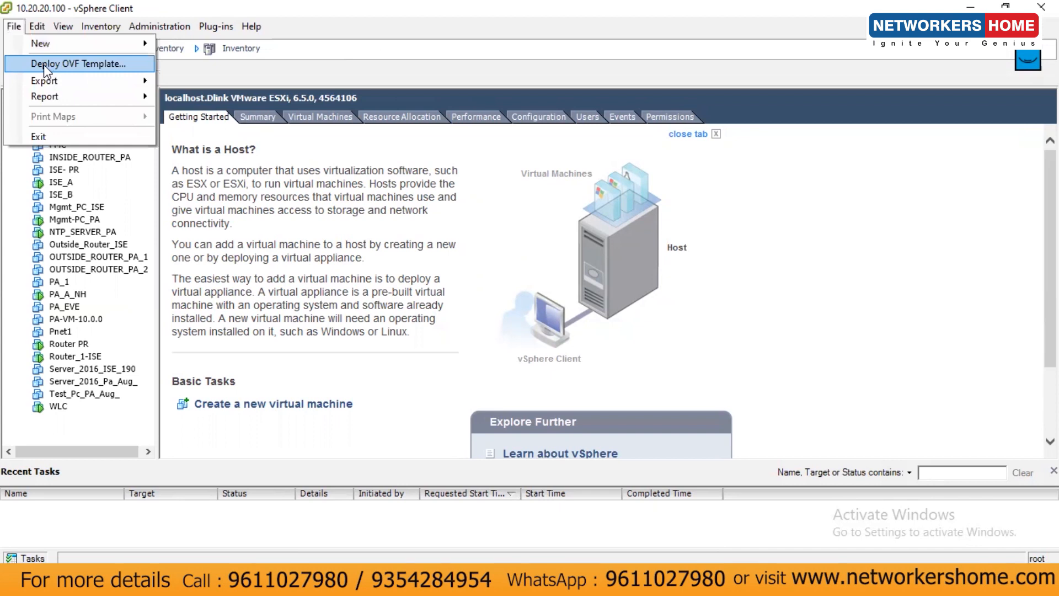
left_click(44, 65)
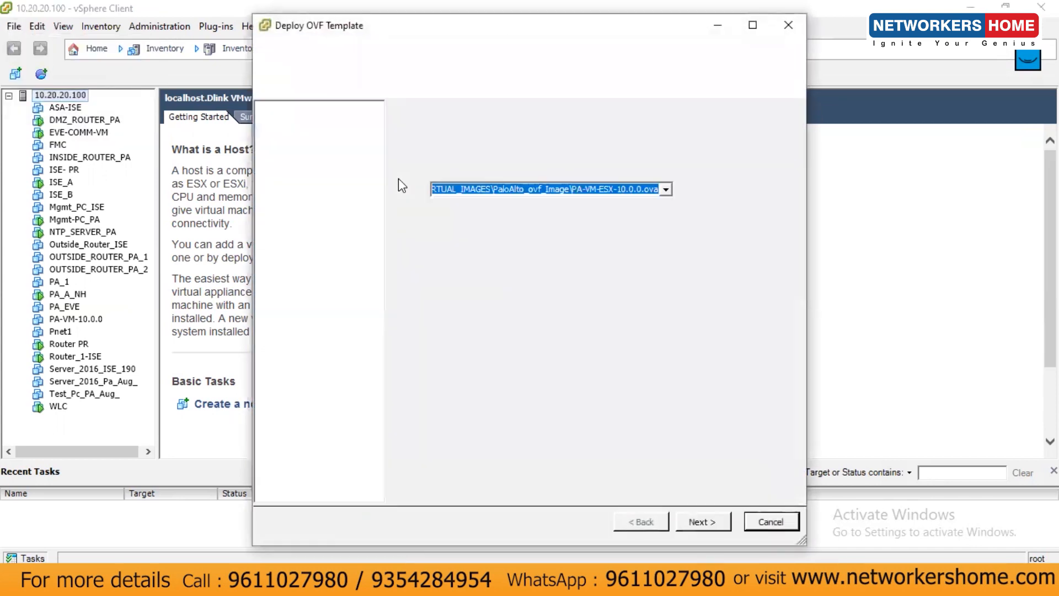
left_click(709, 190)
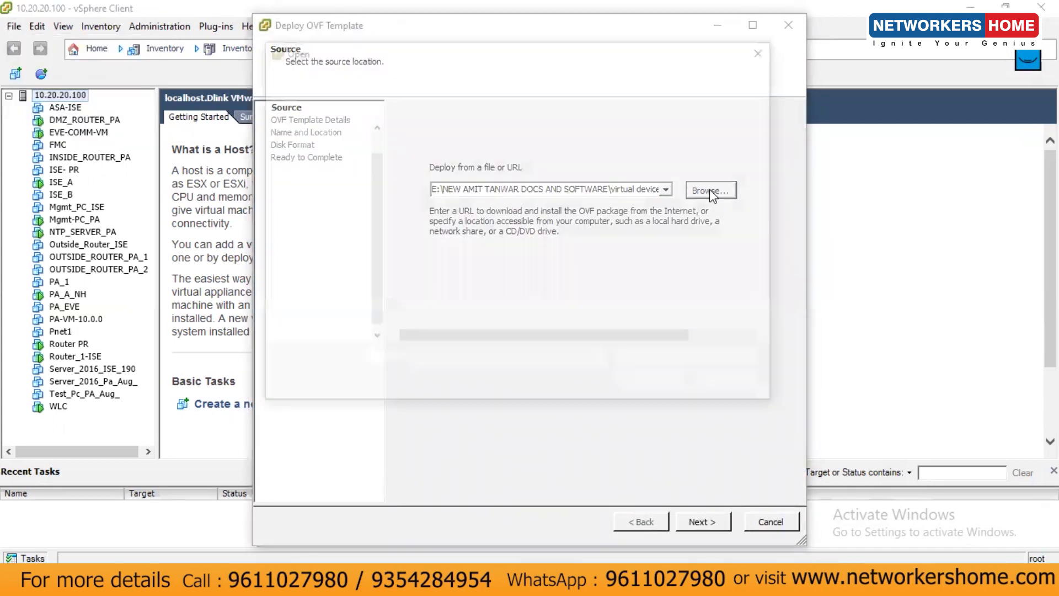
Choose the Threat Defense OVF in FIREPOWER_6.2_FULL > FTD_6.2 > Cisco_Firepower_Threat_Defense_Virtual-6.2.0-362 as the source
left_click(332, 75)
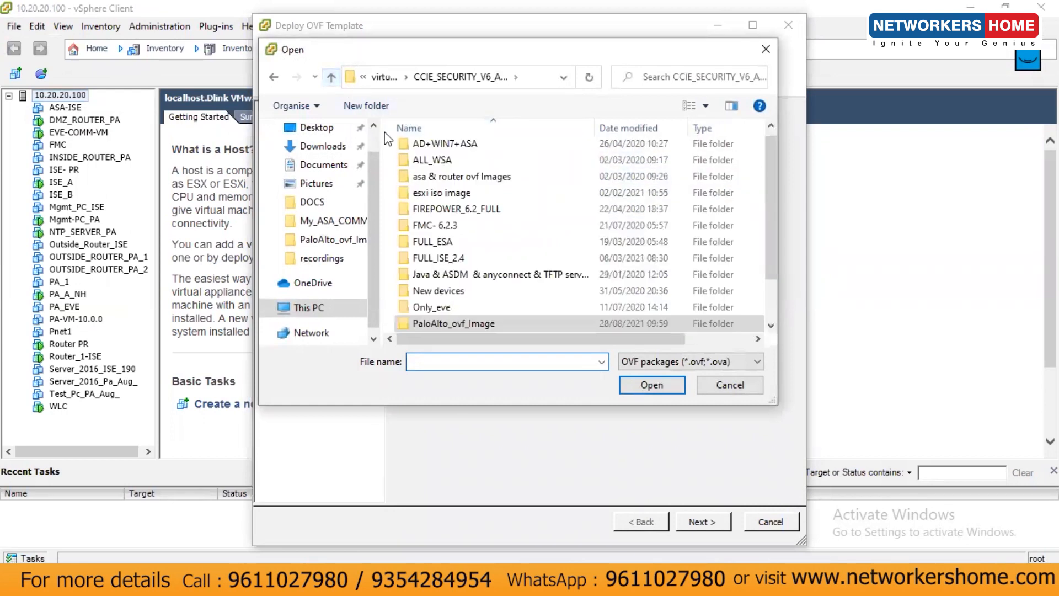
double_click(452, 211)
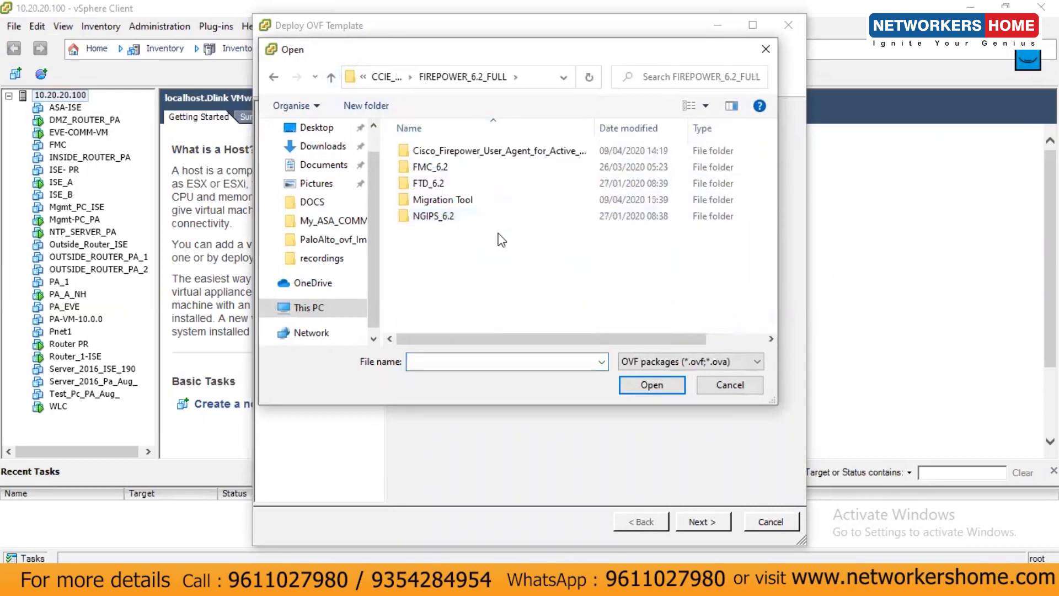
double_click(451, 180)
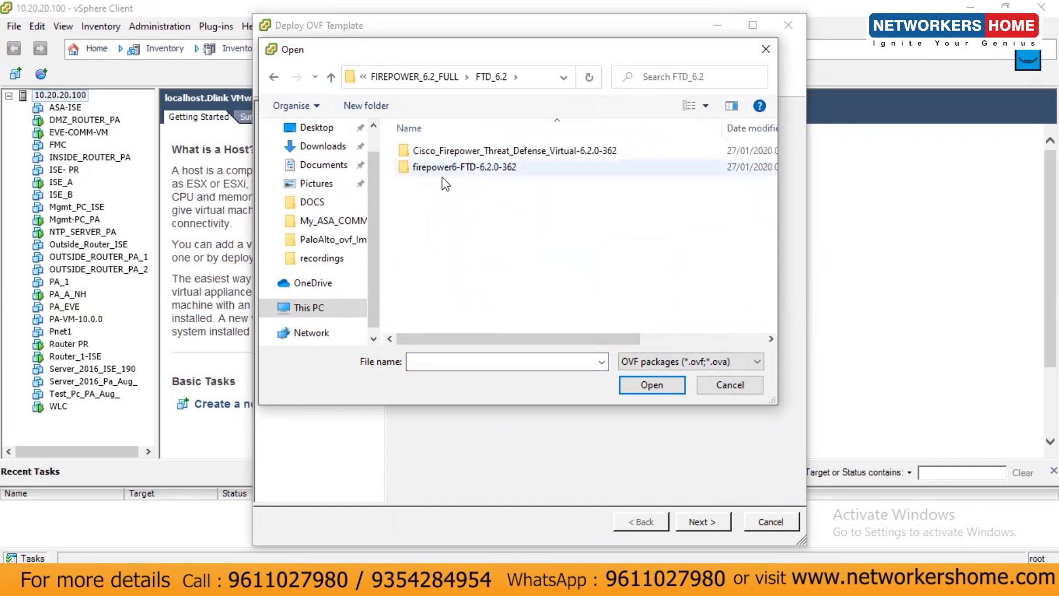
double_click(463, 167)
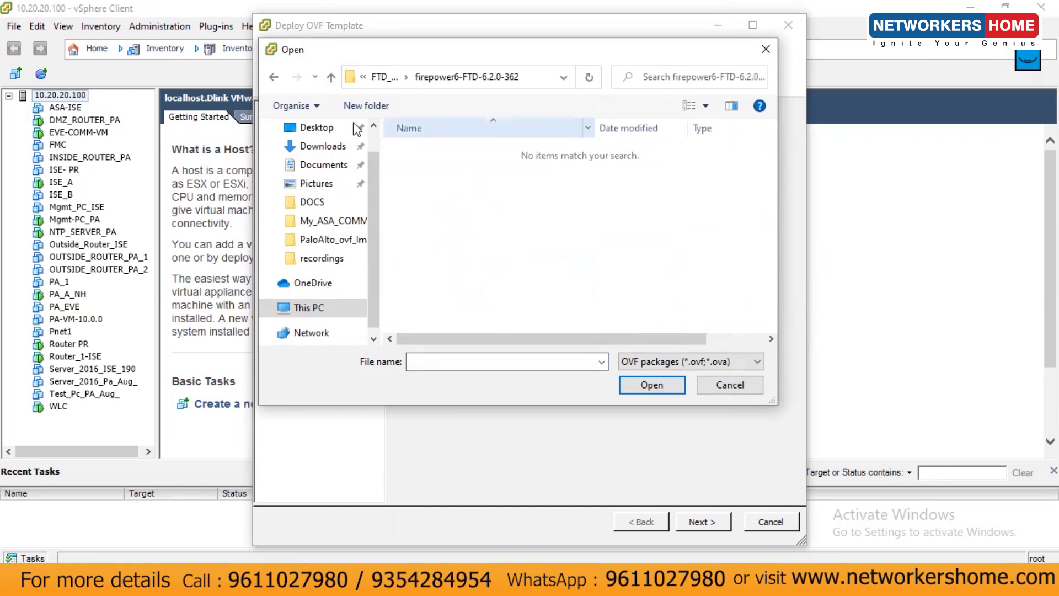
left_click(331, 77)
double_click(423, 150)
left_click(459, 150)
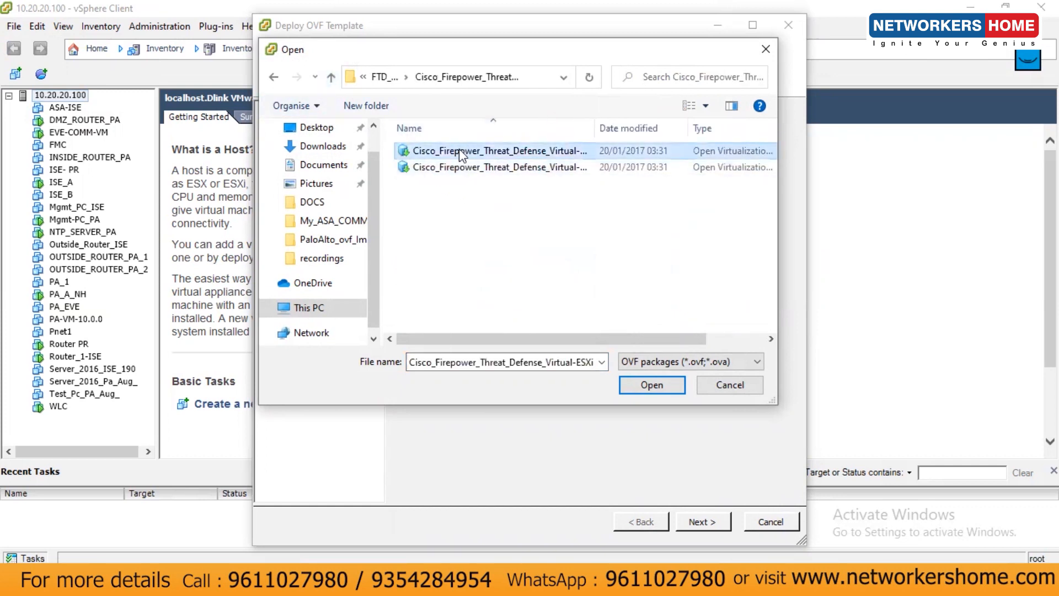
left_click(641, 383)
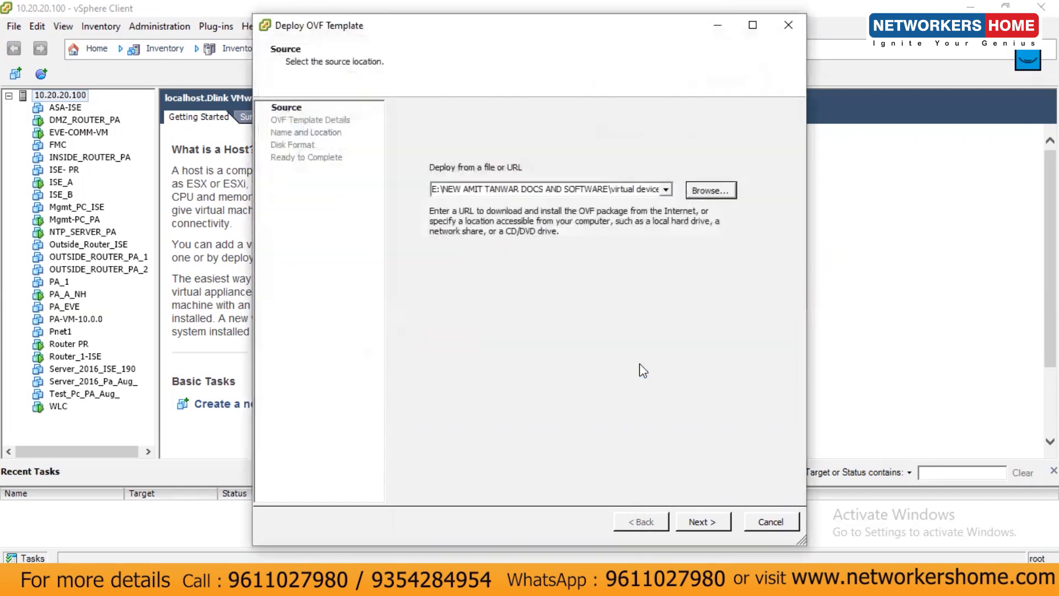
Name the new virtual machine FTD_NH and keep Thin Provision disk format
left_click(704, 520)
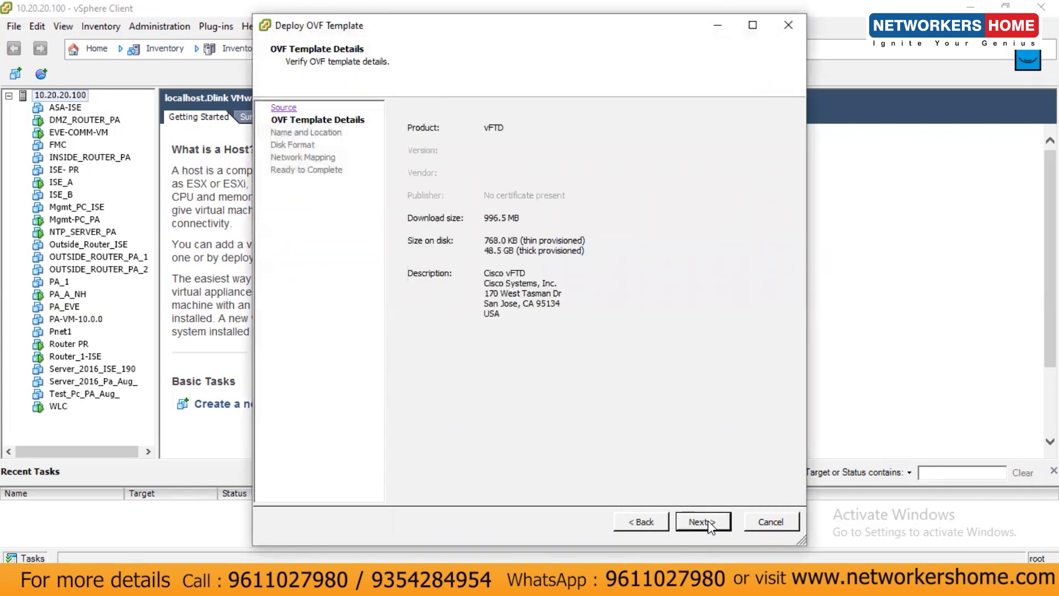
left_click(707, 522)
type("FTD_NH")
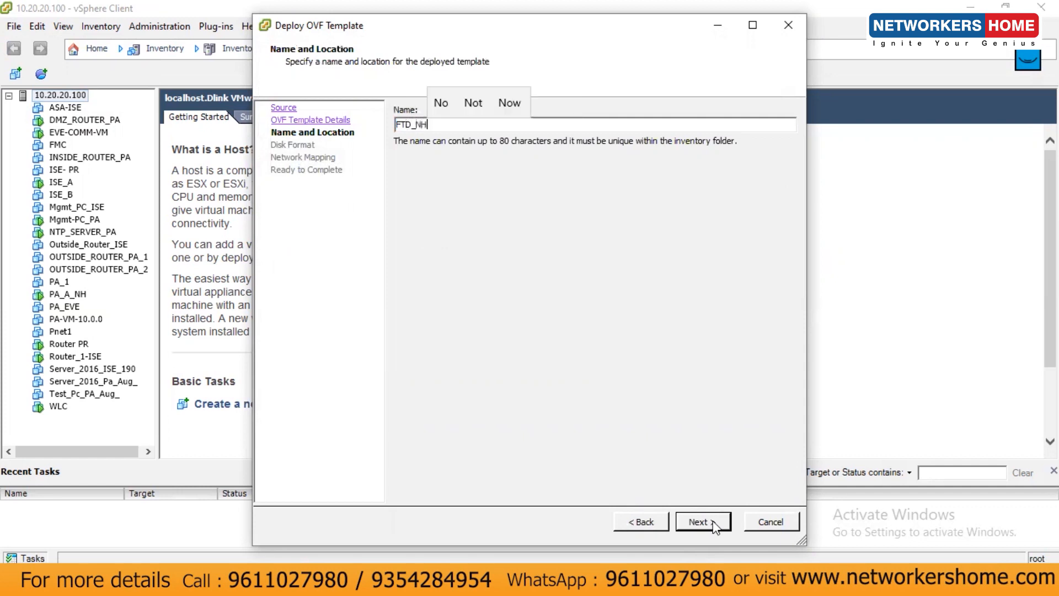
left_click(701, 522)
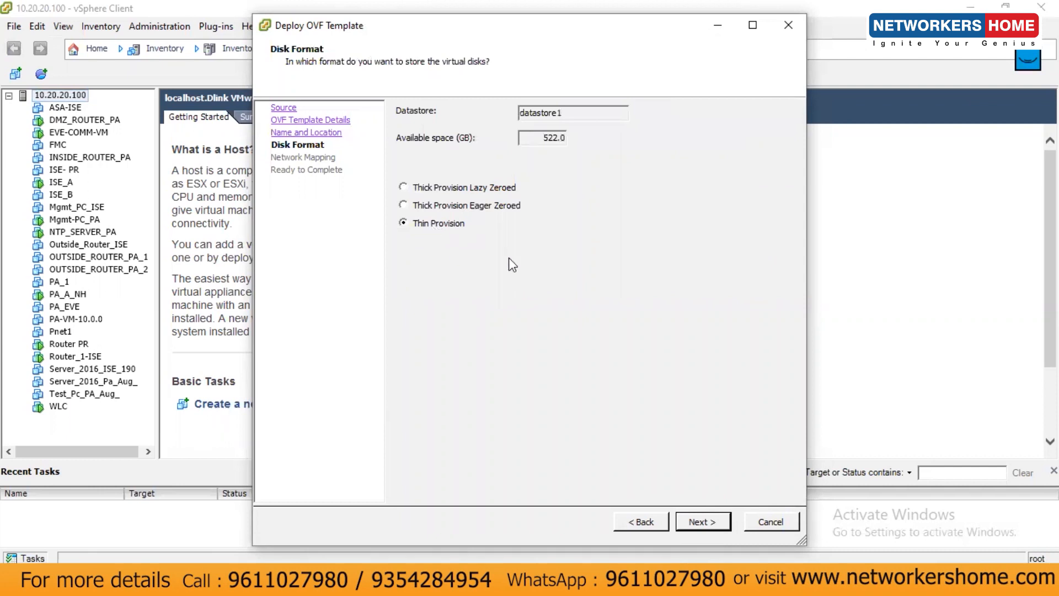
left_click(700, 525)
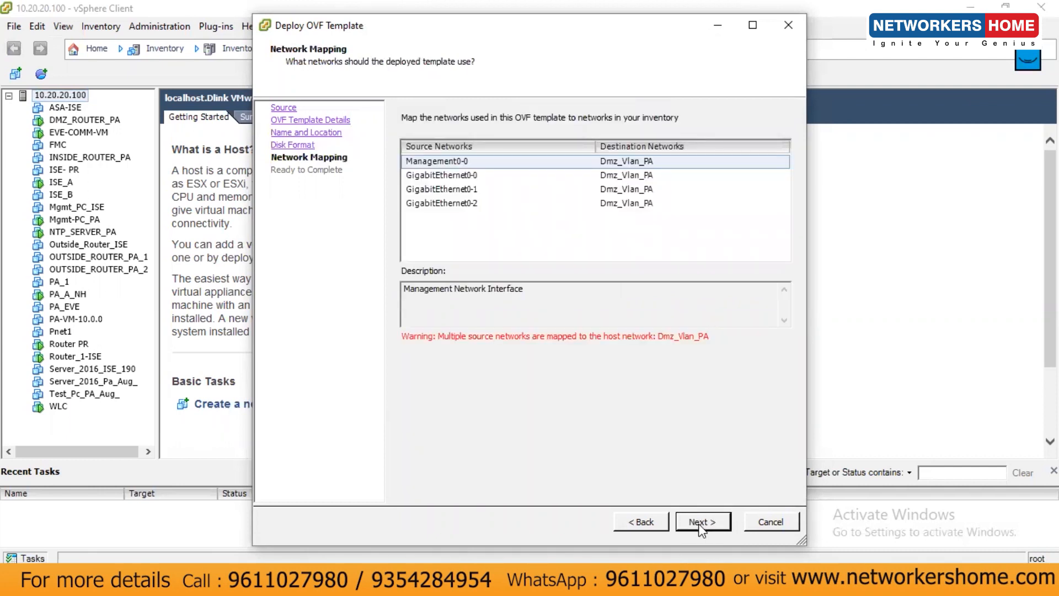
Map Management0-0 to VM Network and start deploying FTD_NH
left_click(630, 174)
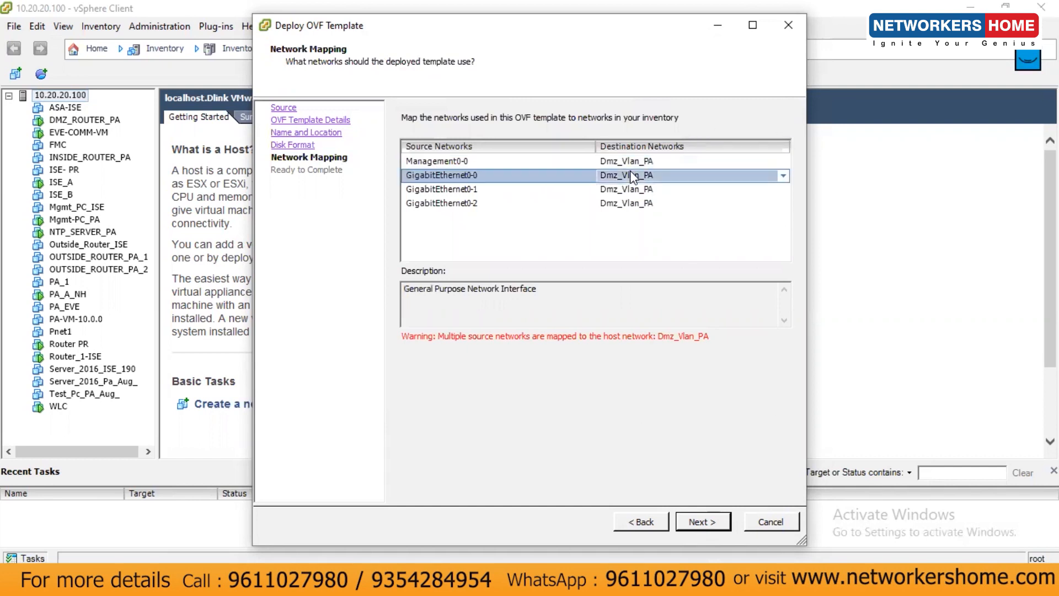
left_click(639, 161)
left_click(784, 164)
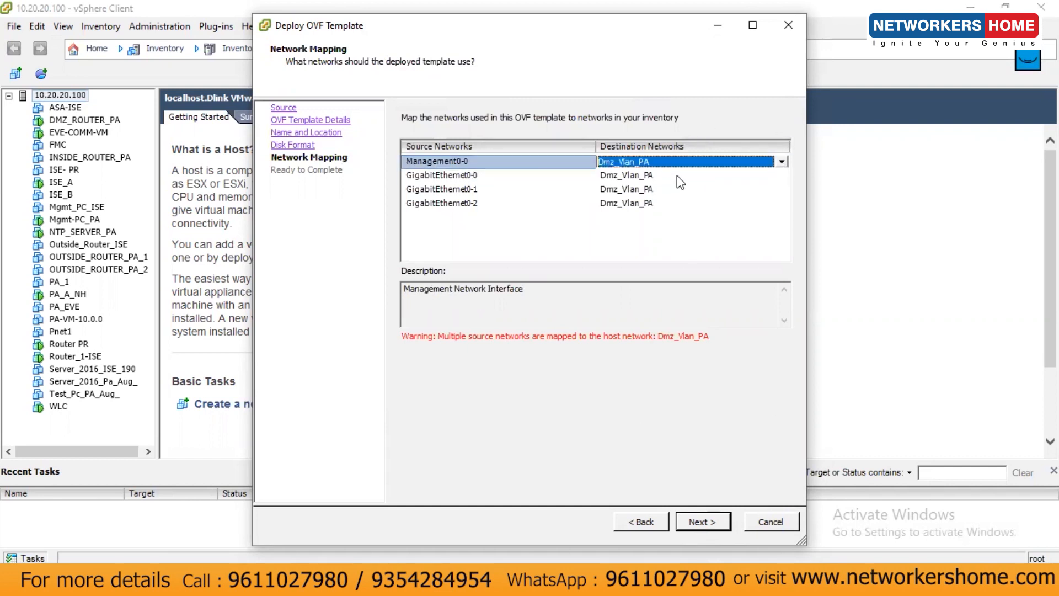
left_click(779, 165)
scroll(630, 225, "down", 3)
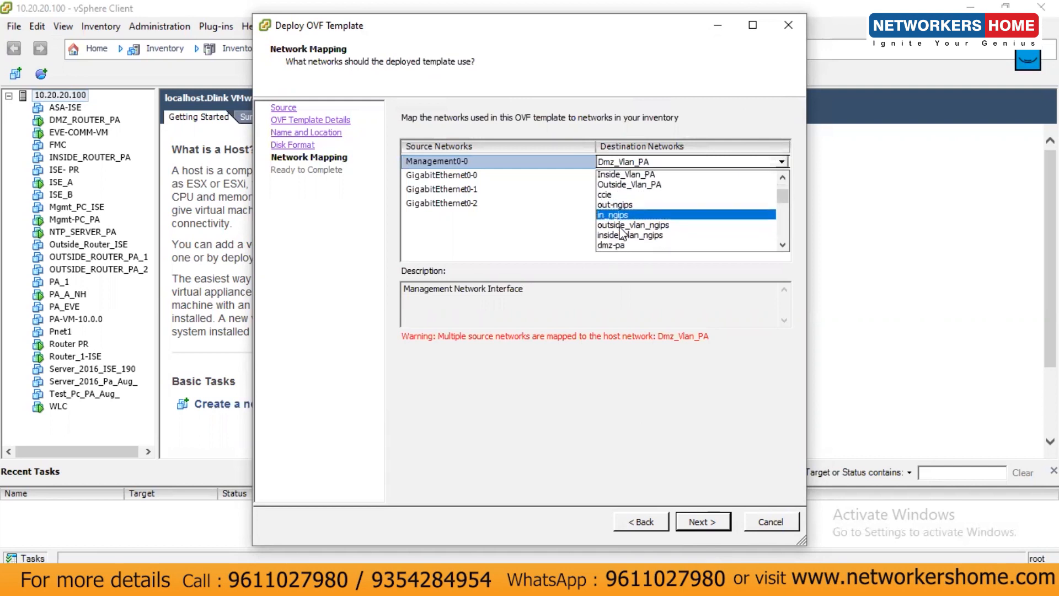
scroll(630, 223, "down", 5)
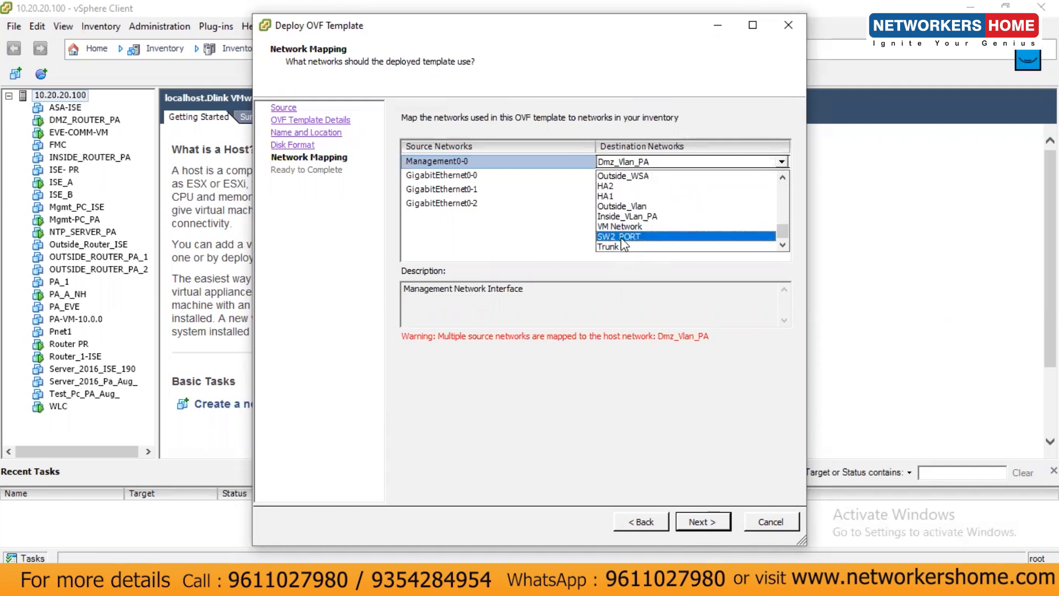
left_click(622, 226)
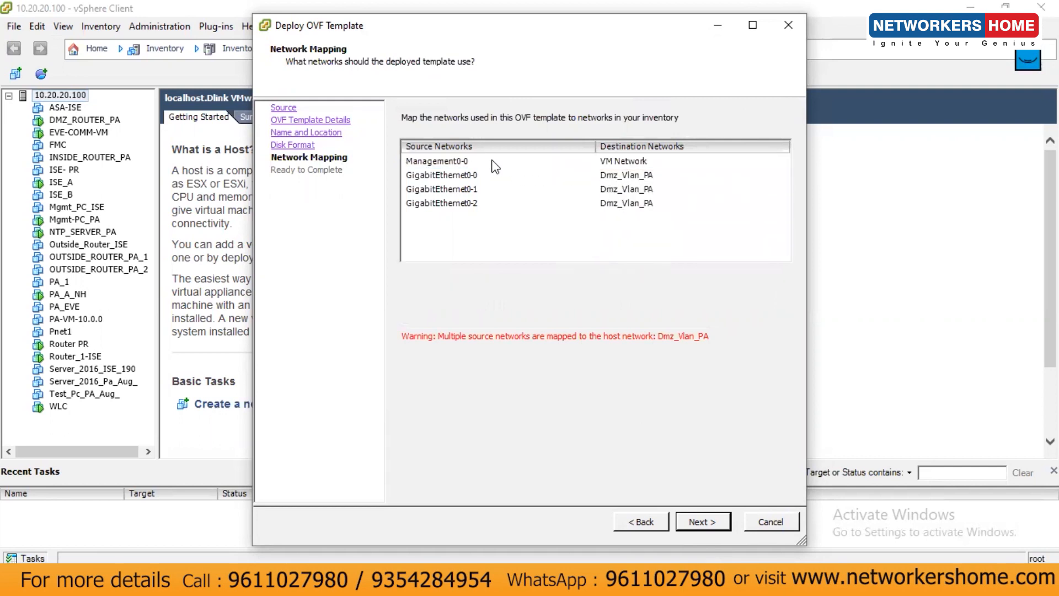
left_click(614, 163)
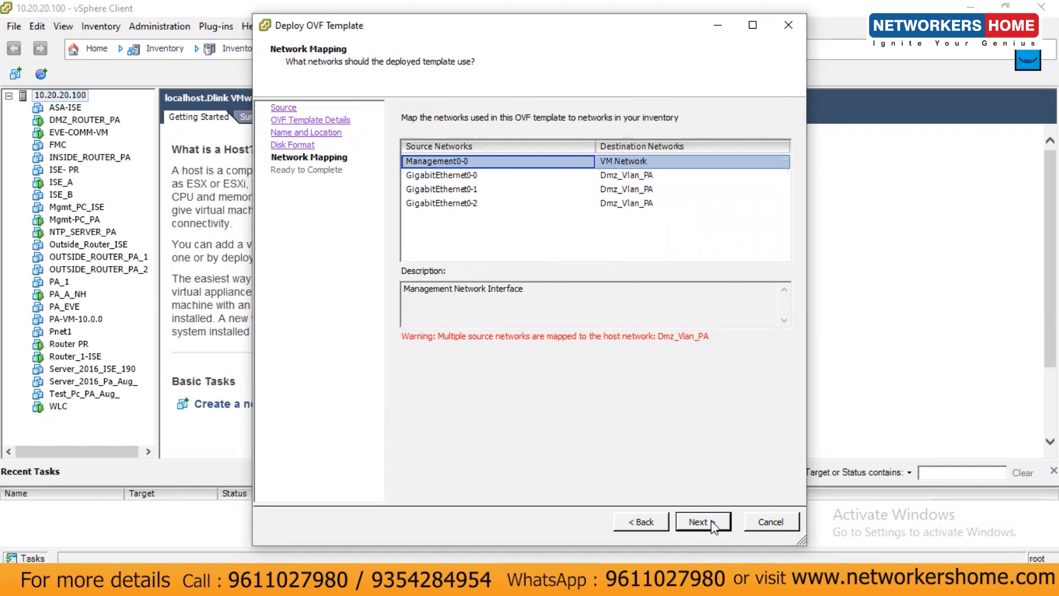
left_click(624, 162)
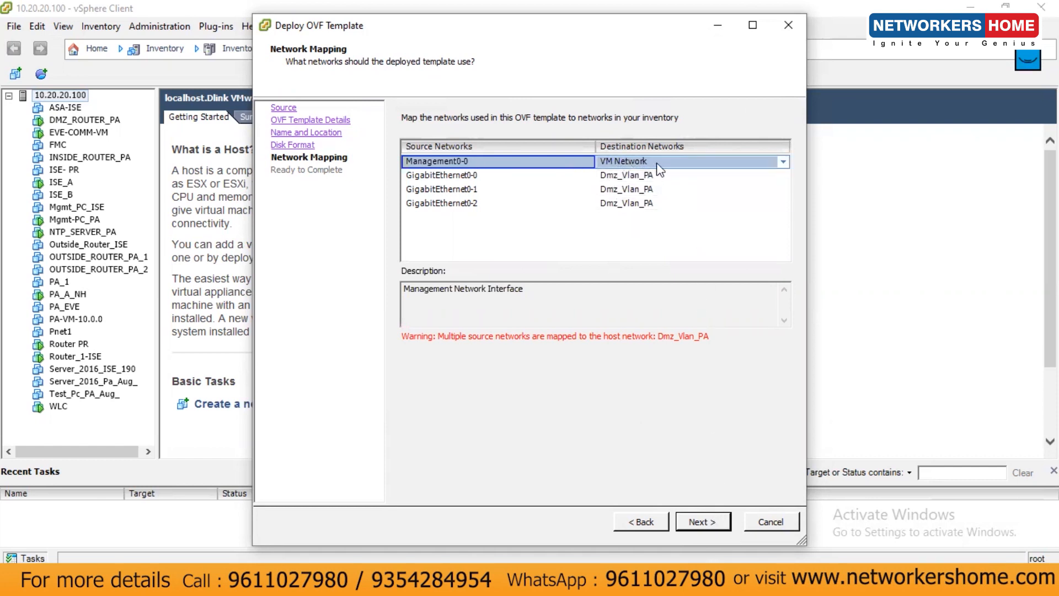
left_click(702, 523)
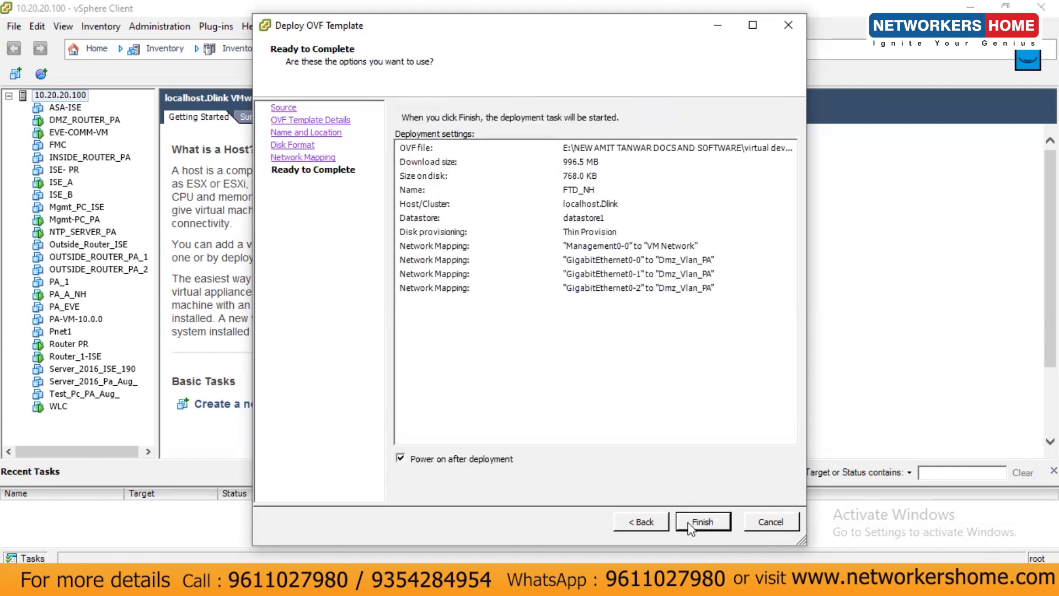
left_click(689, 527)
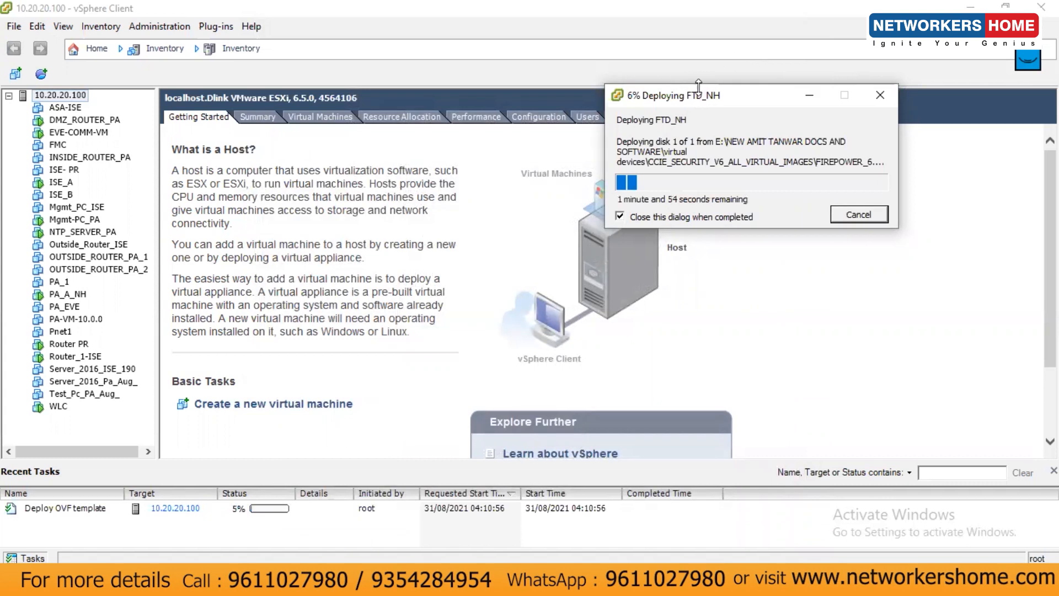
left_click_drag(698, 100, 772, 87)
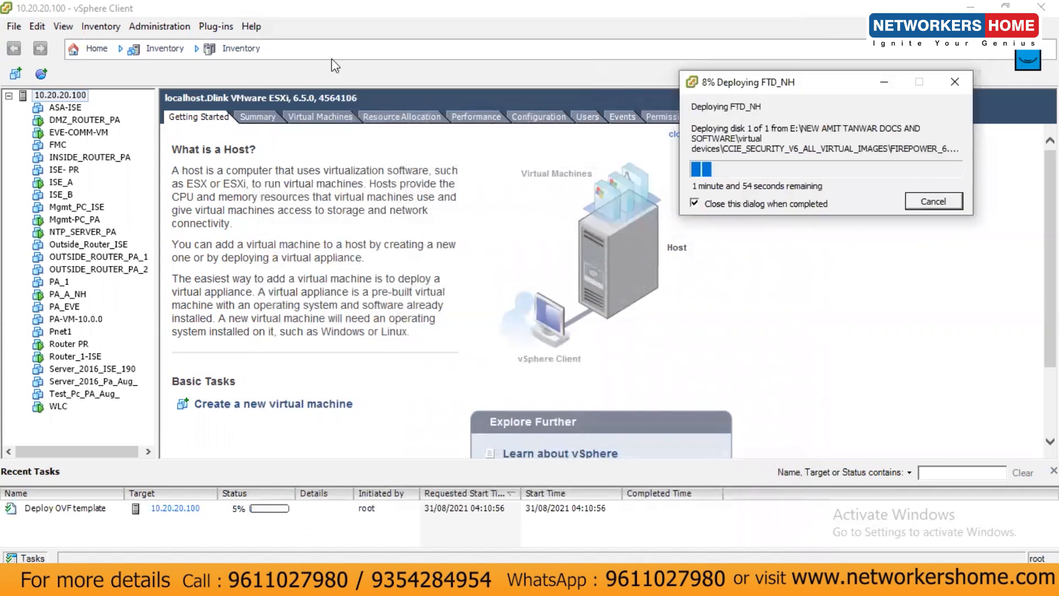
Start another OVF deployment using the Firepower Management Center .ovf from the FMC_6.2 folder
left_click(14, 26)
left_click(62, 62)
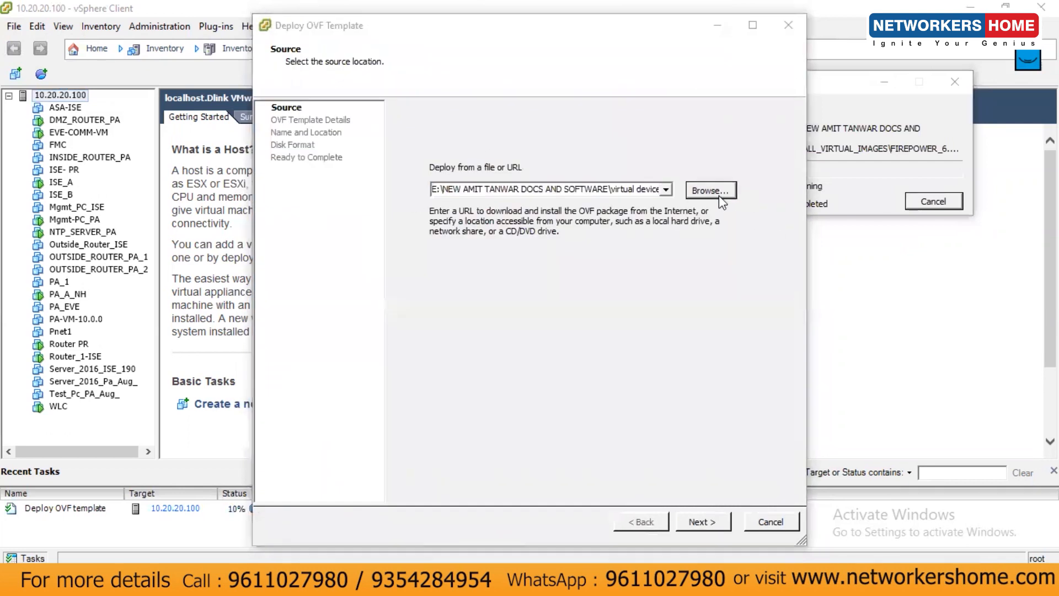
left_click(710, 190)
left_click(332, 77)
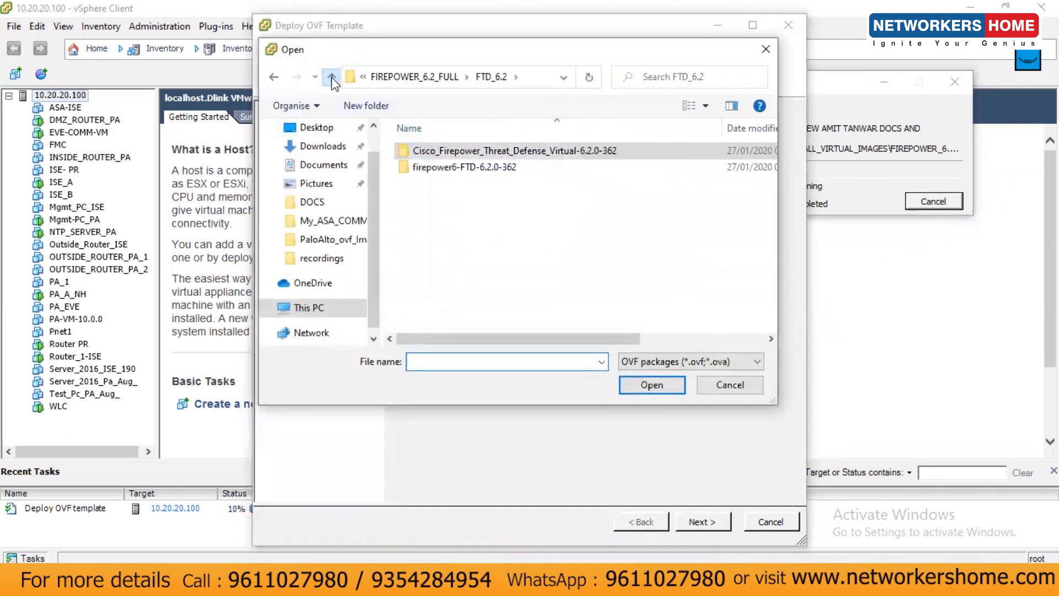
left_click(332, 77)
double_click(448, 168)
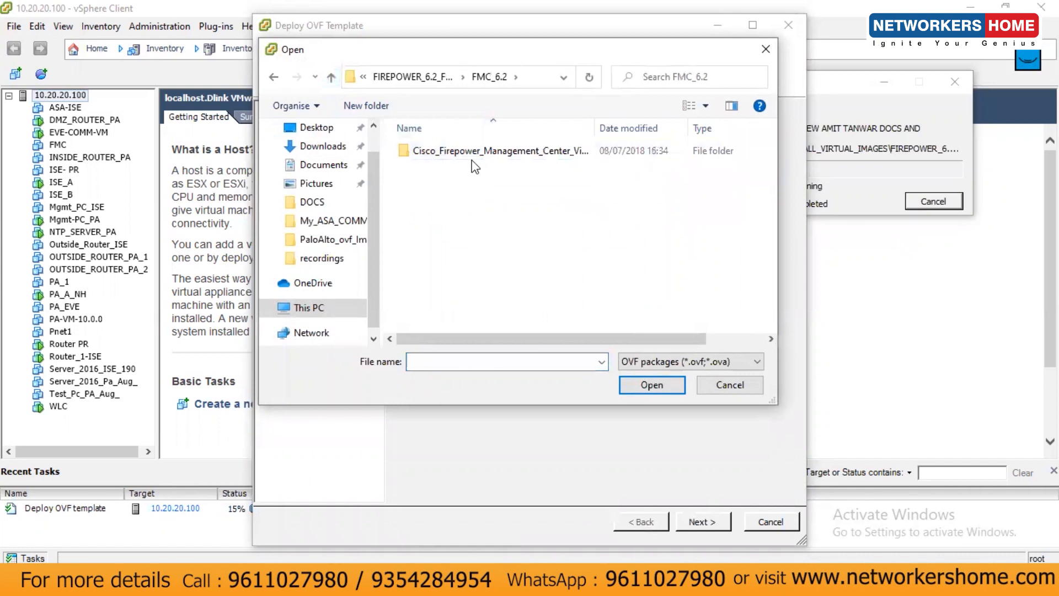
double_click(474, 165)
left_click(465, 157)
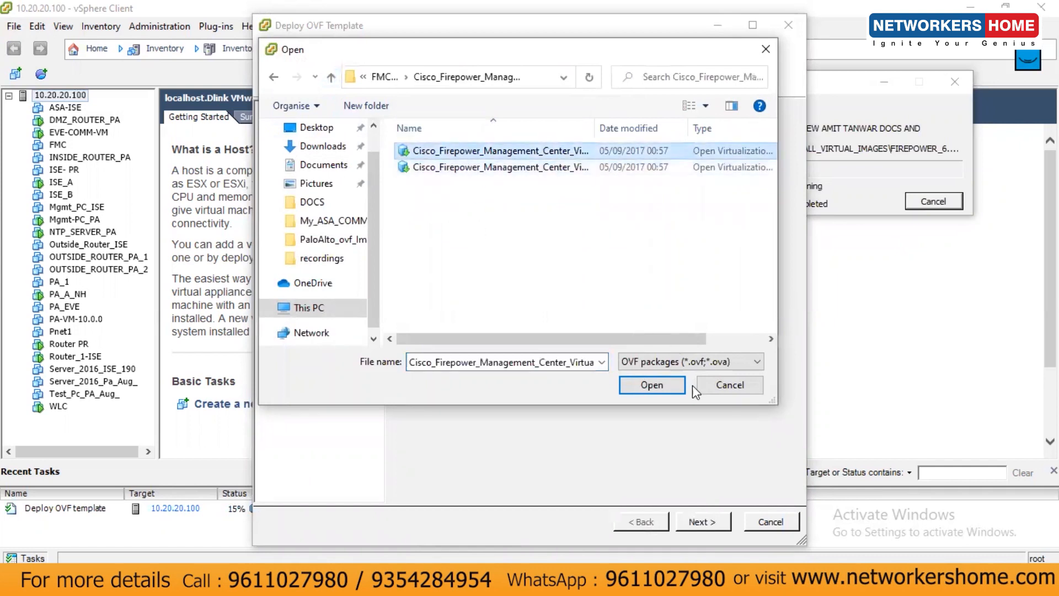
left_click(667, 385)
Name the virtual machine FMC_NH and keep Thin Provision disk format
left_click(706, 522)
left_click(701, 521)
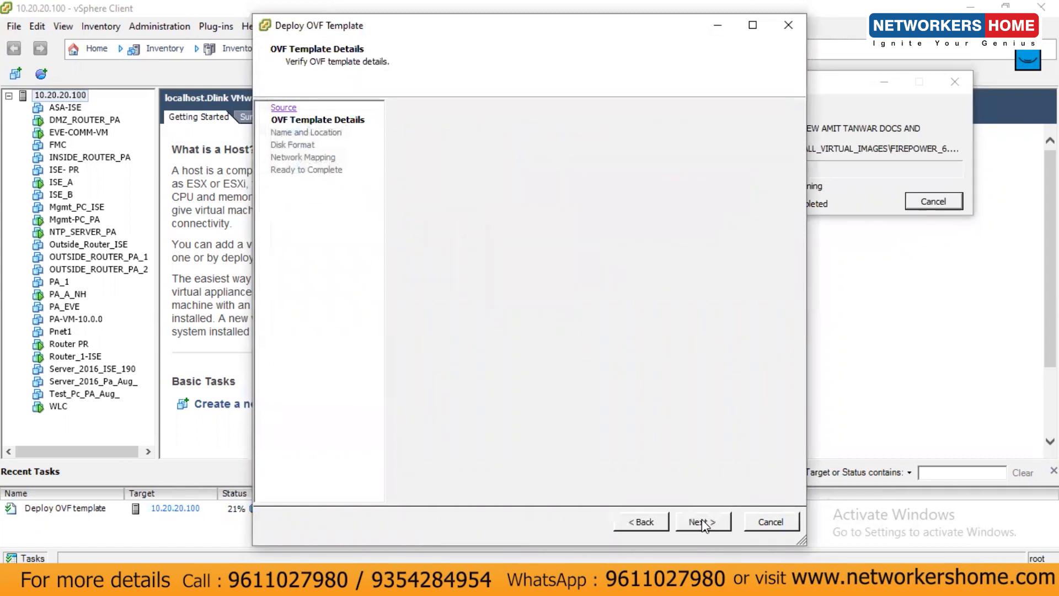
type("FMC_NH")
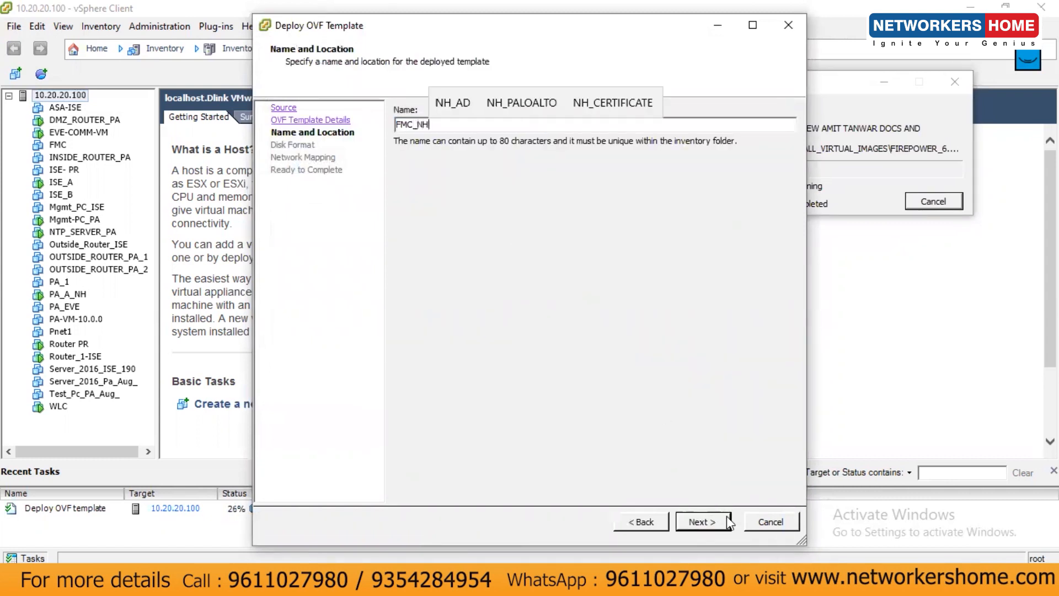
left_click(698, 521)
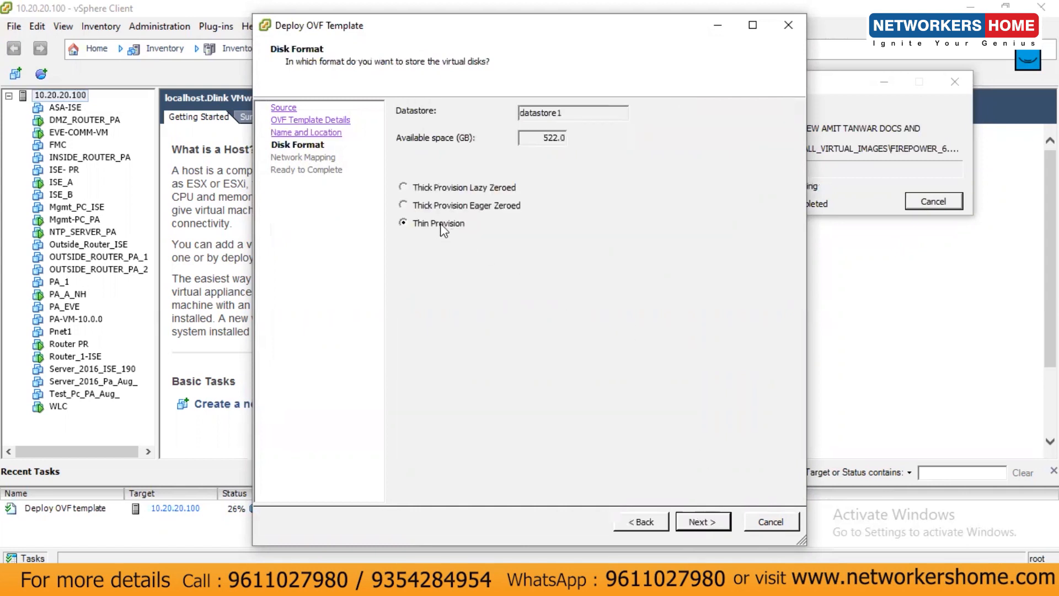
left_click(712, 522)
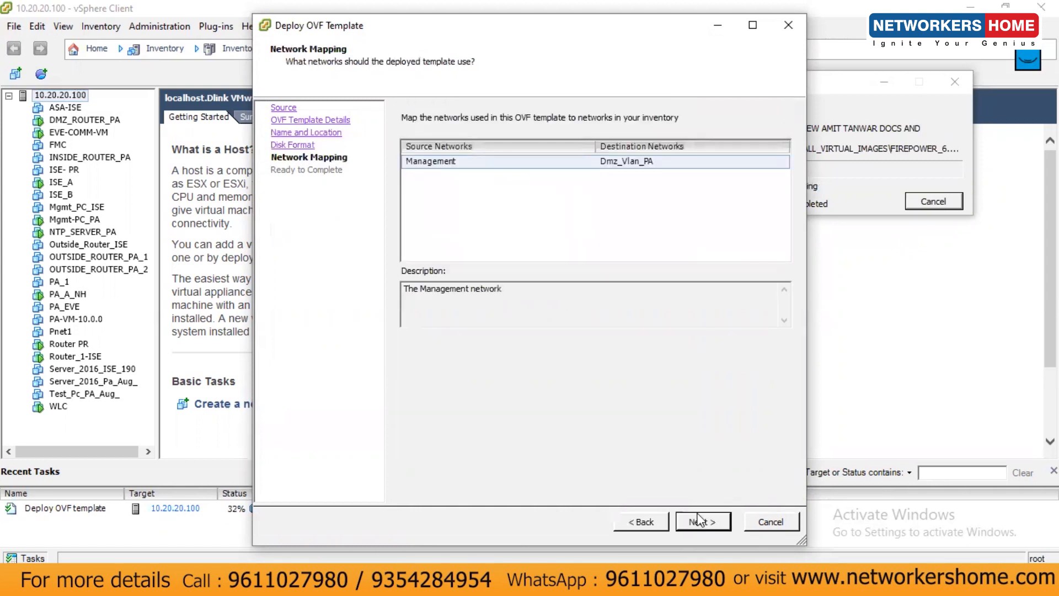
Map the Management network to VM Network and start deploying FMC_NH
left_click(697, 520)
left_click(640, 521)
left_click(624, 167)
left_click(638, 165)
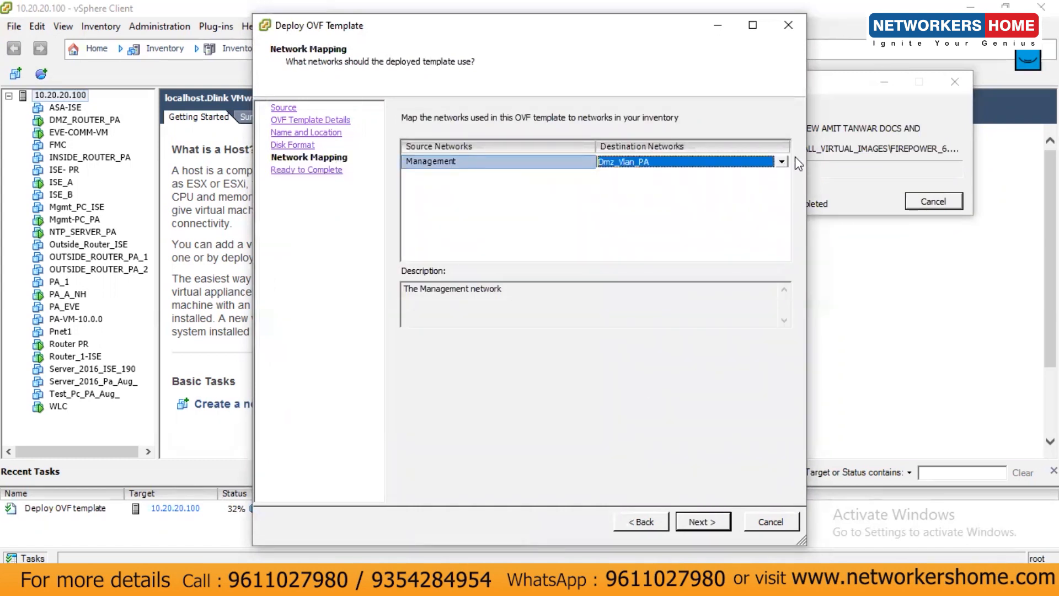
left_click(782, 162)
scroll(717, 190, "down", 4)
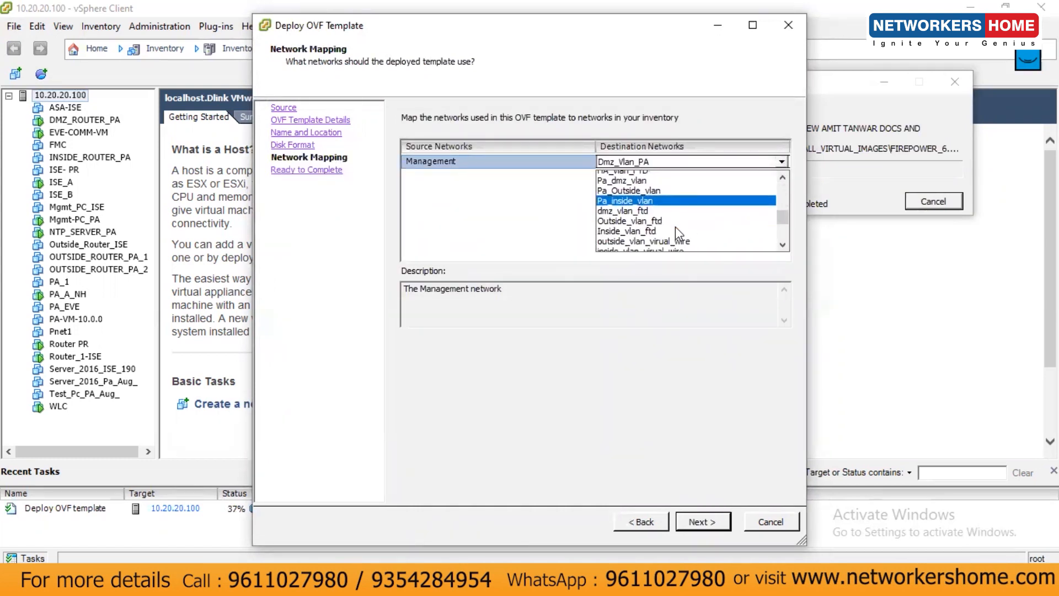
scroll(675, 226, "down", 3)
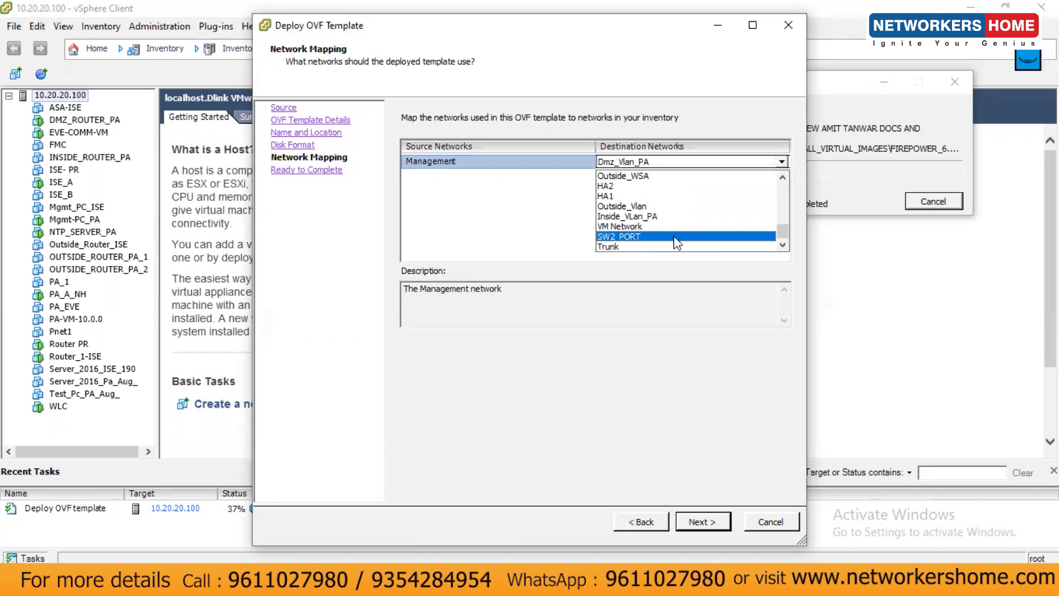
left_click(626, 226)
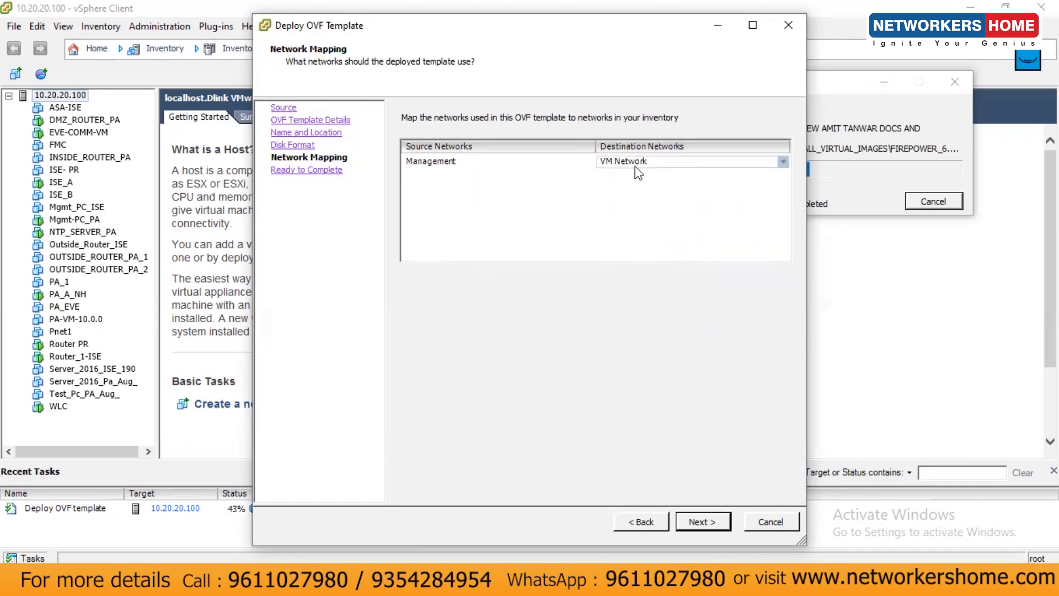
left_click(697, 521)
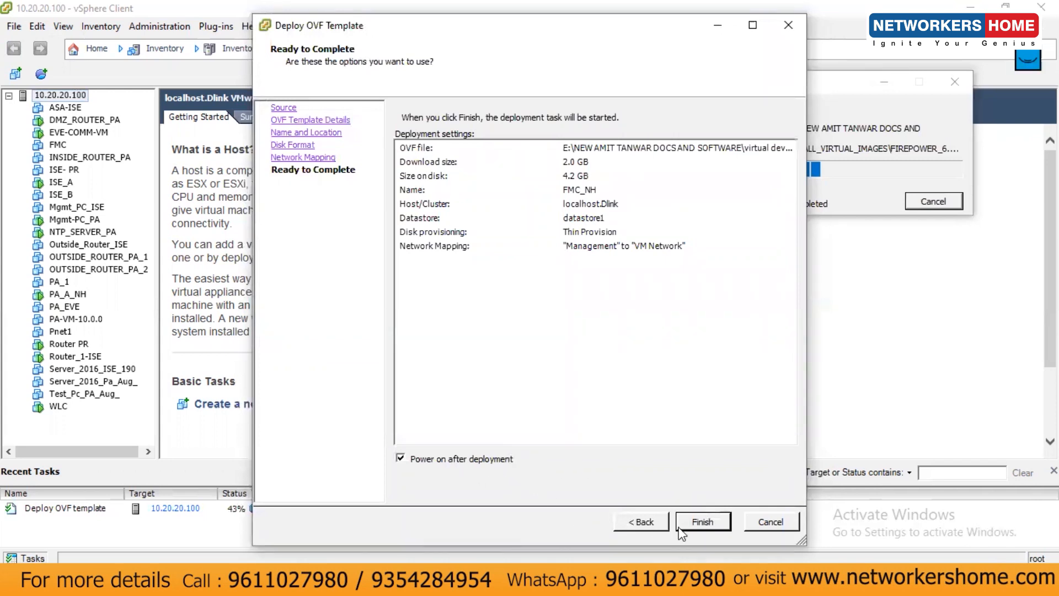
left_click(699, 522)
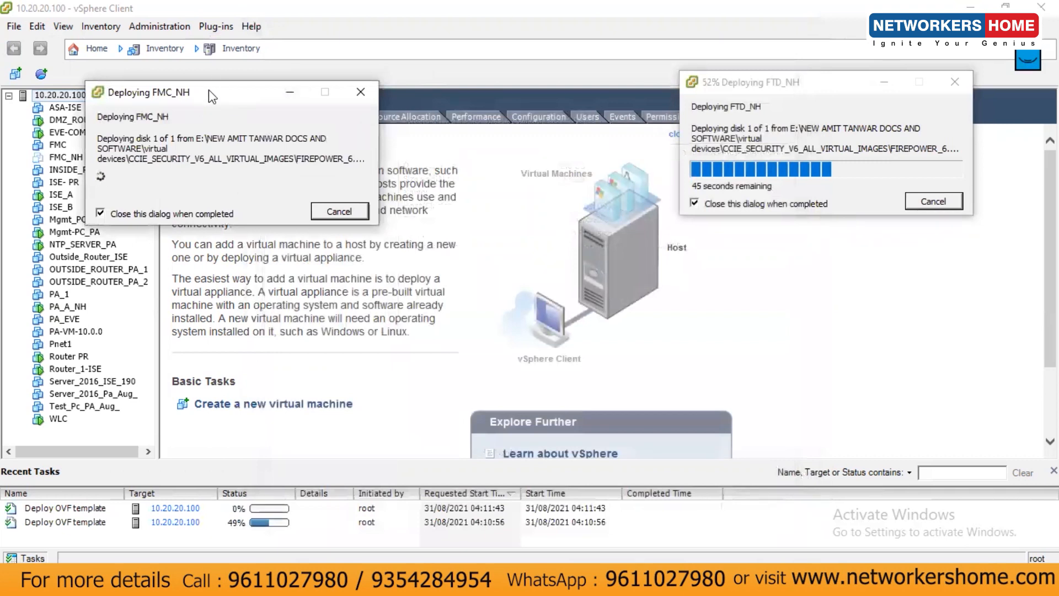
Move the FMC_NH progress dialog aside and select host 10.20.20.100 in VMware Workstation
left_click_drag(208, 89, 413, 73)
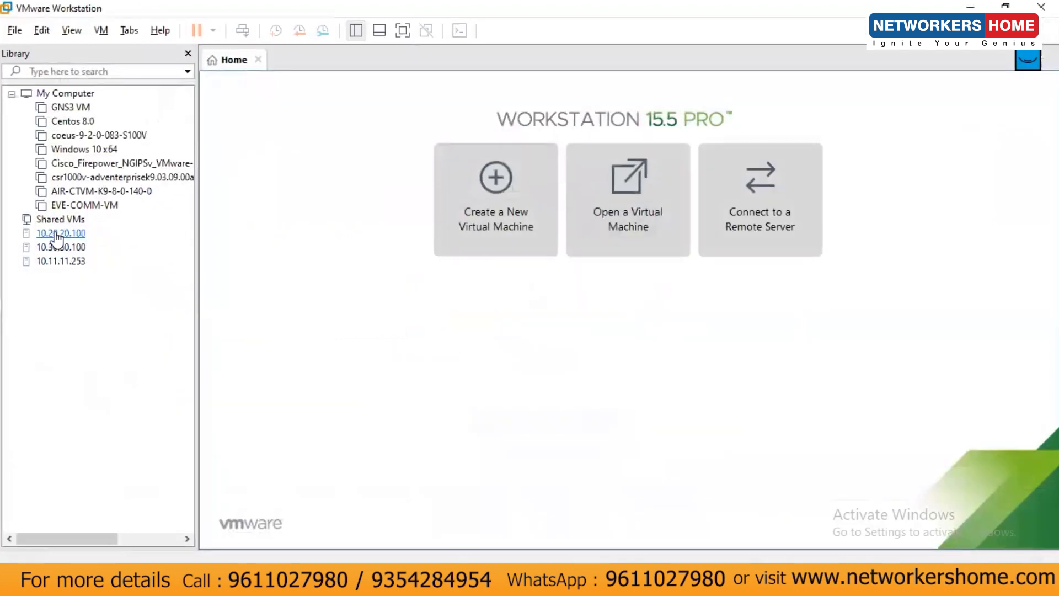
left_click(61, 233)
Expand host 10.20.20.100 and open the FTD_NH console
left_click(12, 235)
scroll(88, 369, "down", 1)
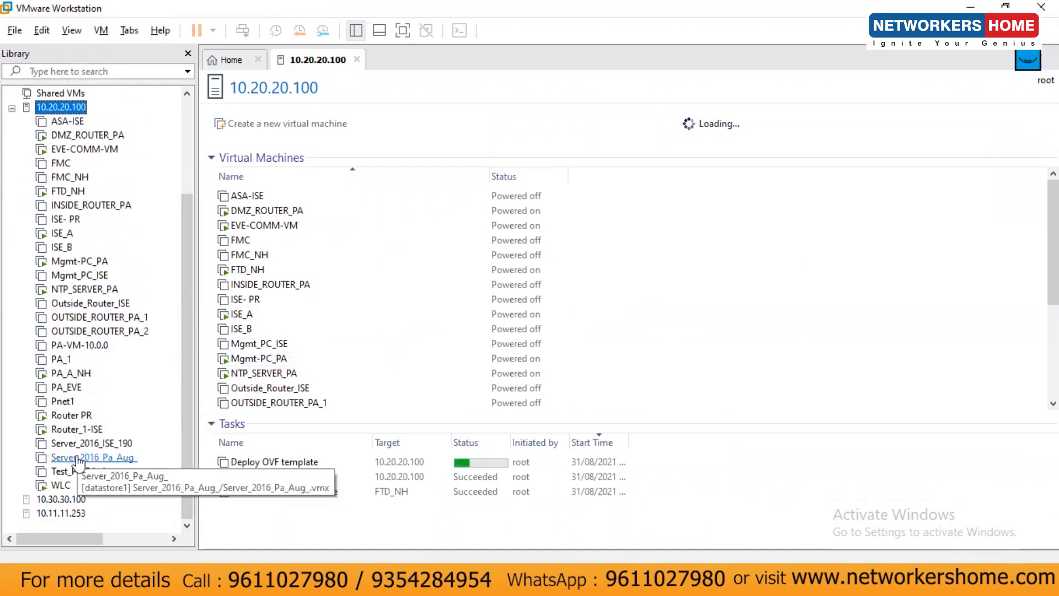
left_click(66, 192)
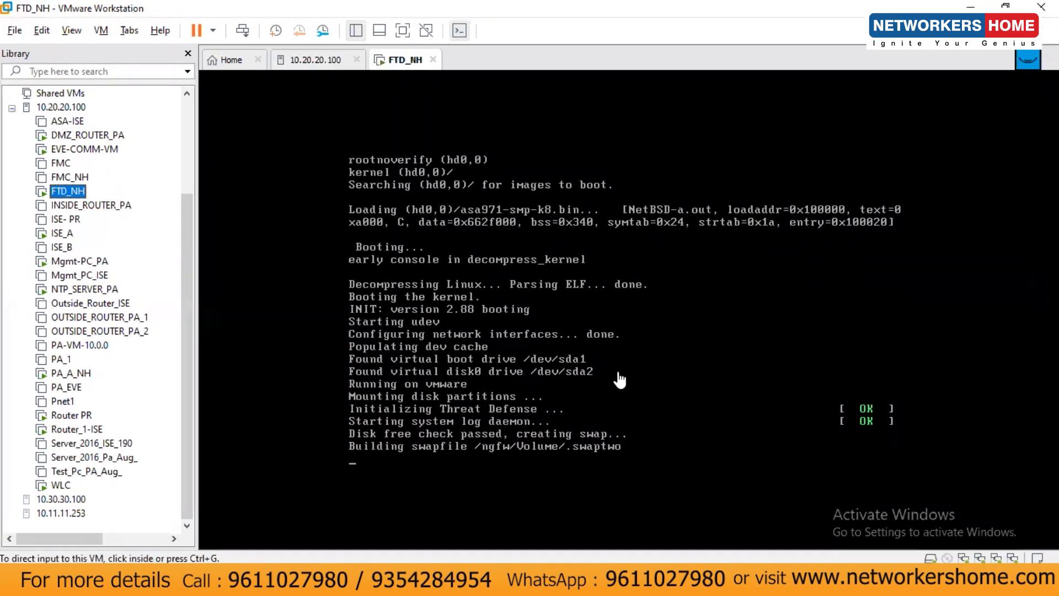
left_click(571, 361)
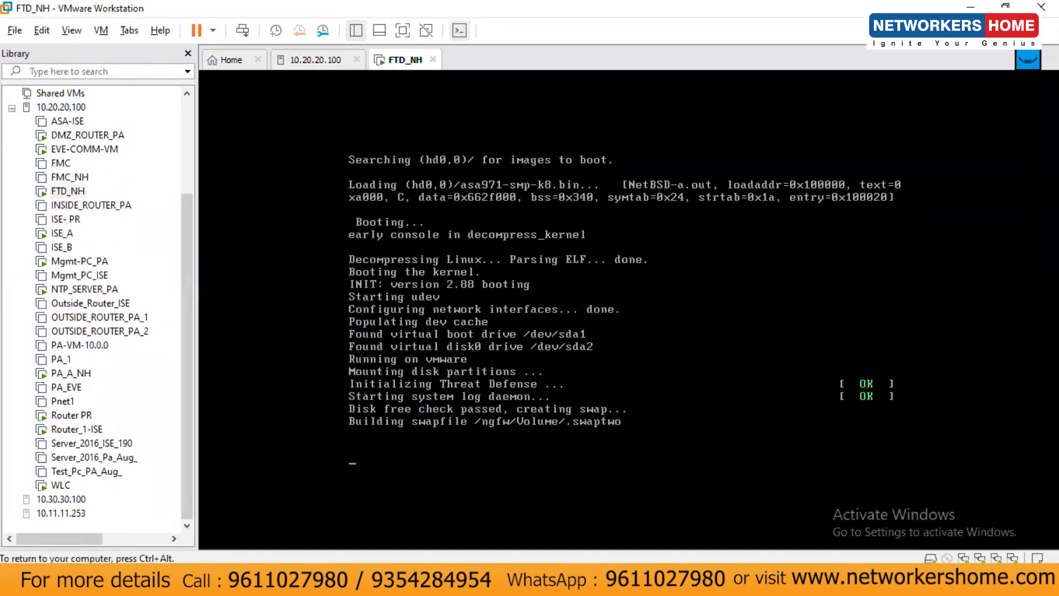
key("ctrl+alt")
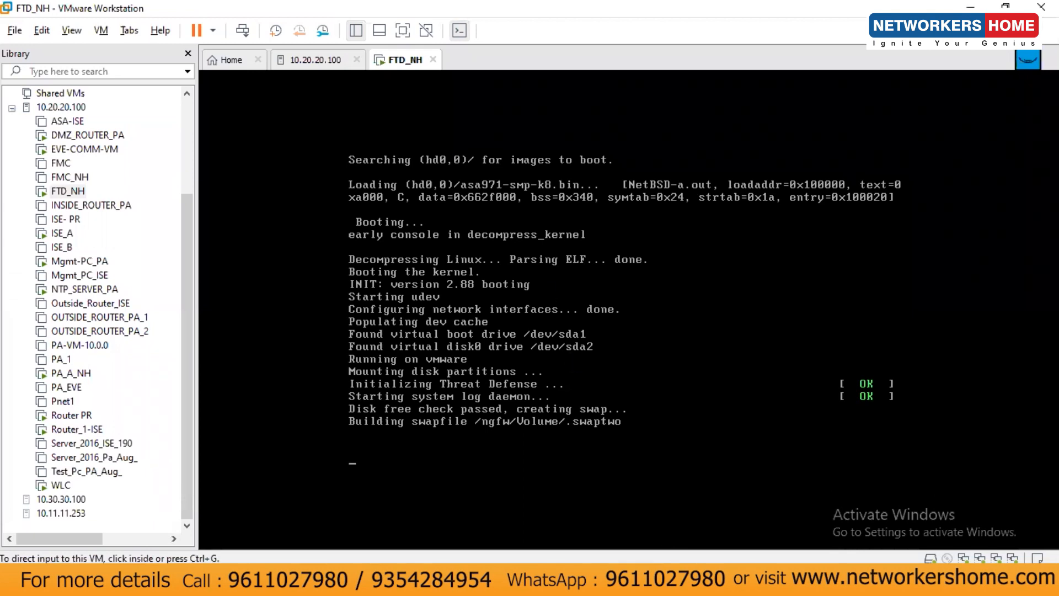
Check the FMC_NH deployment progress, then open the FMC_NH console
mouse_move(704, 584)
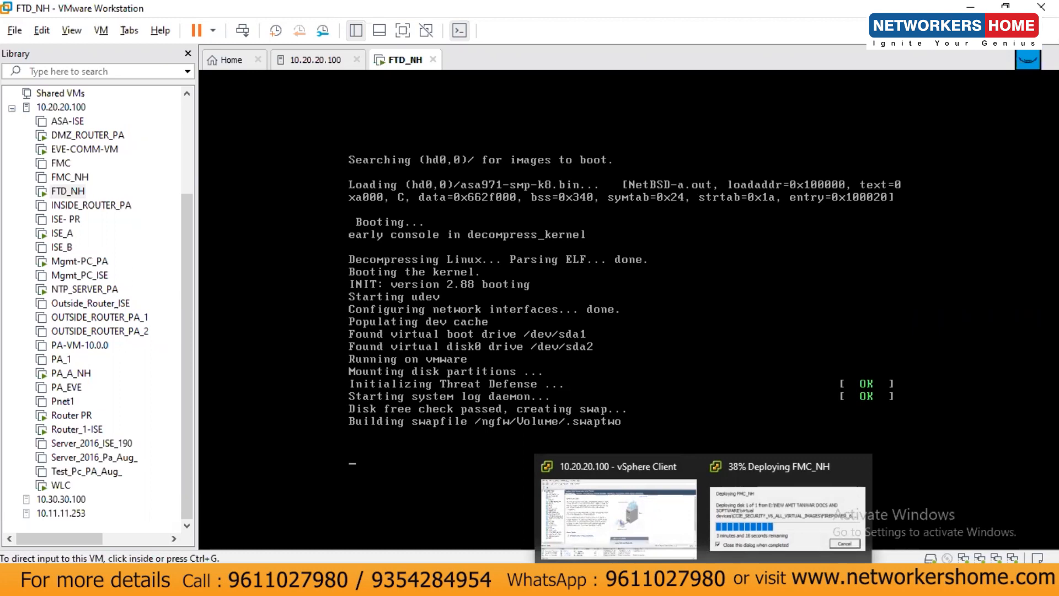
left_click(753, 495)
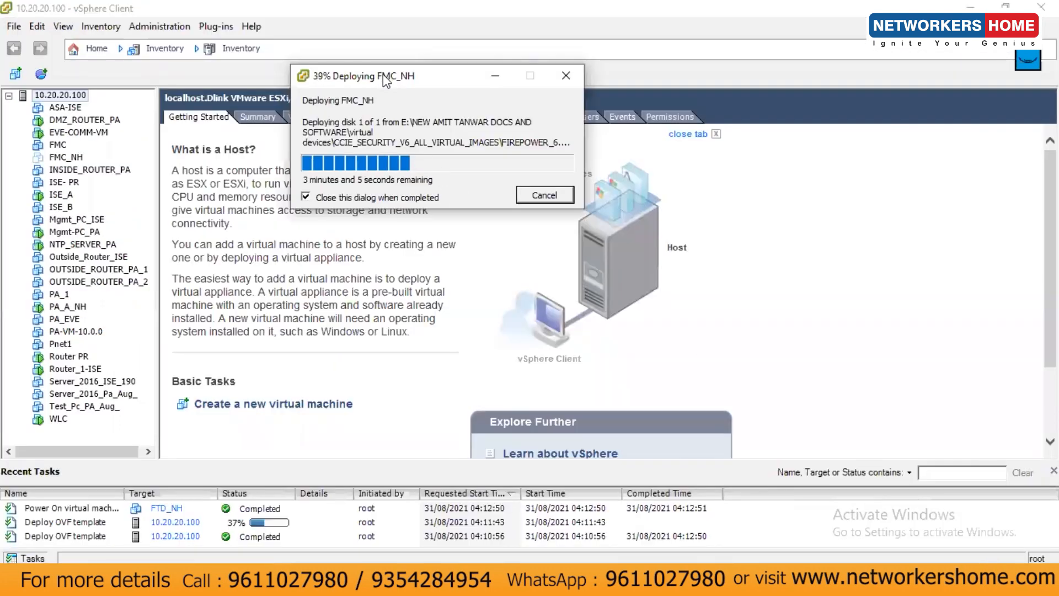
left_click_drag(390, 81, 455, 109)
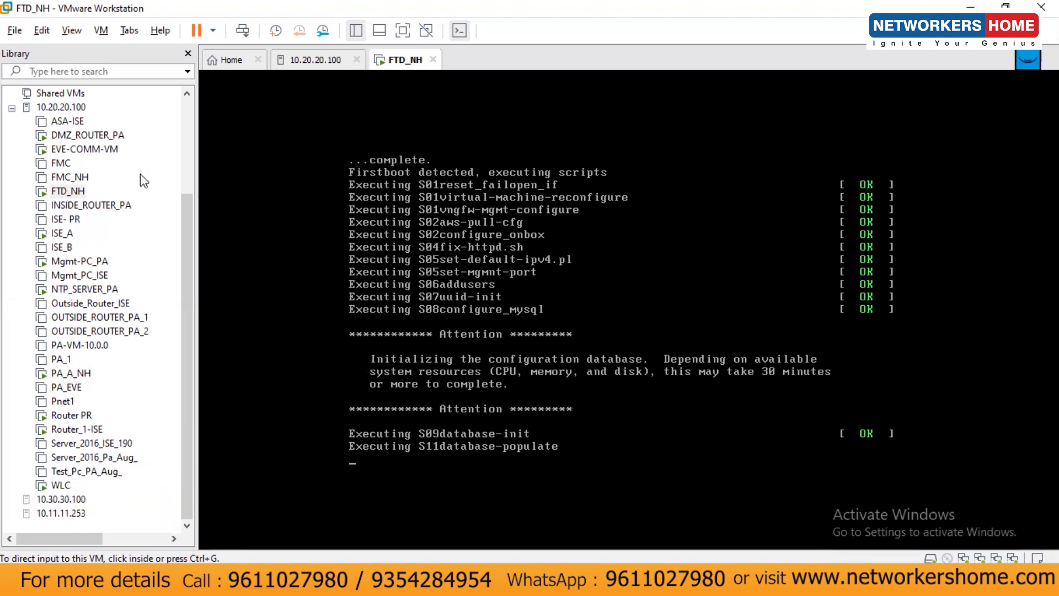
left_click(69, 177)
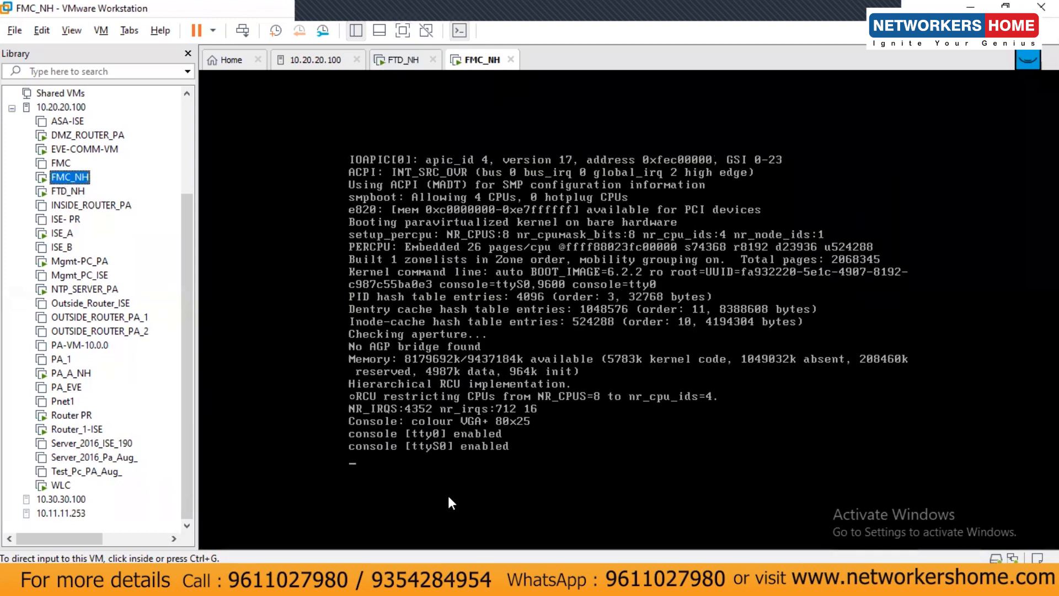
Watch both consoles boot, then bring FTD_NH to its firepower login prompt
left_click(396, 60)
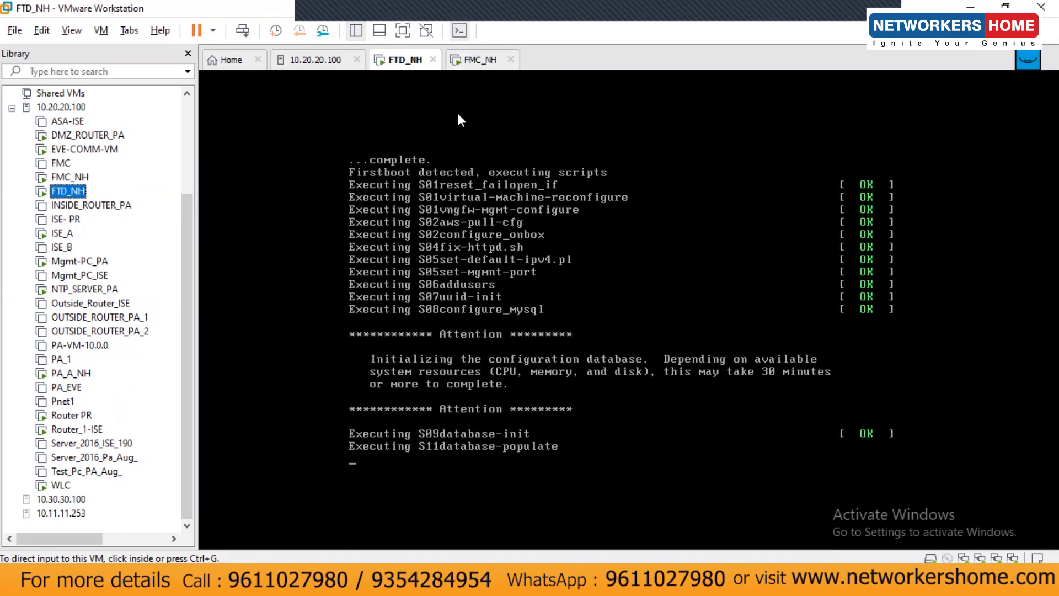
left_click(479, 66)
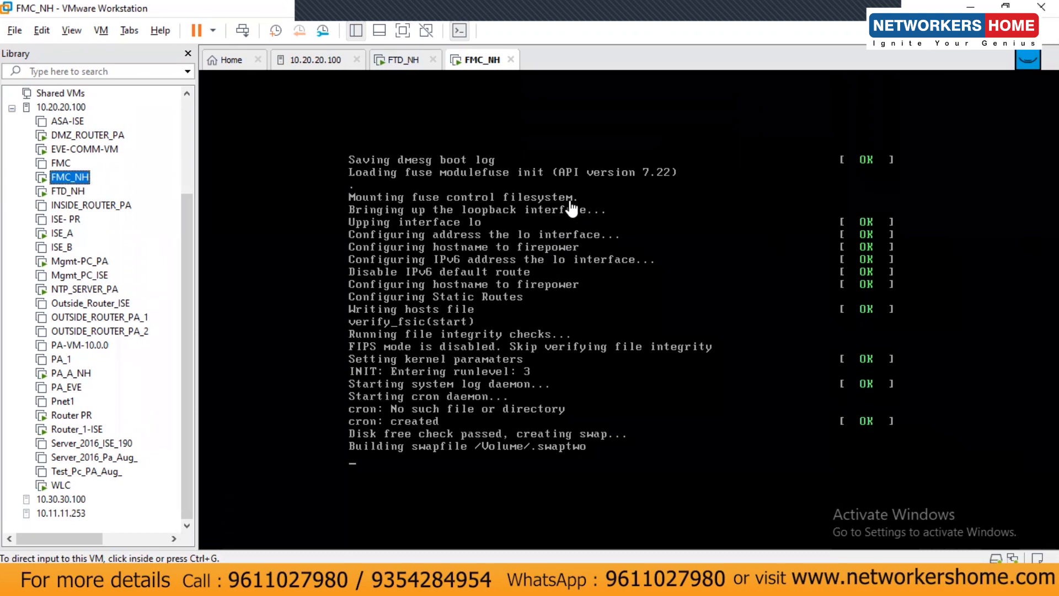
left_click(402, 62)
left_click(475, 61)
left_click(401, 60)
left_click(473, 62)
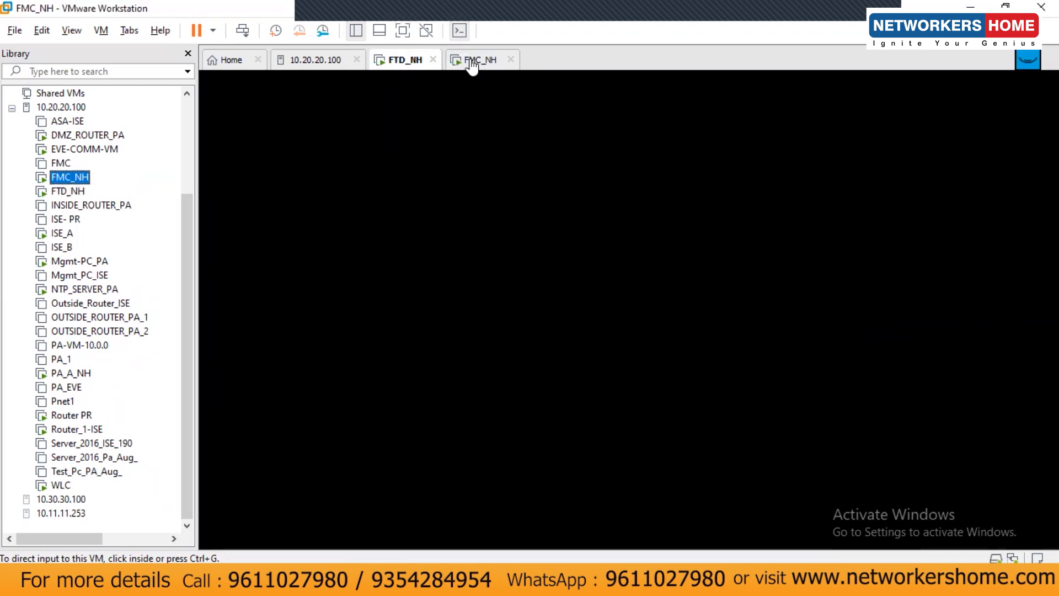
left_click(403, 60)
left_click(484, 62)
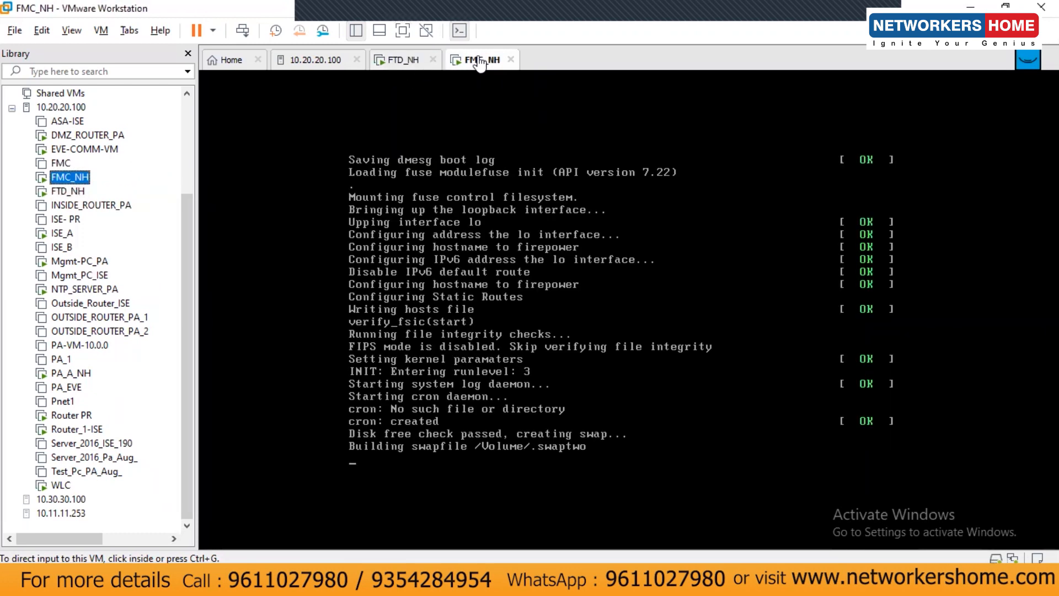
left_click(390, 61)
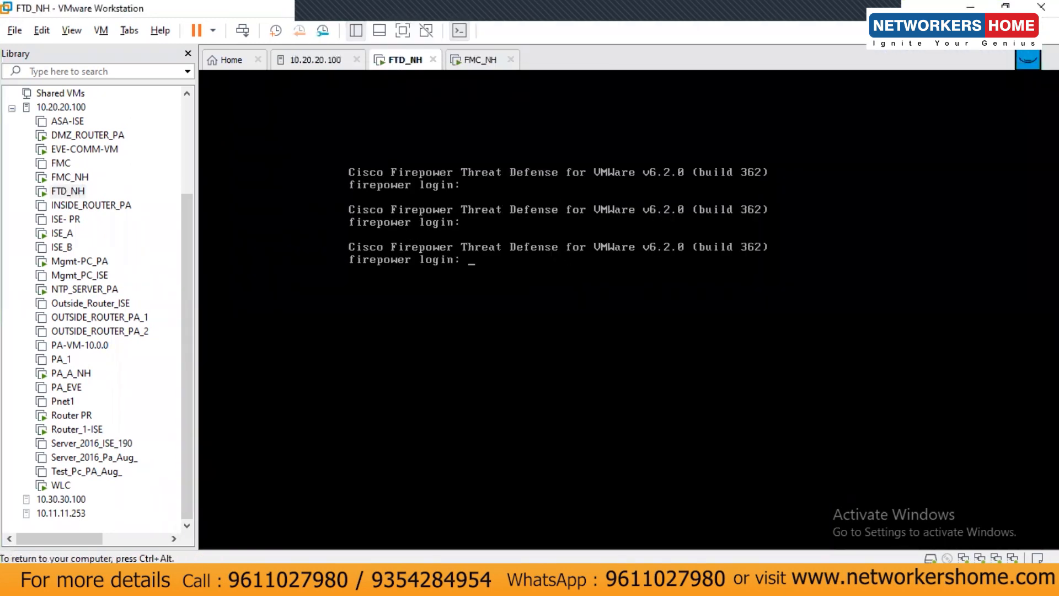
key("Return")
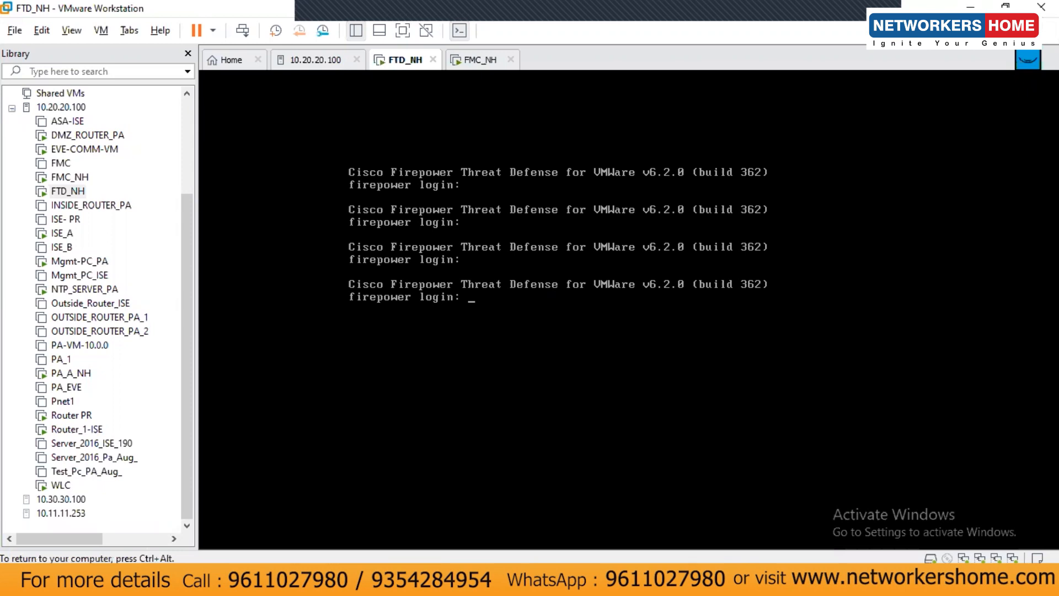
key("ctrl+alt")
Add a top-left note on the Paint diagram listing the appliance username admin and its password
left_click(568, 583)
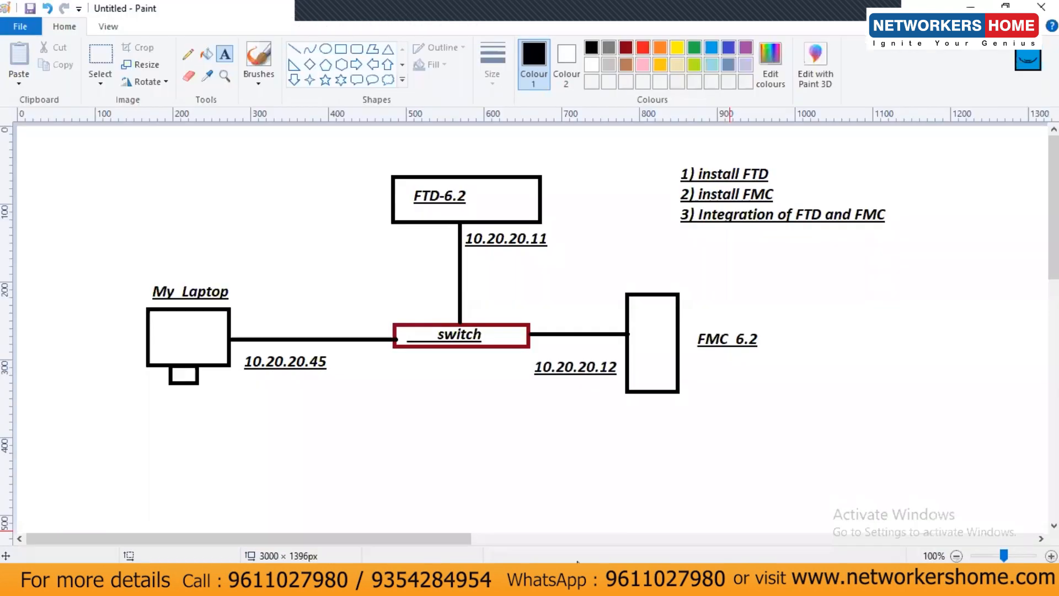
left_click(73, 158)
type("Username 0")
key("BackSpace")
type("- admin")
key("Return")
type("Password- P")
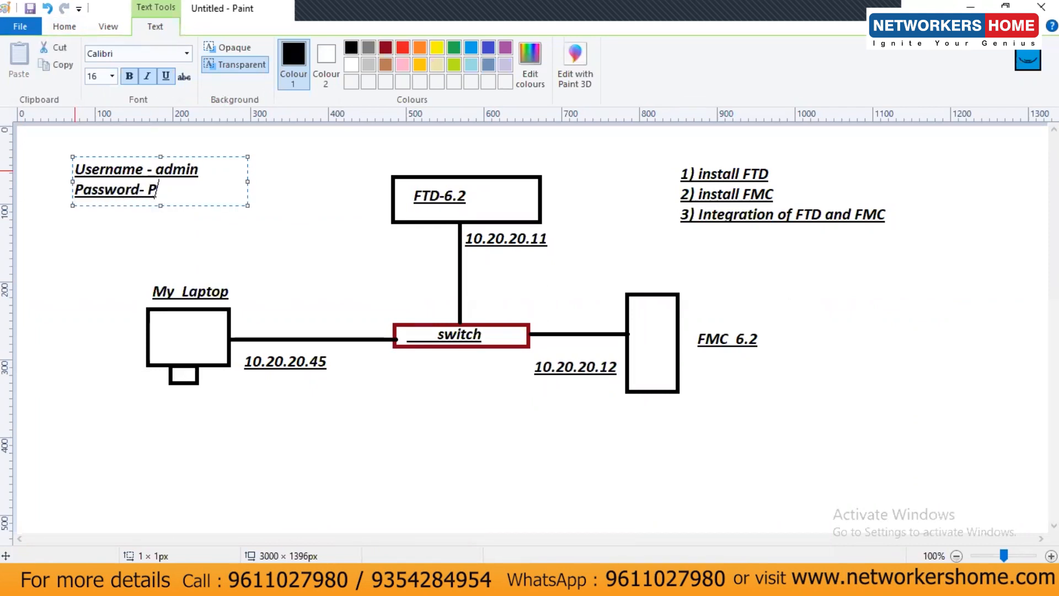
key("BackSpace")
type("Admin123")
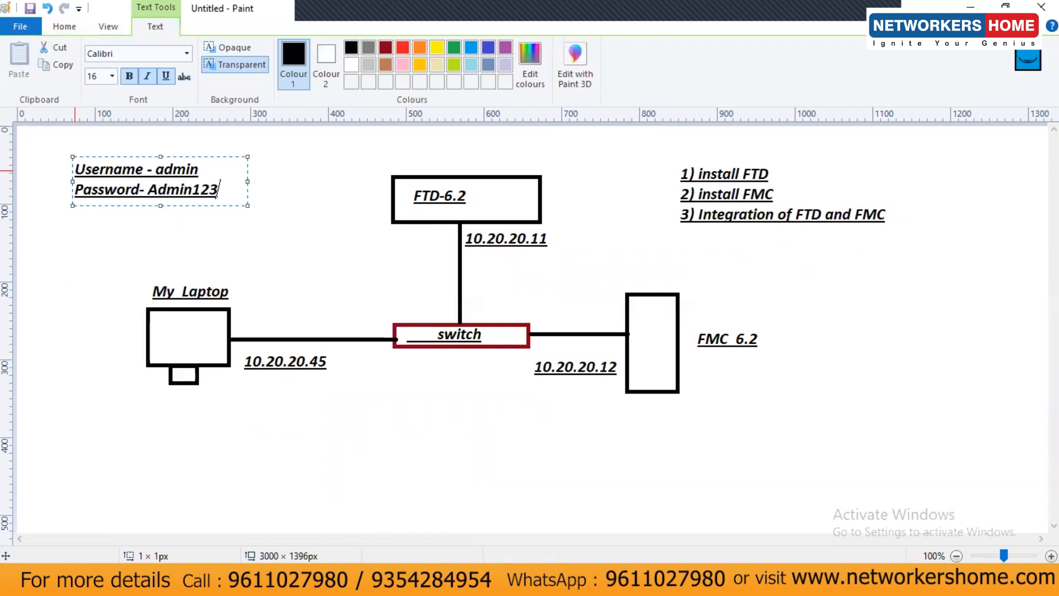
left_click(296, 214)
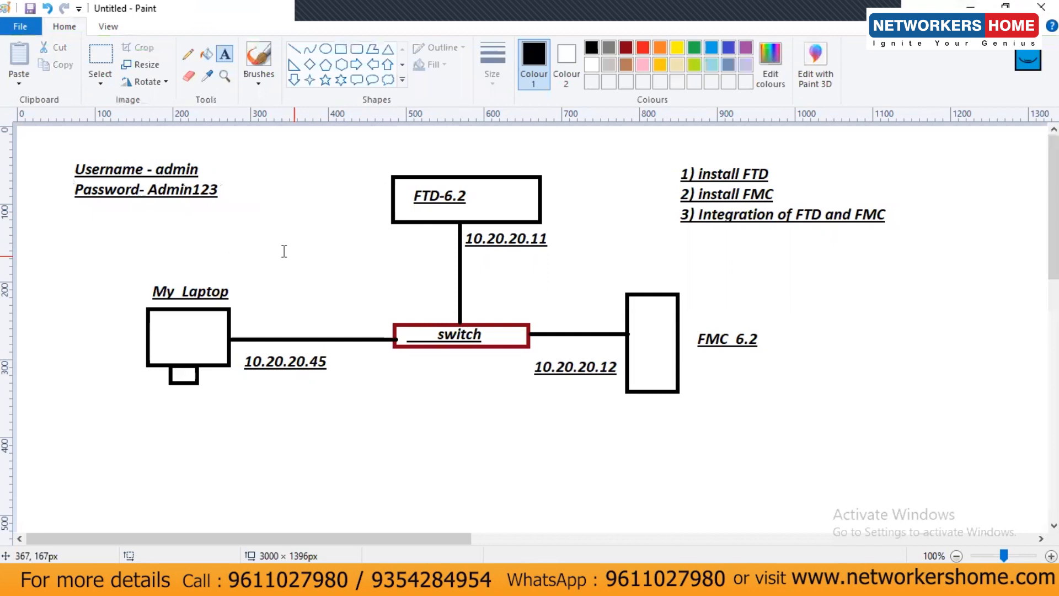
Log in to the FTD_NH console as admin
left_click(971, 7)
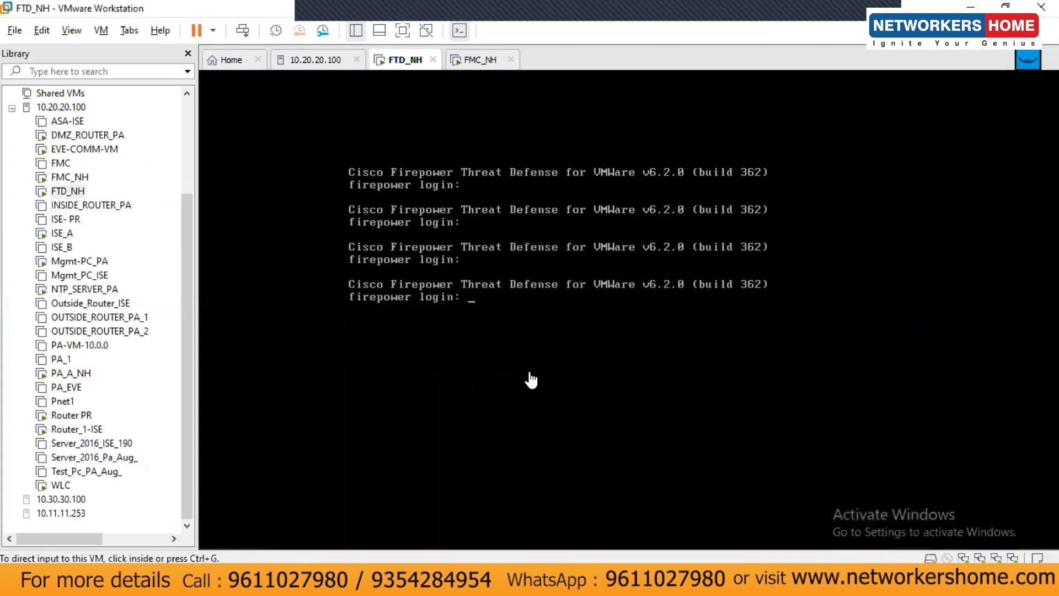
left_click(488, 292)
type("admin")
key("Return")
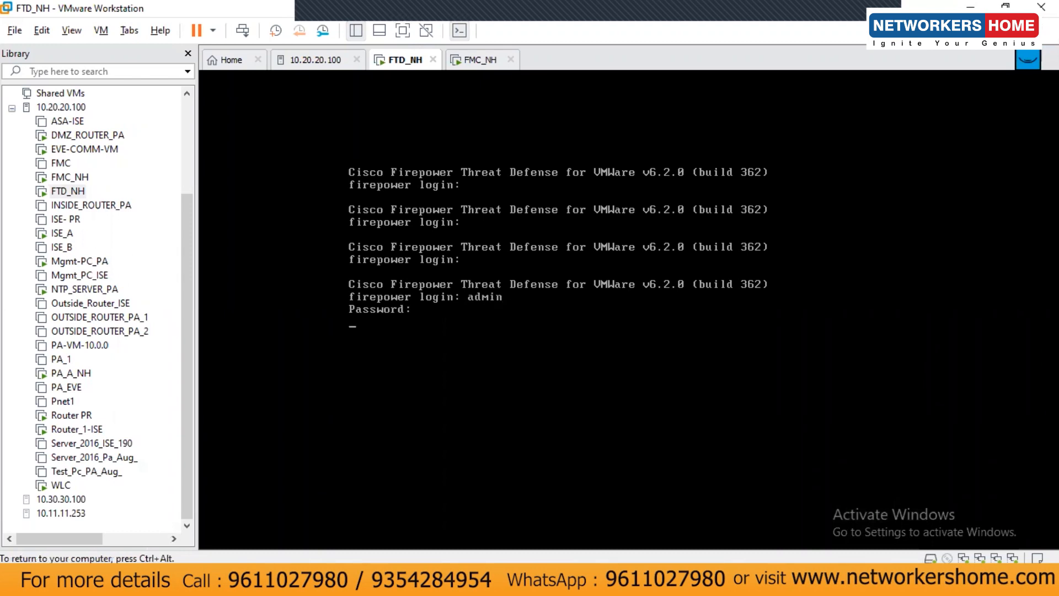
key("ctrl+alt")
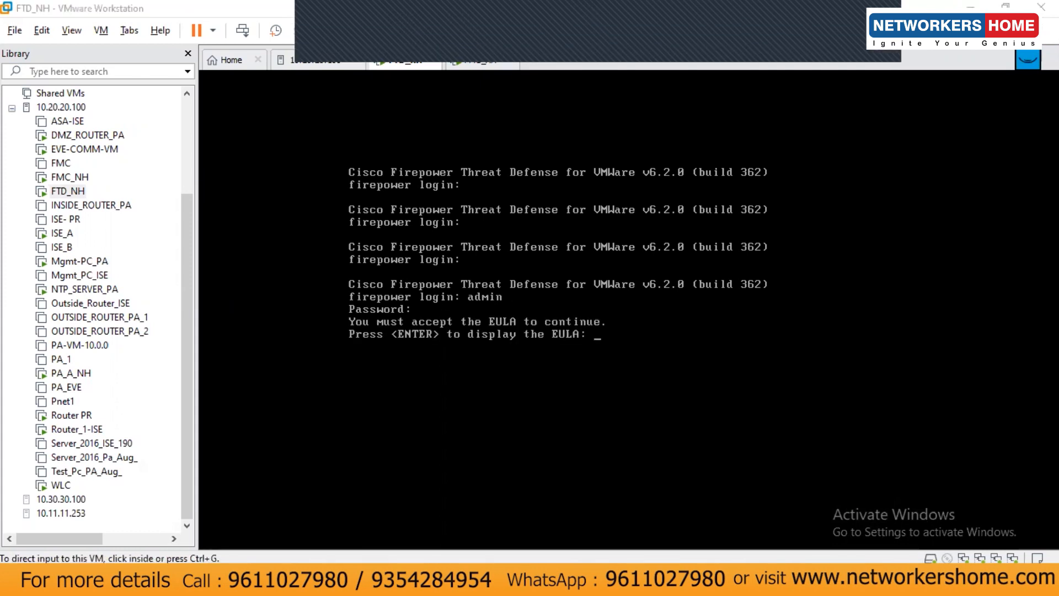
left_click(598, 310)
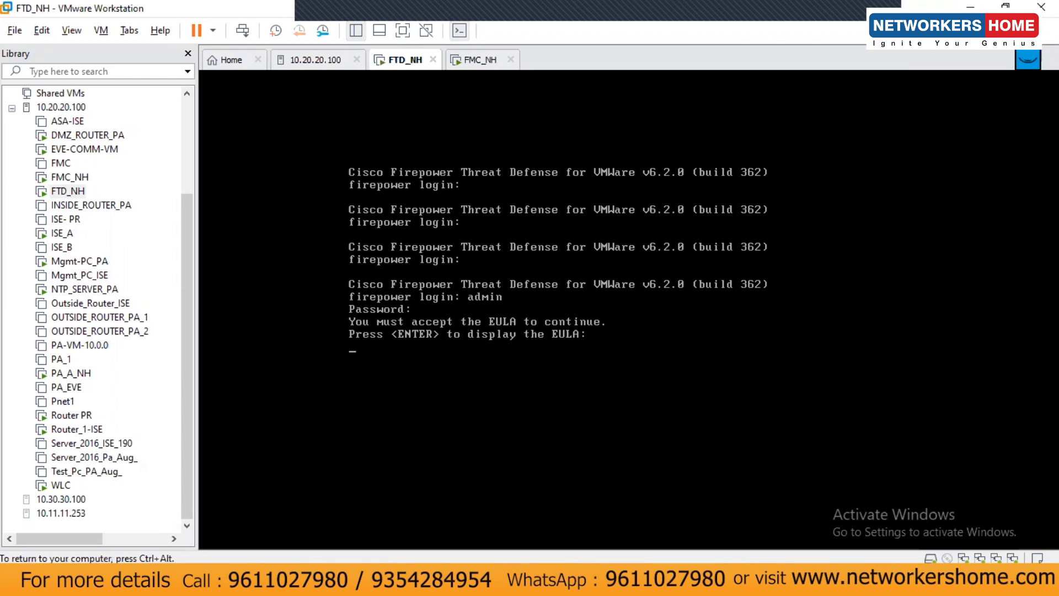
Page through the EULA and accept it with yes
key("Return")
key("space")
key("space")
key("space")
key("space")
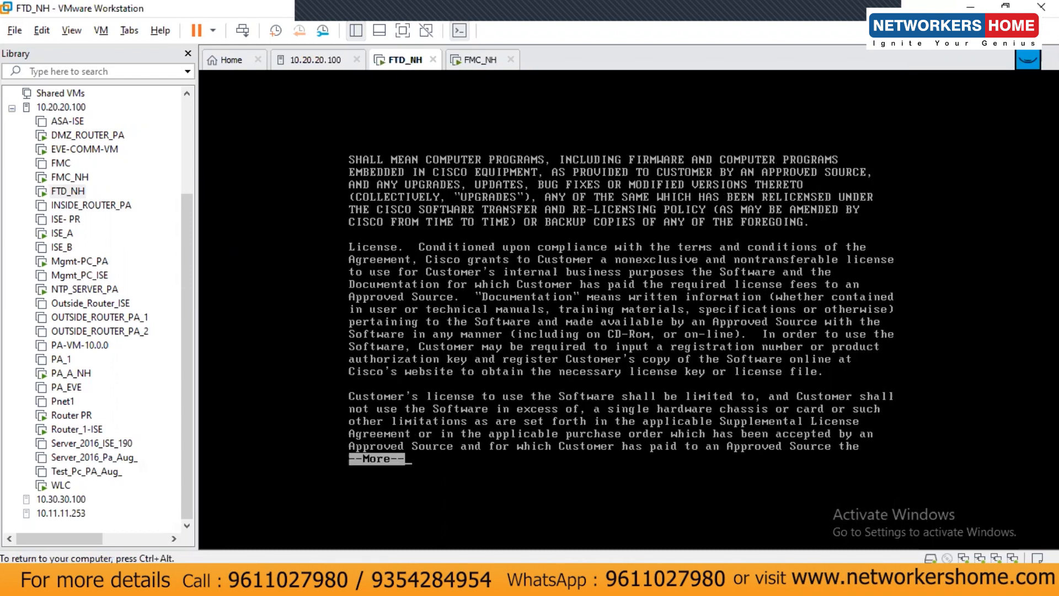
key("space")
key("space")
key("space")
key("space")
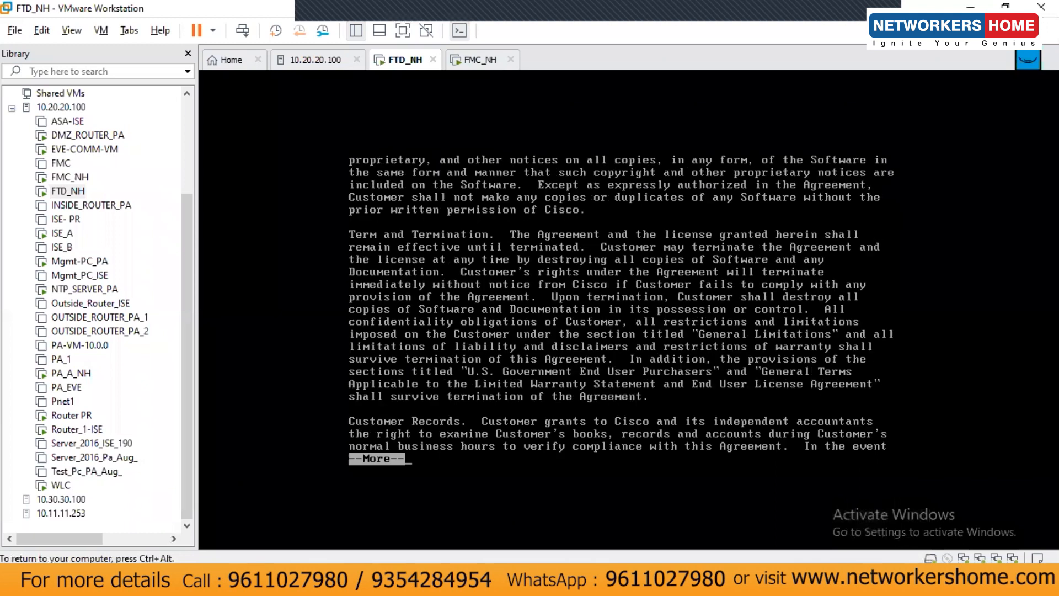
key("space")
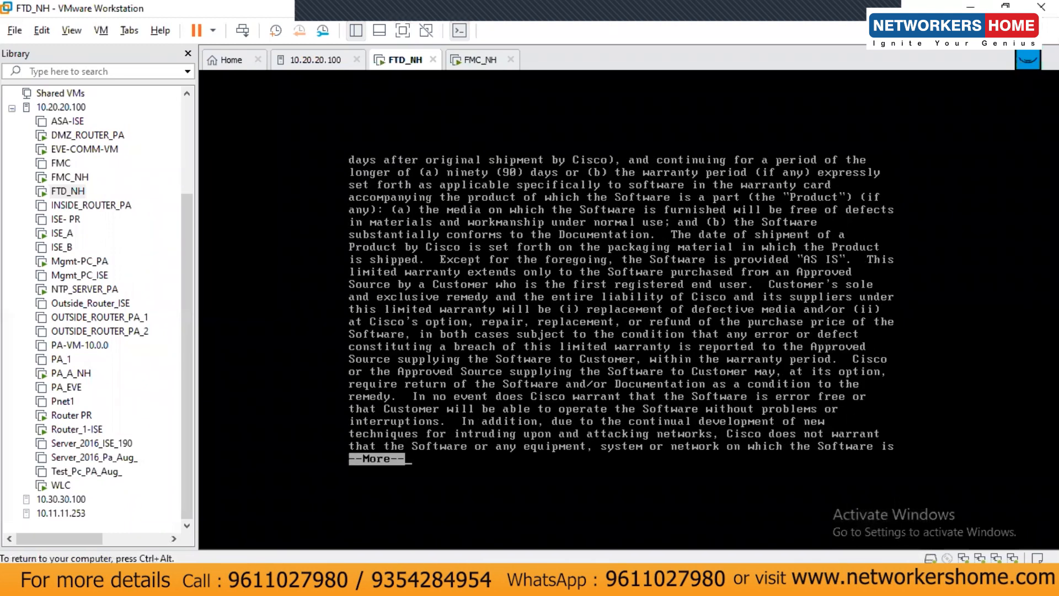
key("space")
key("space")
key("space")
key("space")
key("space")
key("space")
key("space")
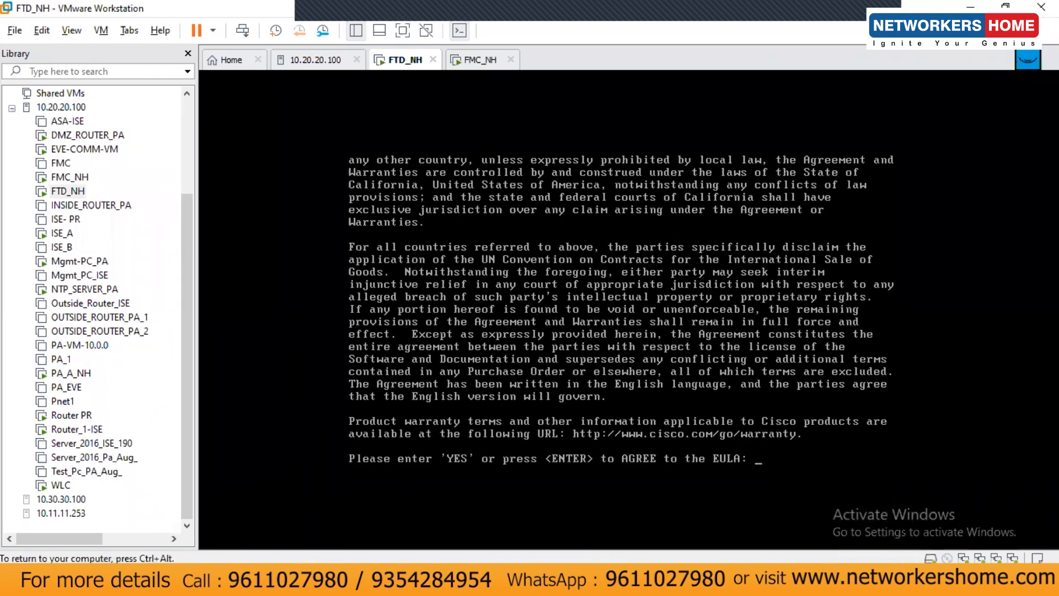
type("yes")
key("Return")
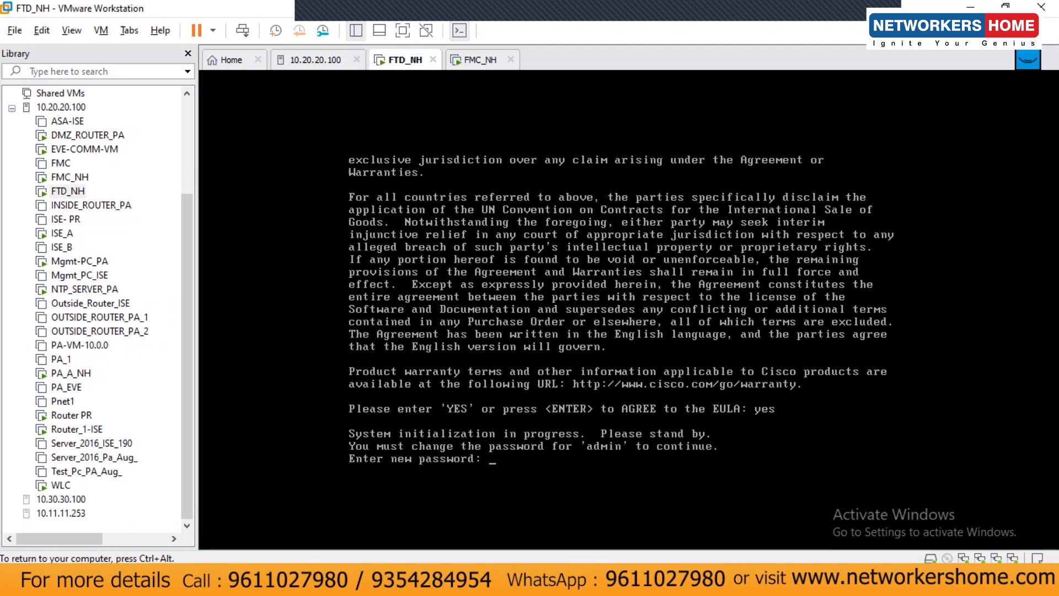
Set the new admin password, enable IPv4 only, and choose manual addressing
key("Return")
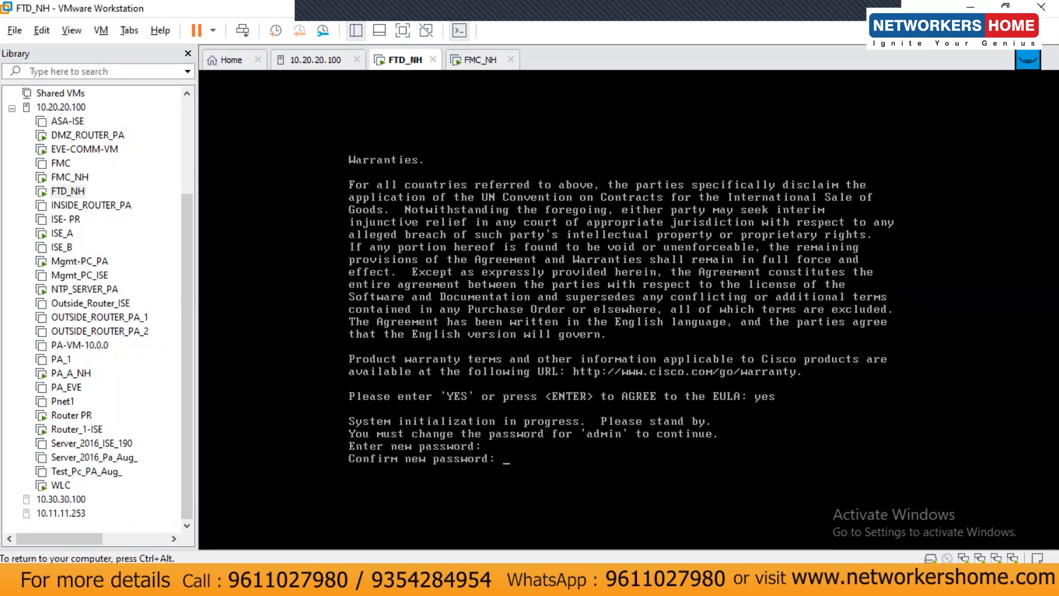
key("Return")
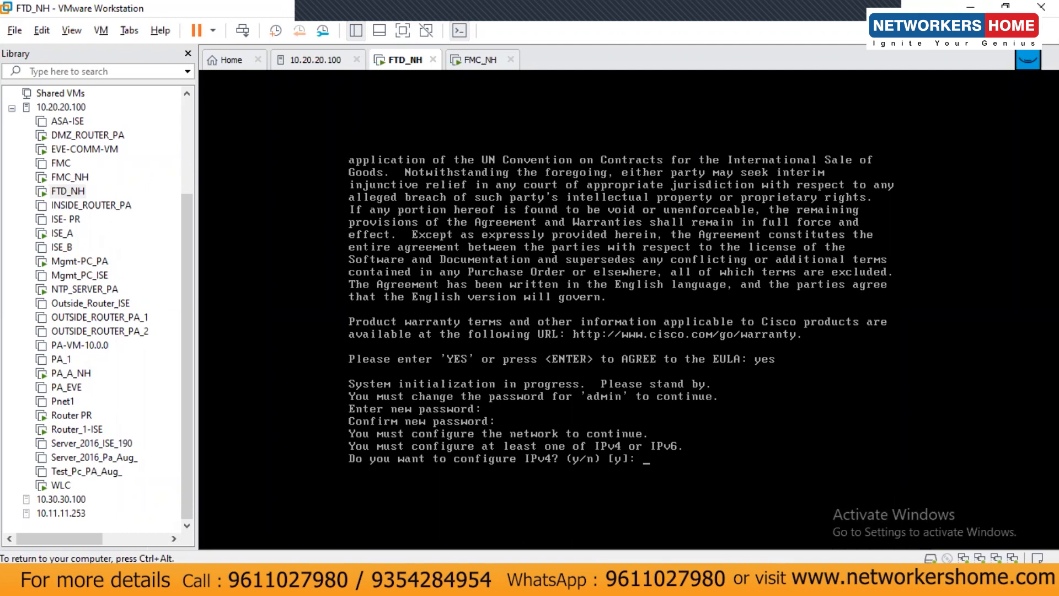
type("y")
key("Return")
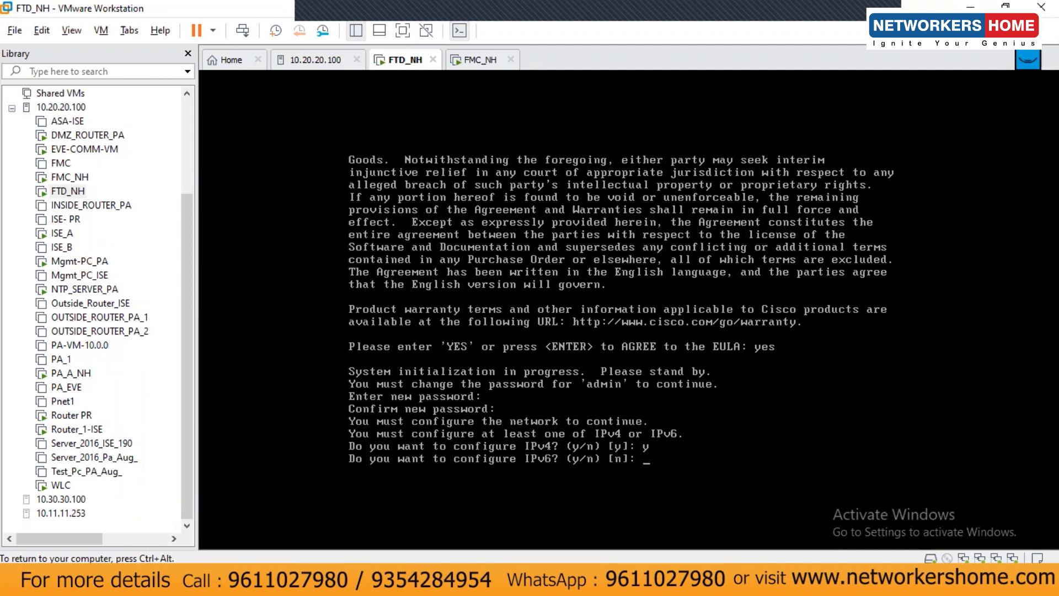
type("n")
key("Return")
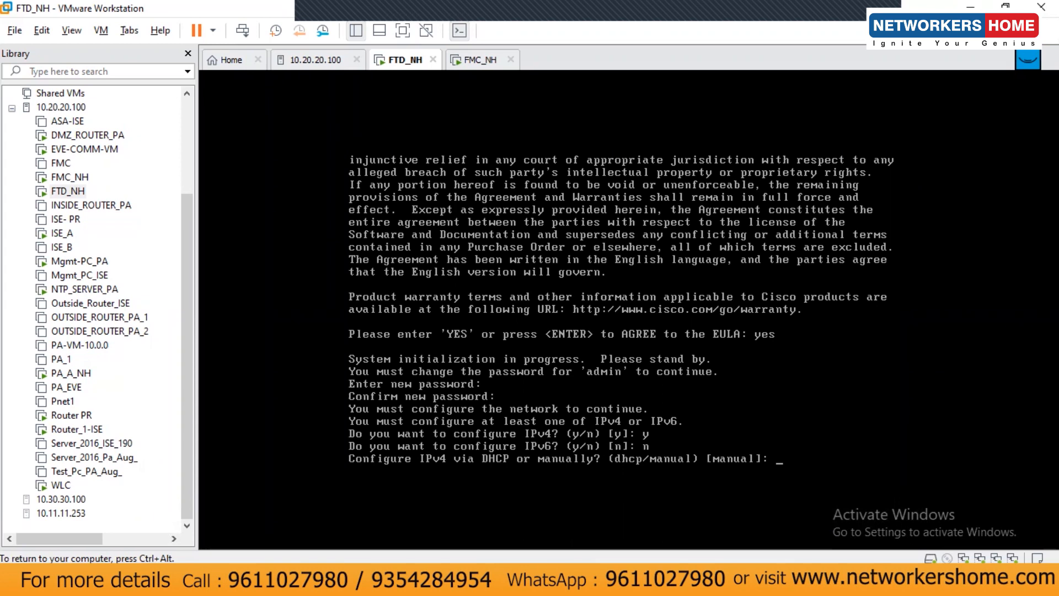
key("Return")
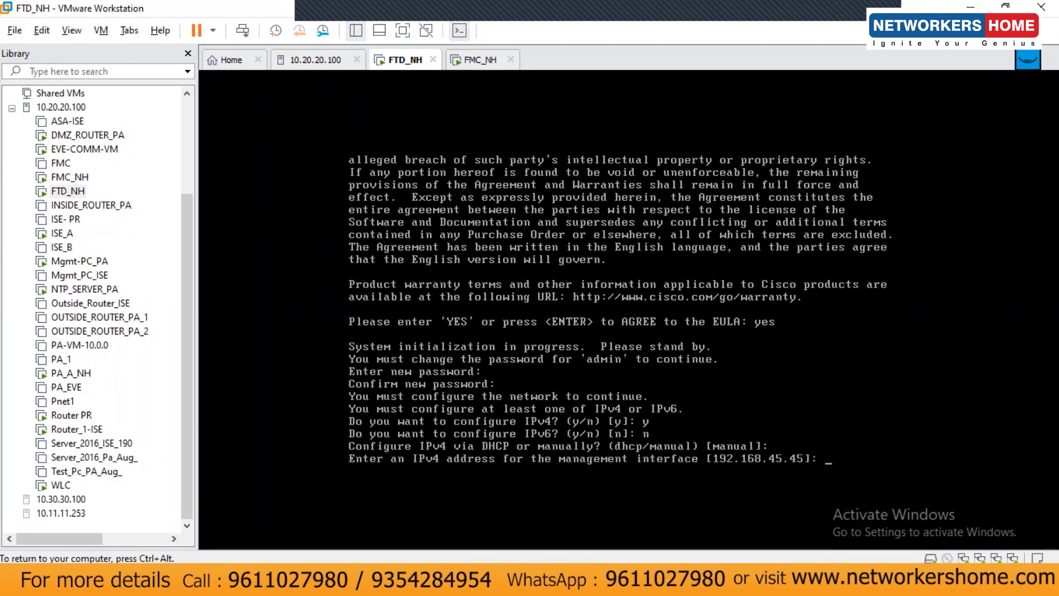
Give management IP 10.20.20.11, netmask 255.255.255.0, and gateway 10.20.20.15
type("10.20.20.")
key("ctrl+alt")
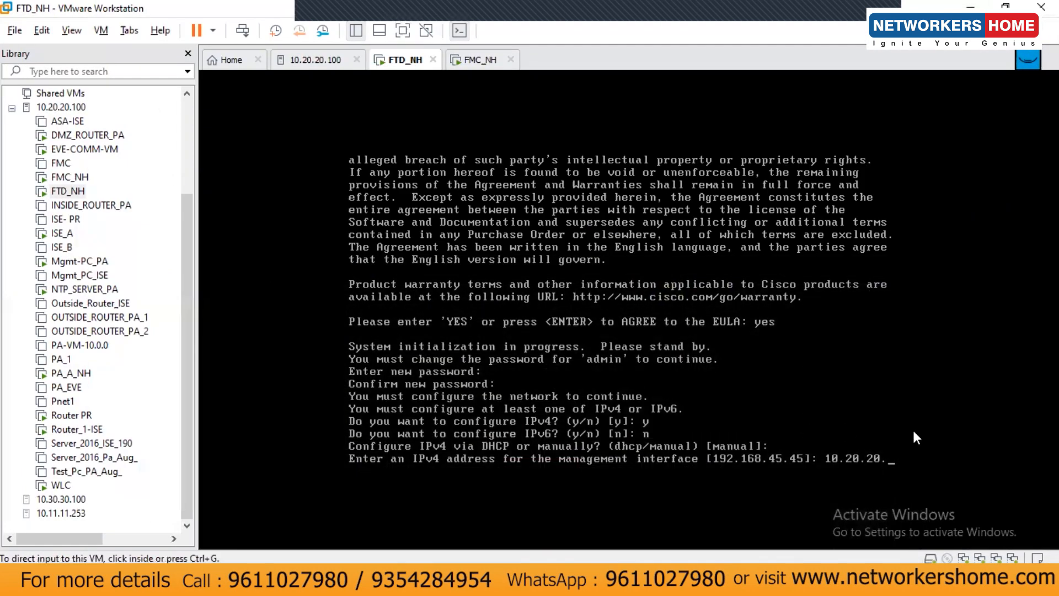
left_click(912, 428)
type("11")
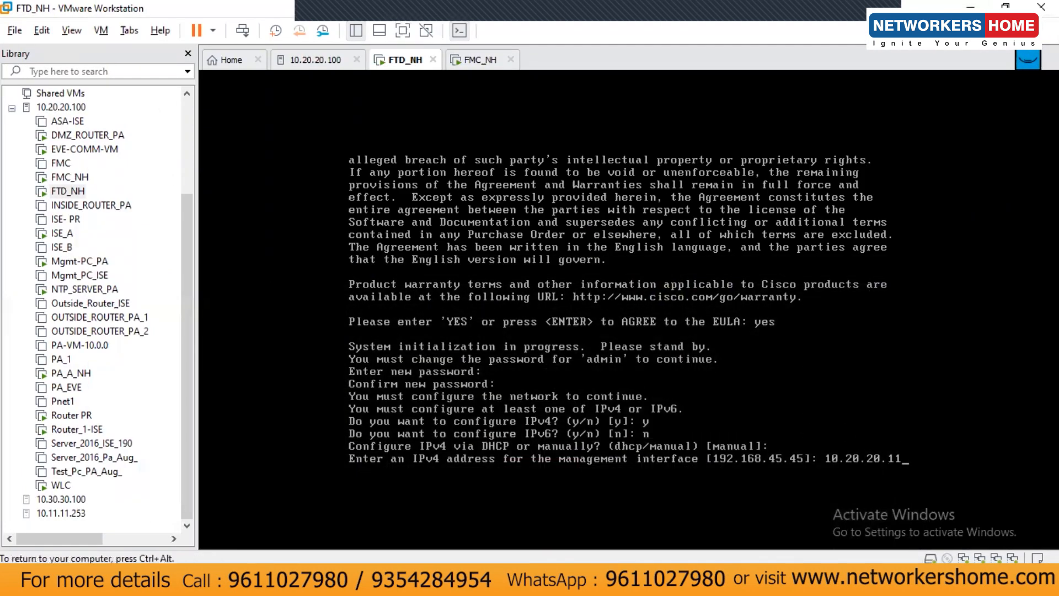
key("Return")
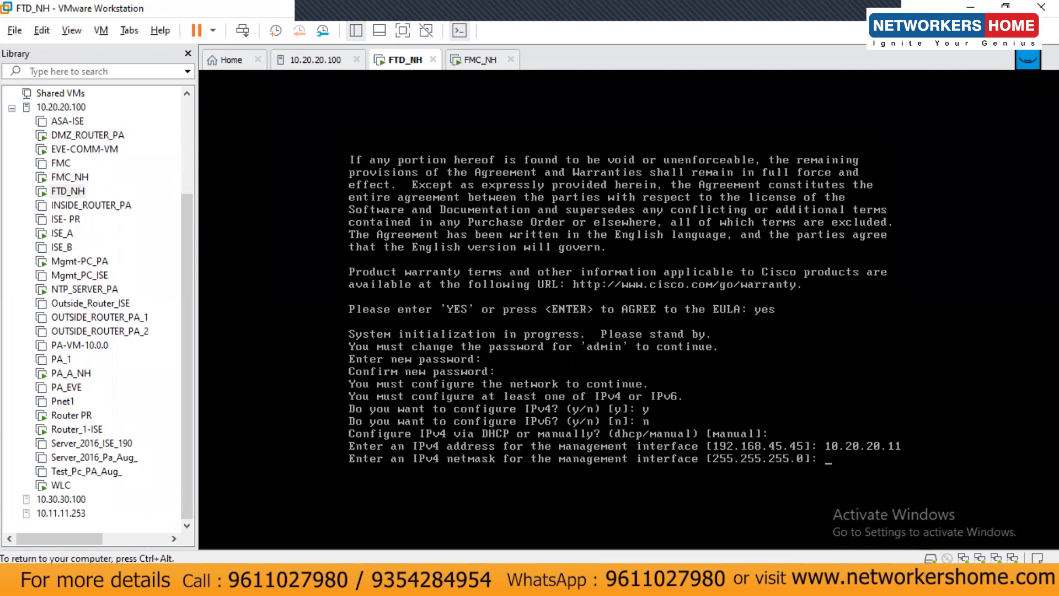
type("255.255.255.0")
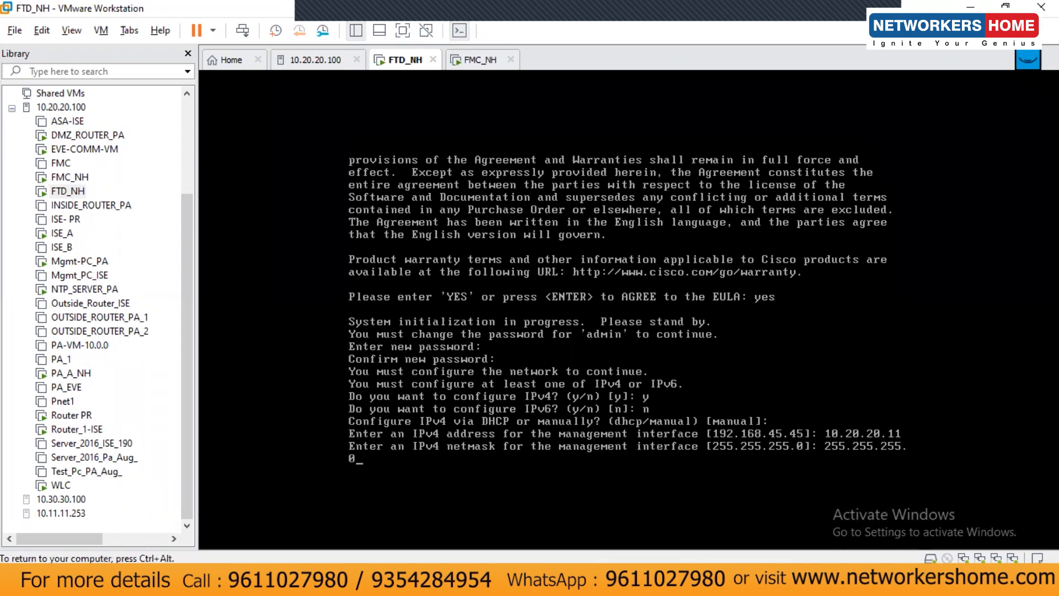
key("Return")
type("1")
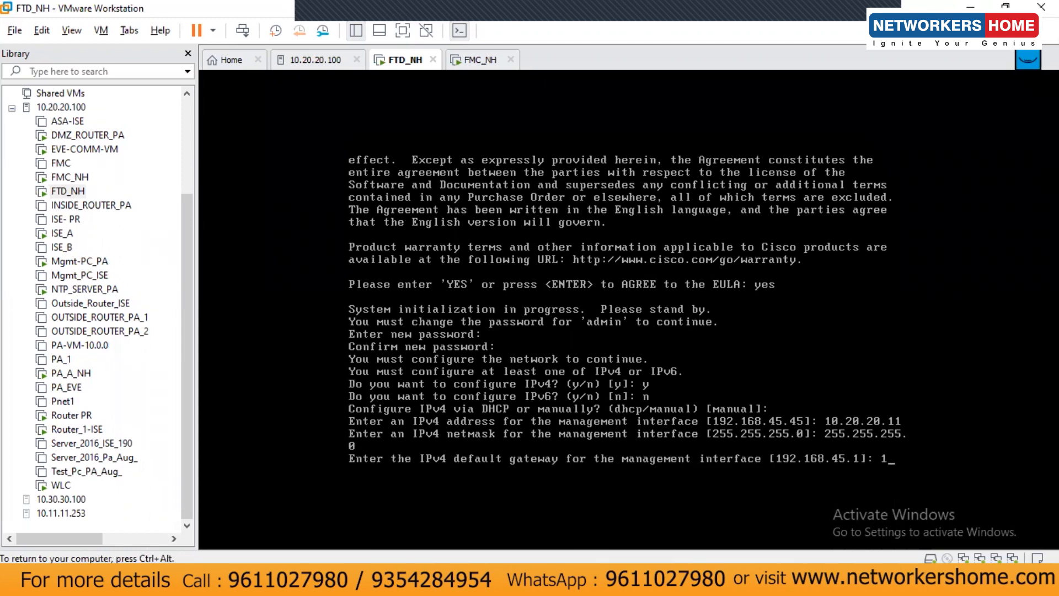
type("0.20.20.15")
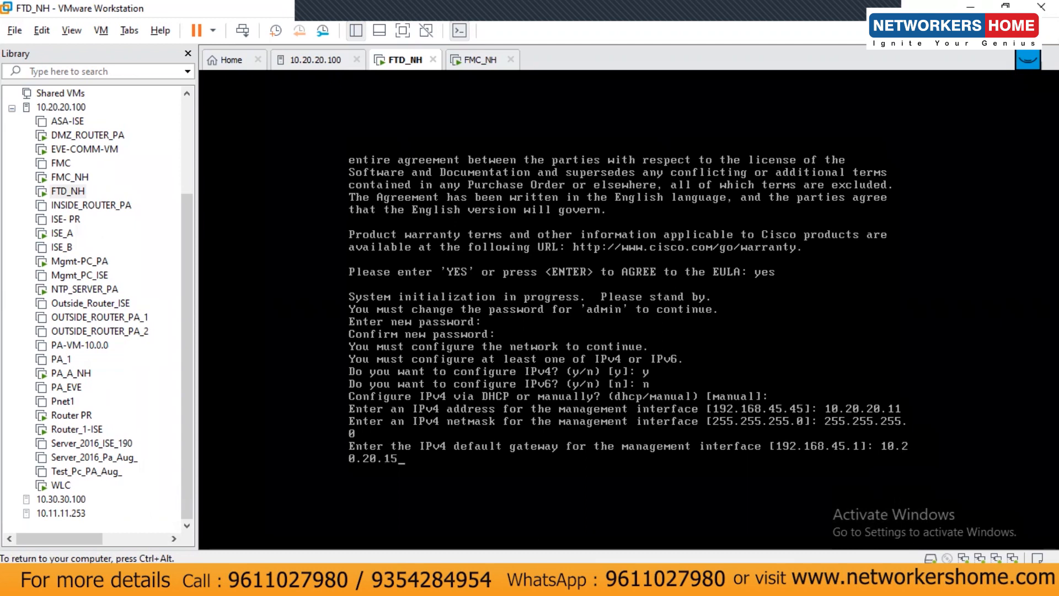
key("Return")
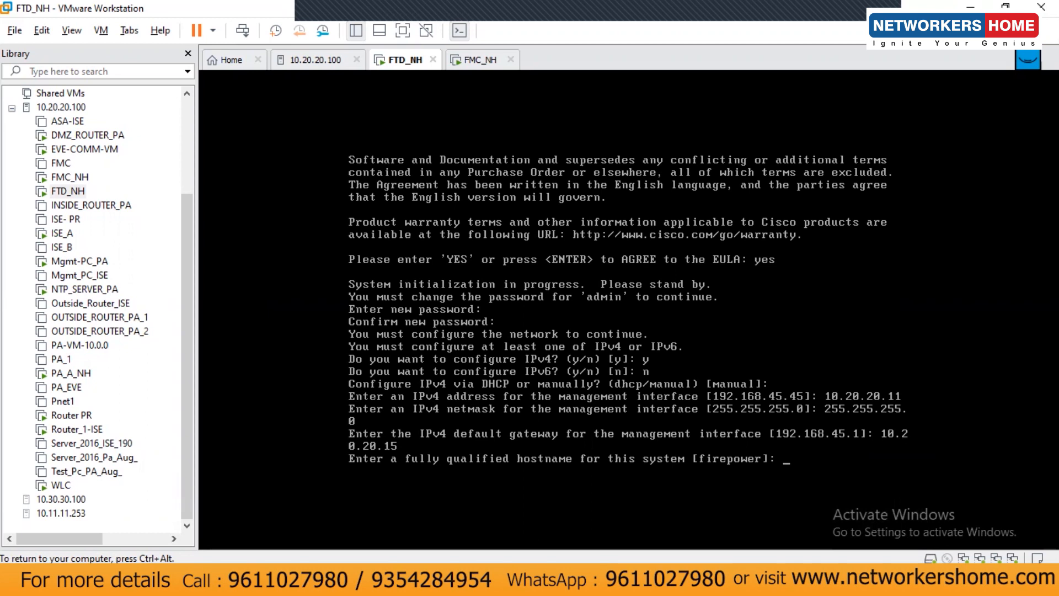
Keep hostname firepower, set DNS 10.20.20.190, domain cisco.com, and routed firewall mode
key("Return")
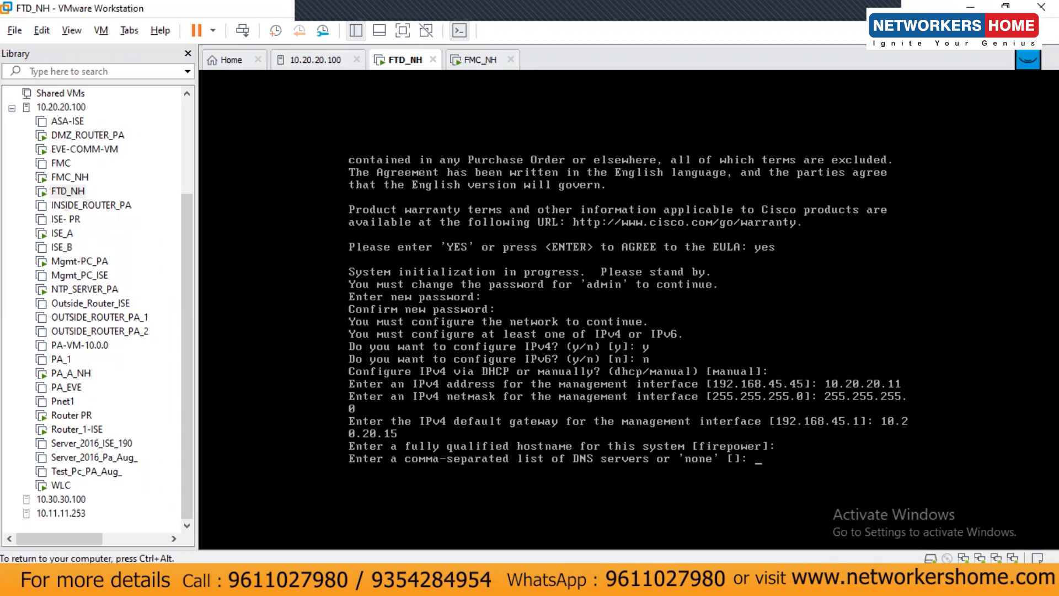
type("10.20.20.190")
key("Return")
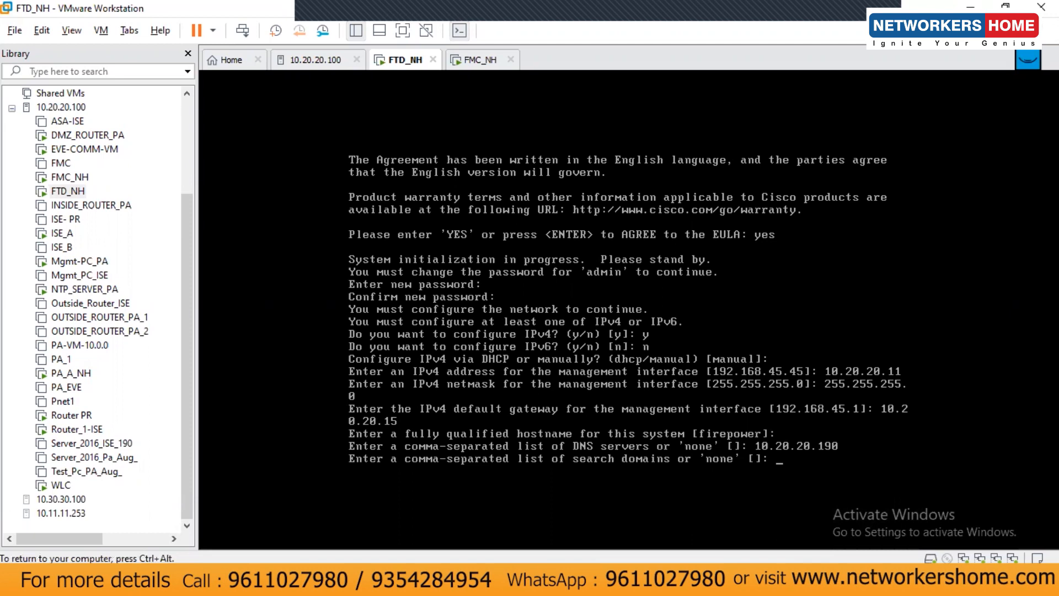
type("cisco.com")
key("Return")
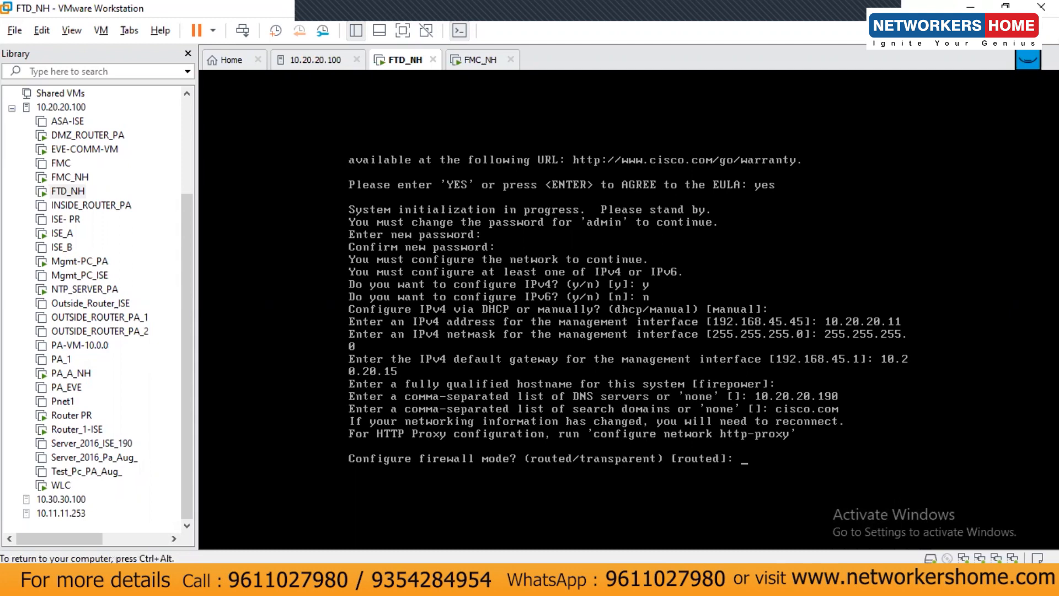
key("Return")
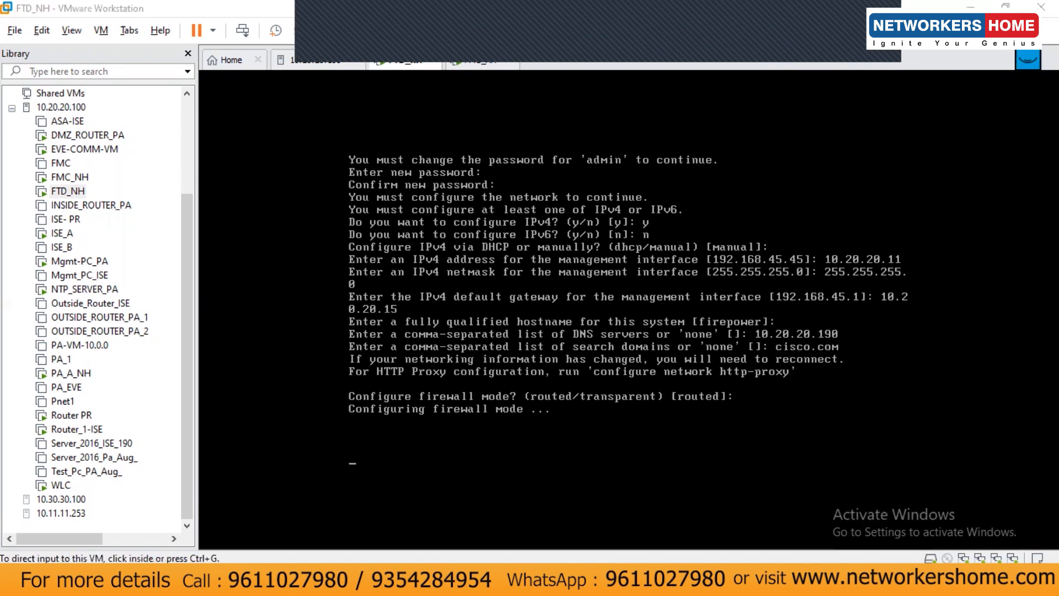
List the FTD_NH interfaces with their IP addresses and show the routing table
key("Return")
key("Return")
key("Return")
key("Return")
key("Return")
key("Return")
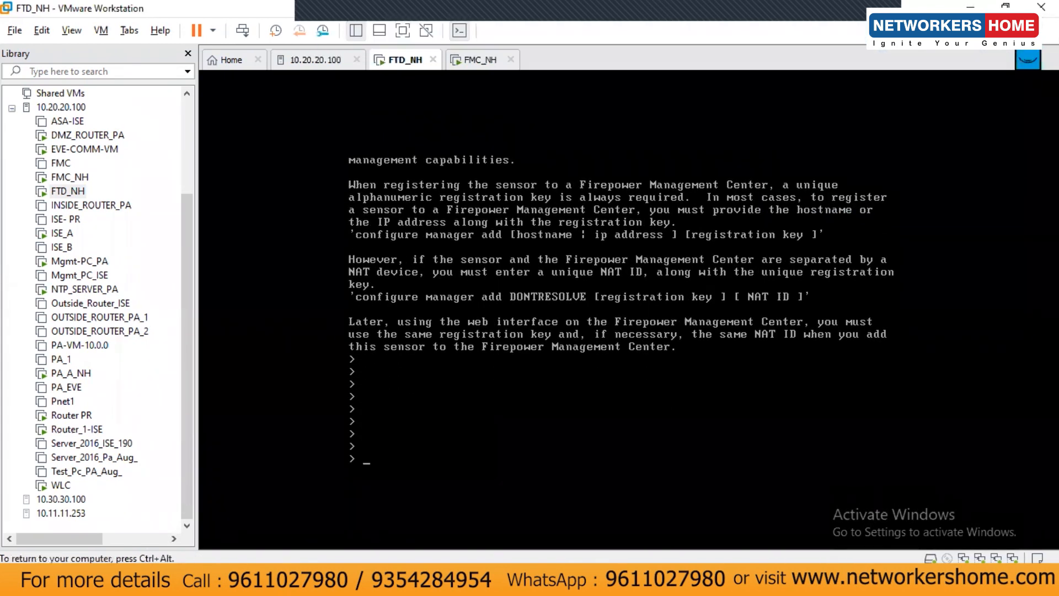
key("Return")
key("Return")
key("Return")
key("Return")
type("show ")
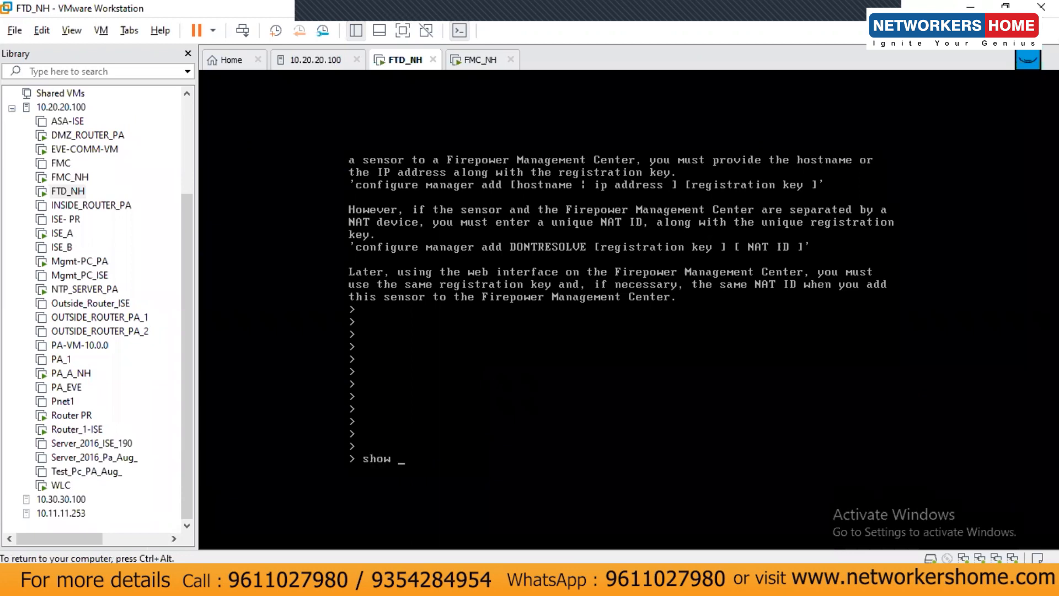
type("interface ip brief")
key("Return")
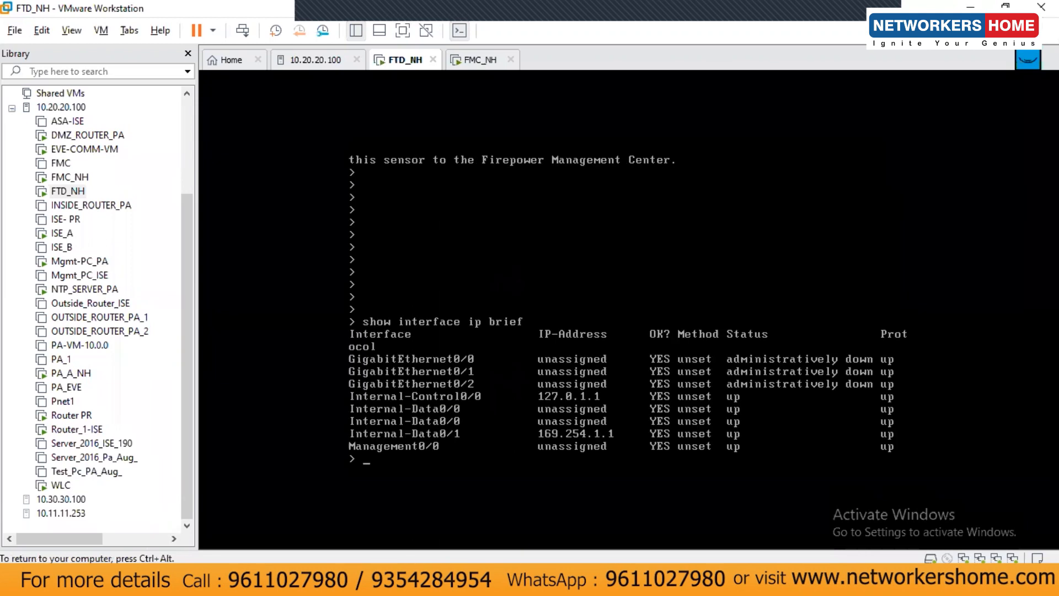
key("Return")
key("Return")
key("Return")
key("Return")
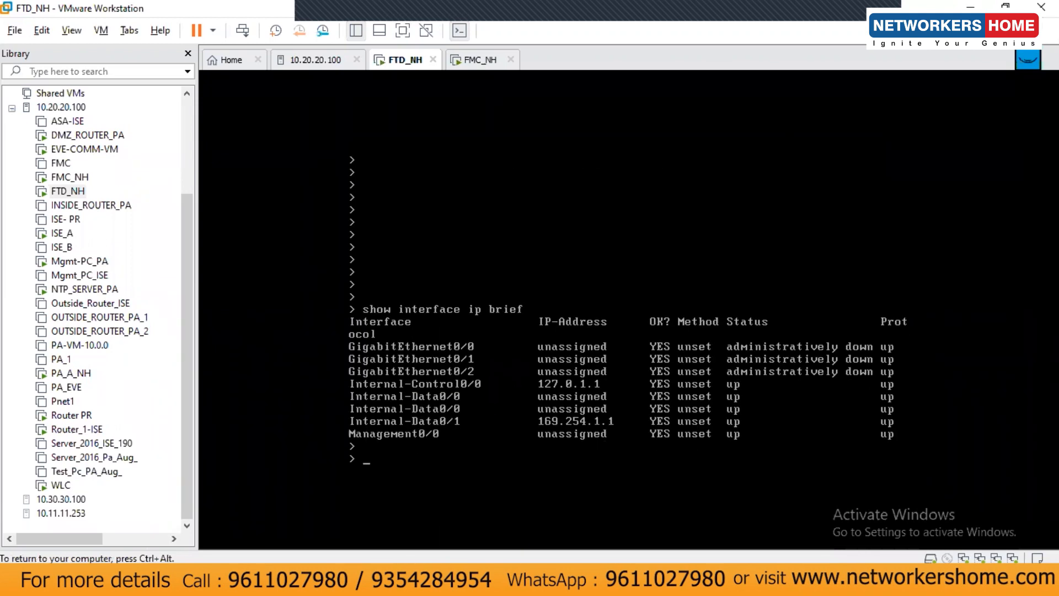
type("show rou")
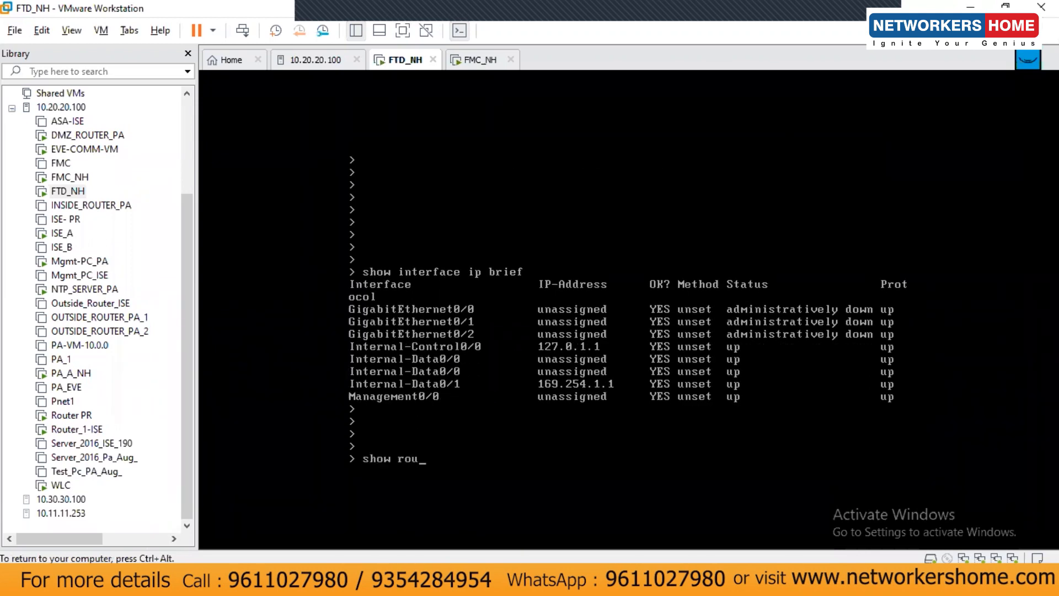
type("te?")
key("Return")
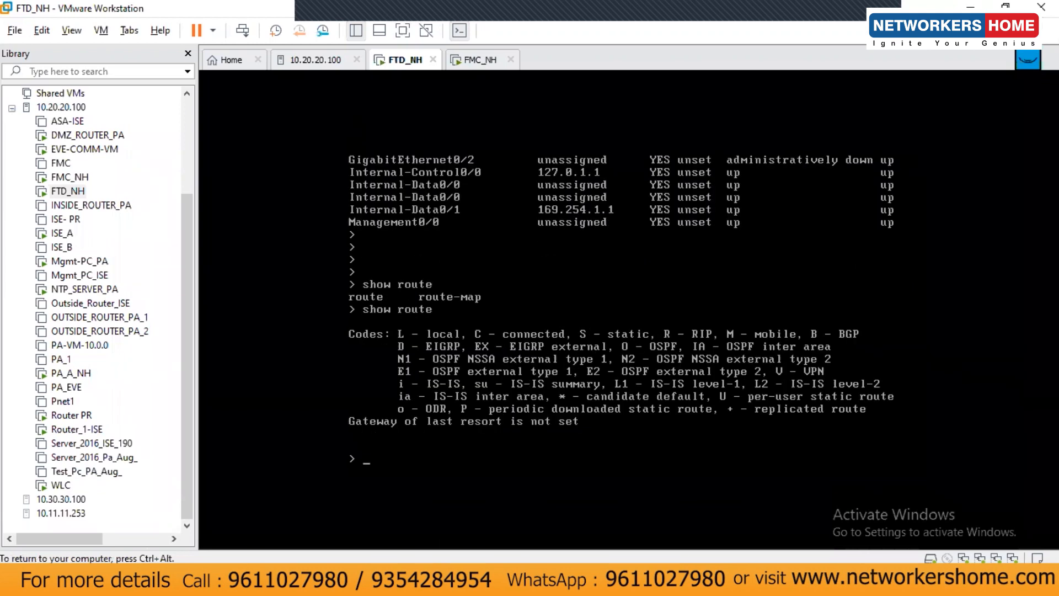
Run show arp, show conn and show xlate, which report 0 connections and 0 xlates in use
key("Return")
key("Return")
type("show arp?")
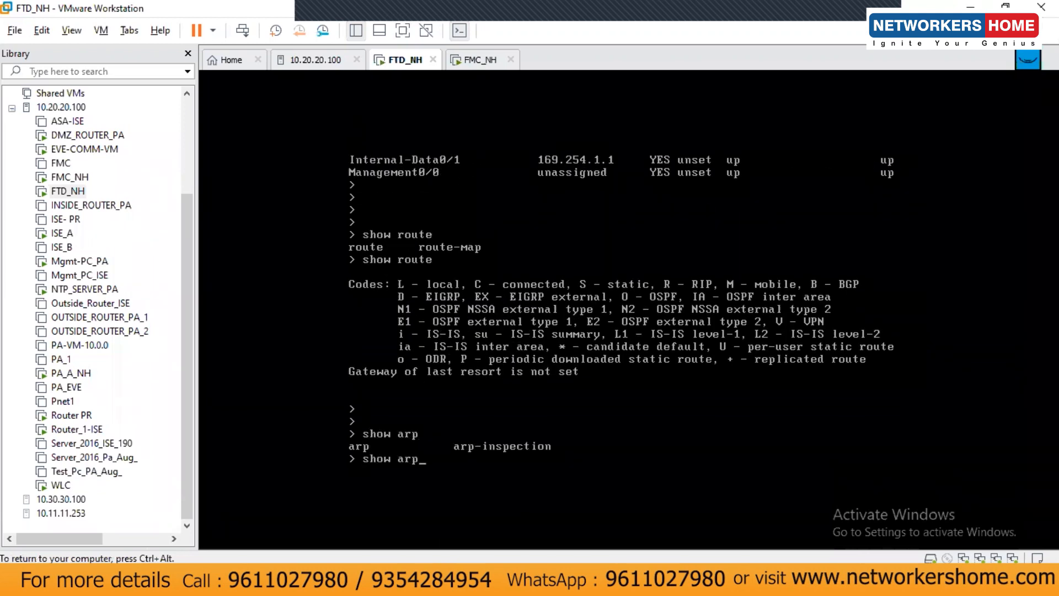
key("Return")
key("Return")
key("Return")
key("Return")
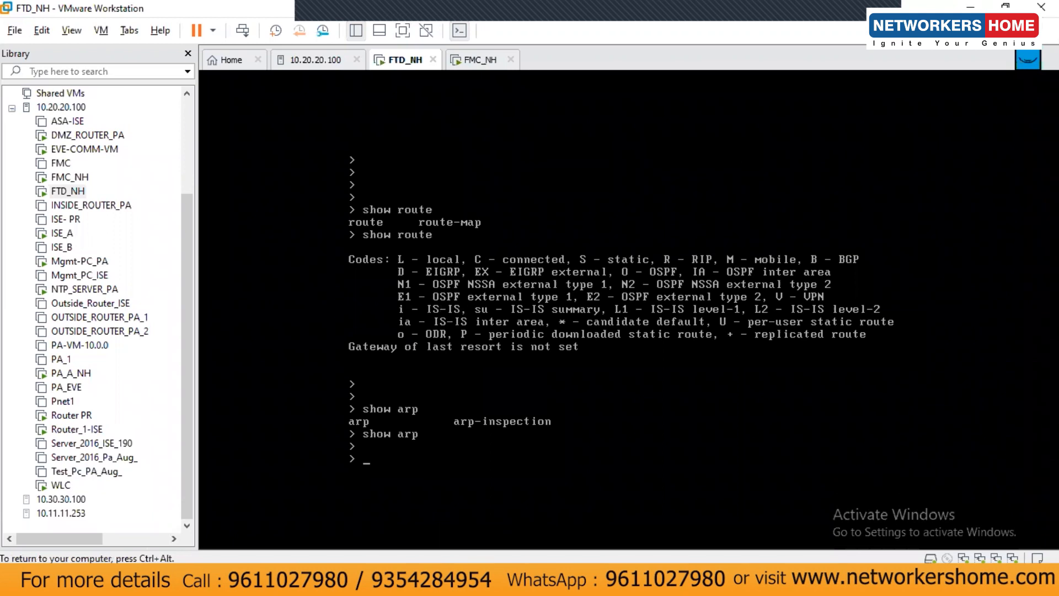
type("sh?o")
type("w conn")
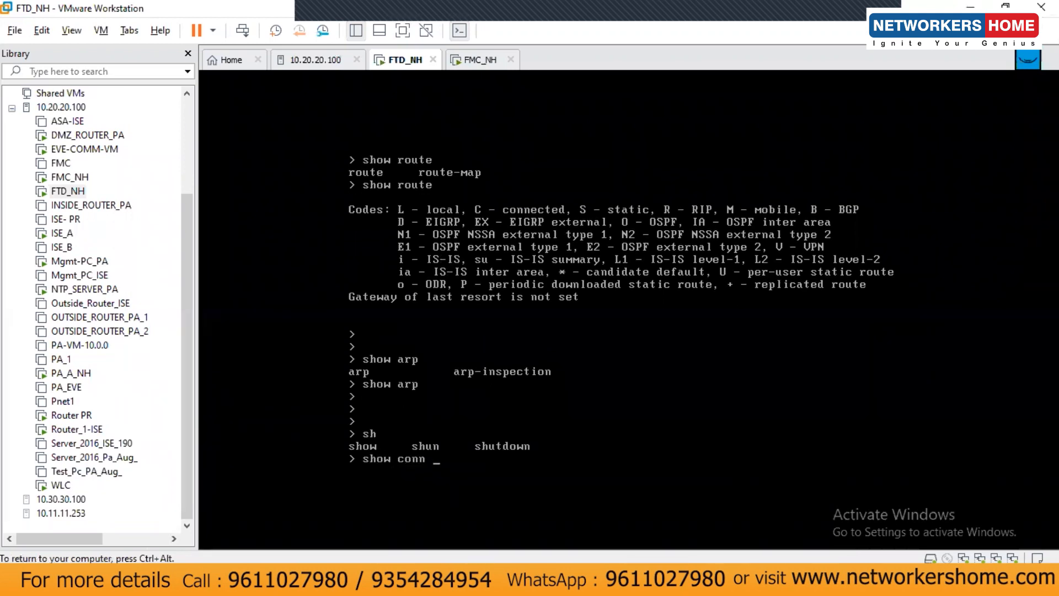
key("Return")
type("sh?o")
type("w ")
type("xlate")
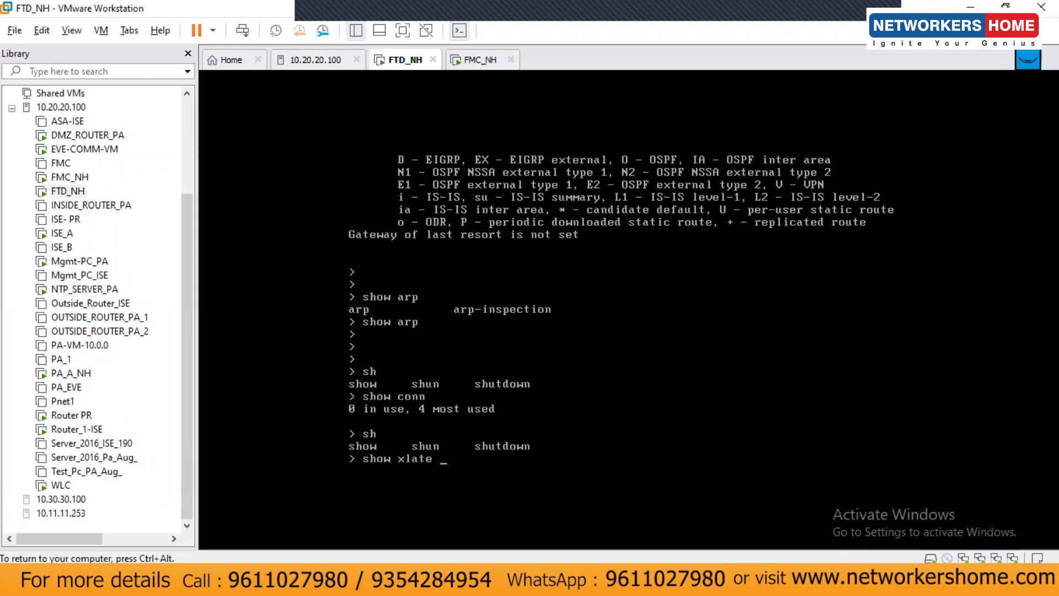
key("Return")
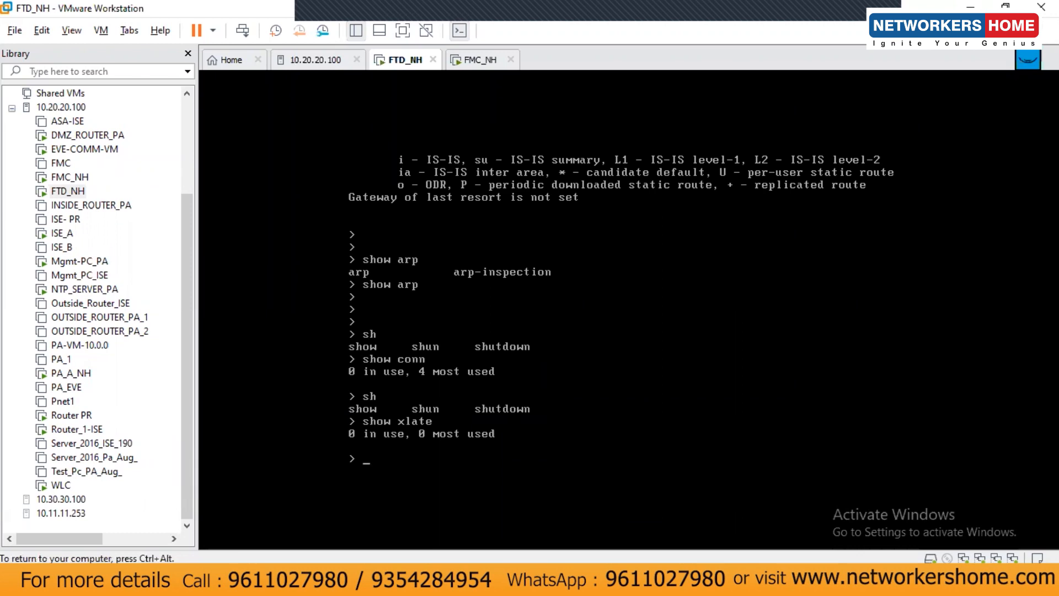
key("Return")
key("Return")
key("Return")
key("Return")
key("Return")
key("ctrl+alt")
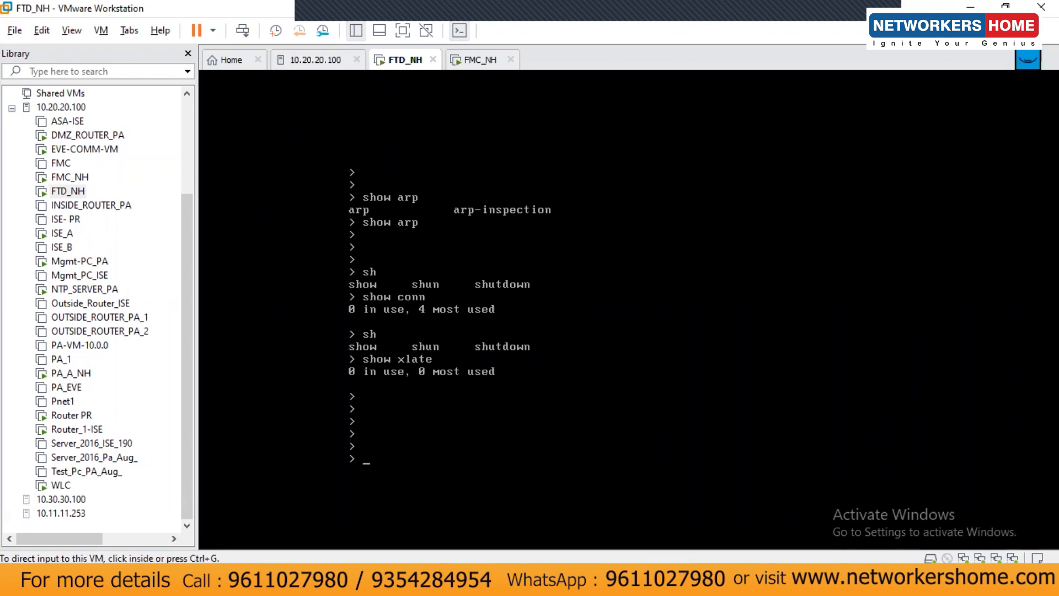
key("alt+Tab")
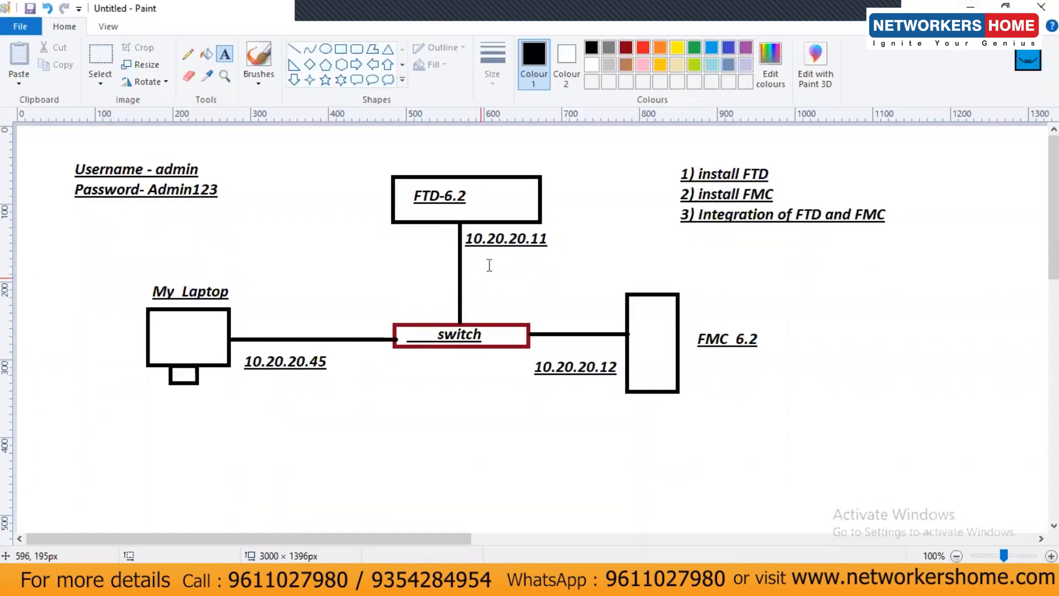
Ping the FTD management address 10.20.20.11 twice from the laptop's Command Prompt
left_click(970, 5)
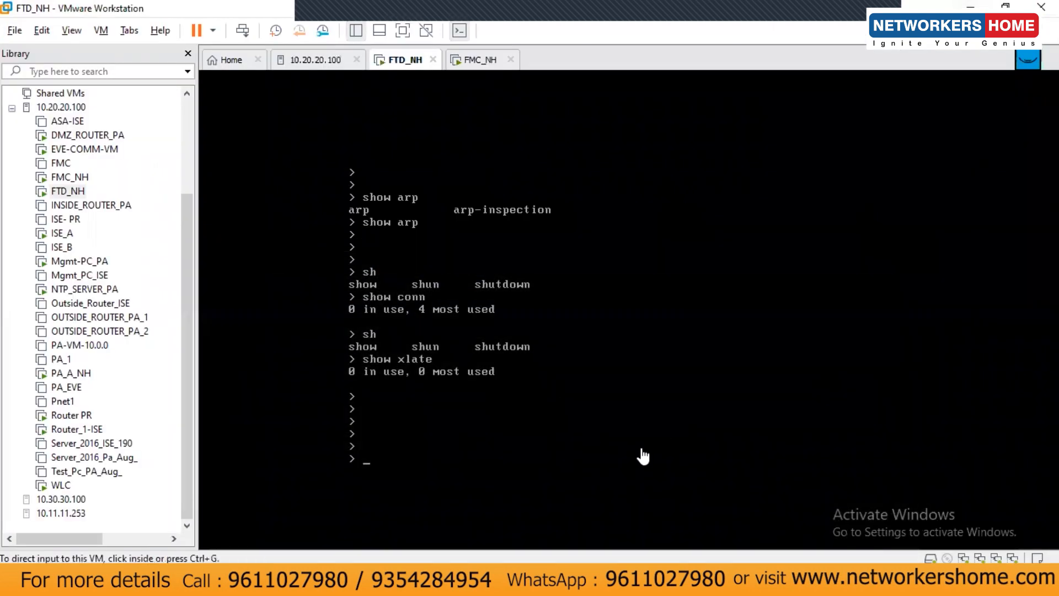
left_click(629, 309)
type("pig")
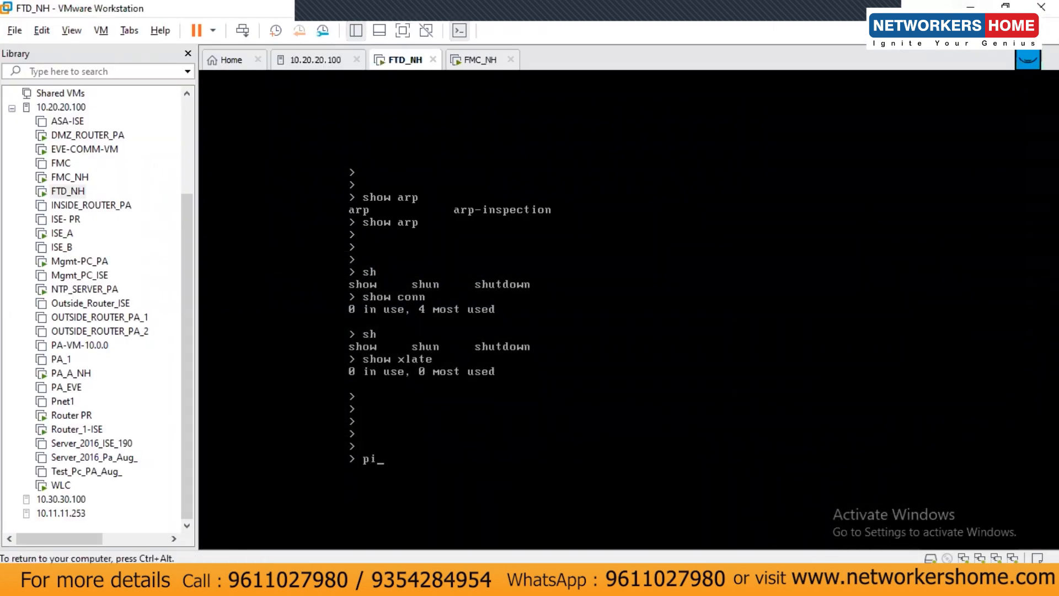
key("BackSpace")
key("BackSpace")
key("BackSpace")
key("ctrl+alt")
key("alt+Tab")
left_click(291, 341)
key("Return")
key("Return")
key("Return")
type("ping 10")
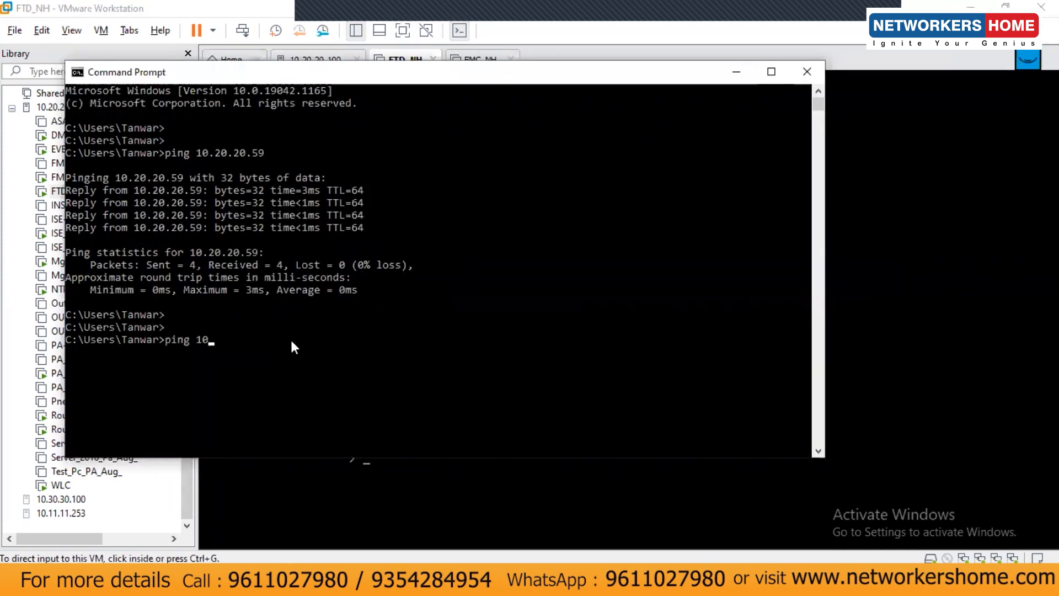
type(".20.20.11")
key("Return")
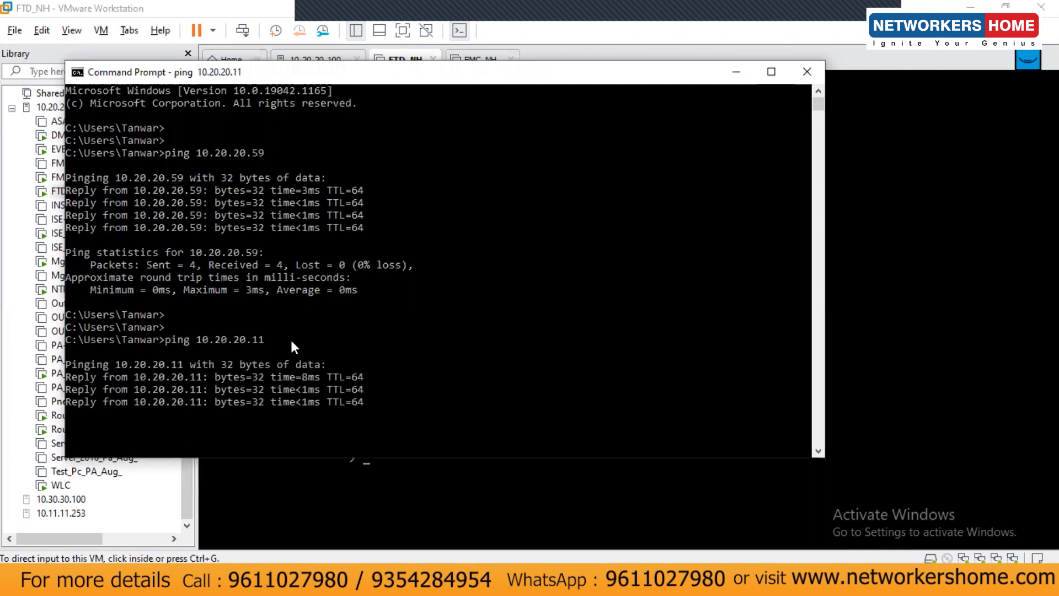
key("Up")
key("Return")
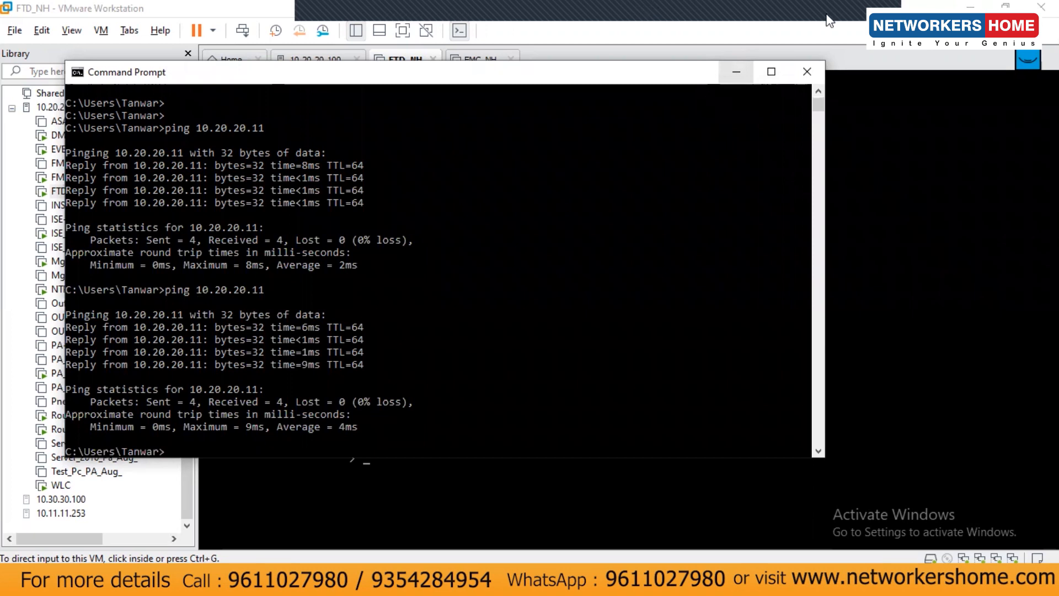
Log into the FMC_NH console as admin
left_click(864, 25)
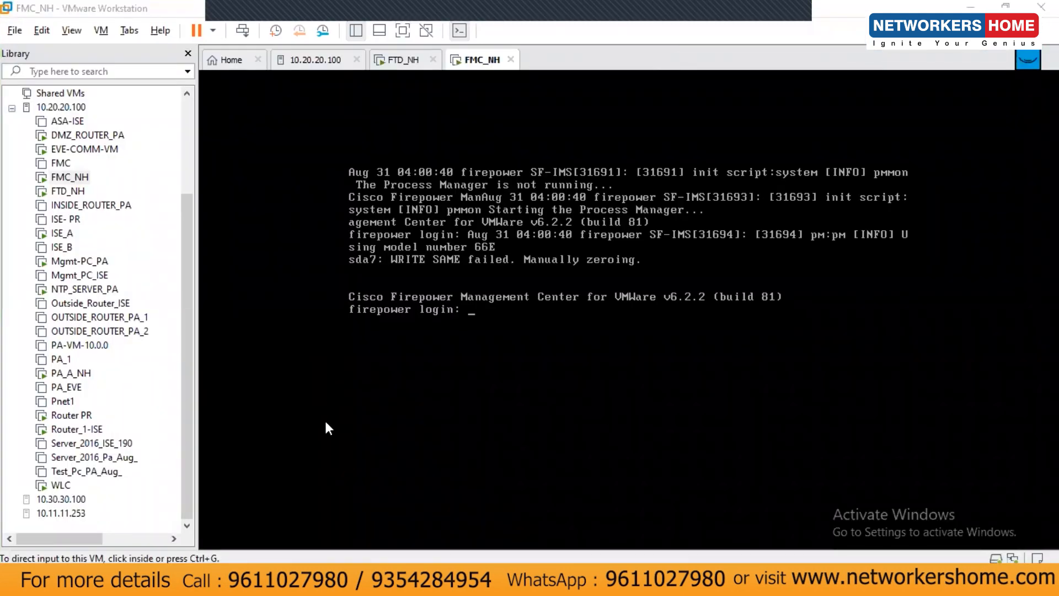
left_click(523, 282)
key("Return")
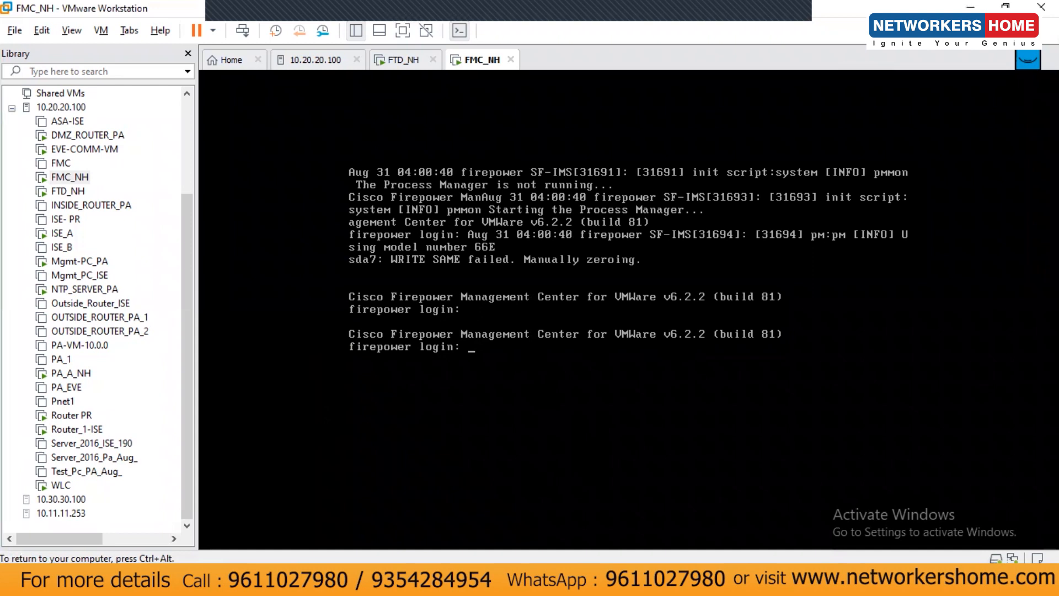
type("admin")
key("Return")
key("Return")
key("Return")
key("Return")
key("Return")
key("Return")
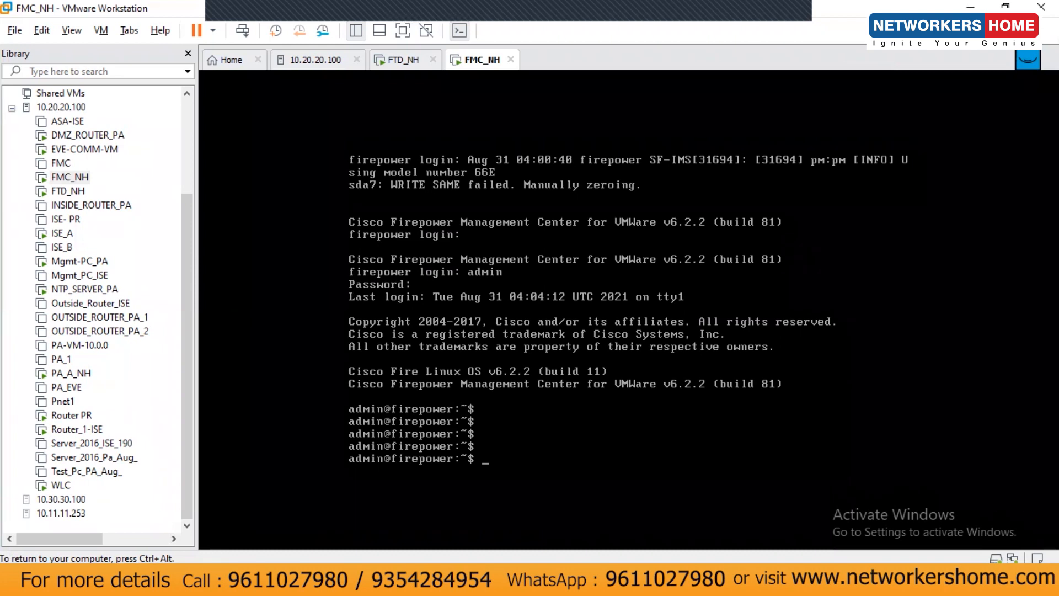
Become root with sudo su and start configure-network
key("Return")
key("Return")
key("Return")
type("du")
key("BackSpace")
key("BackSpace")
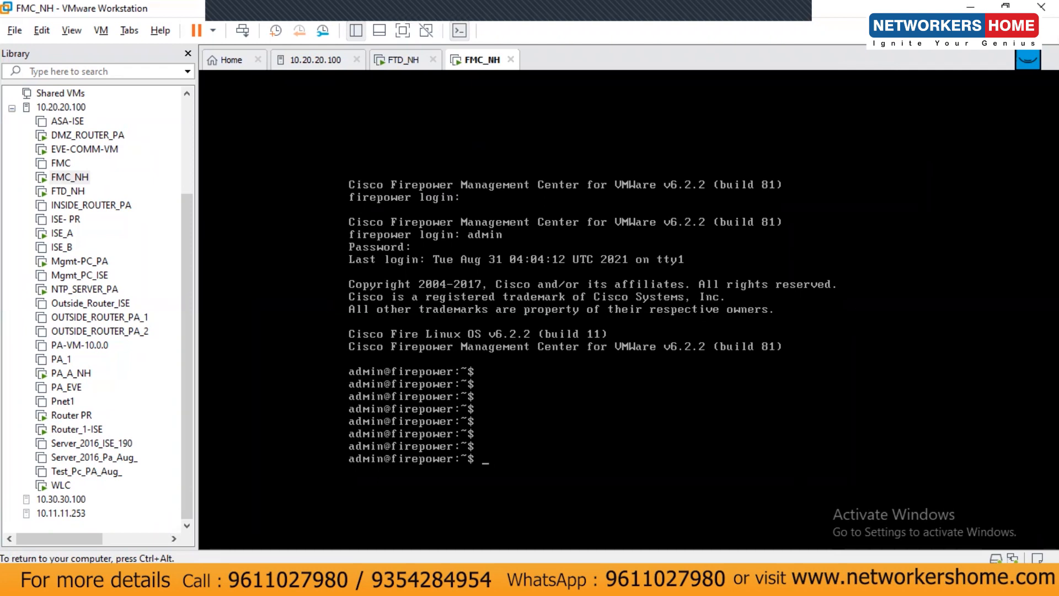
type("sudo su")
key("Return")
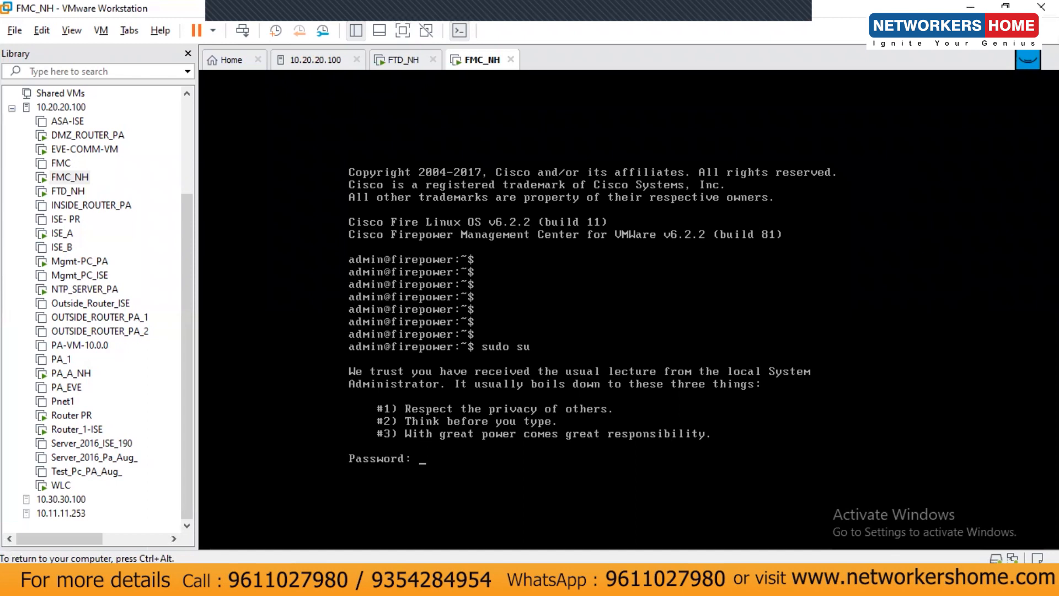
key("Return")
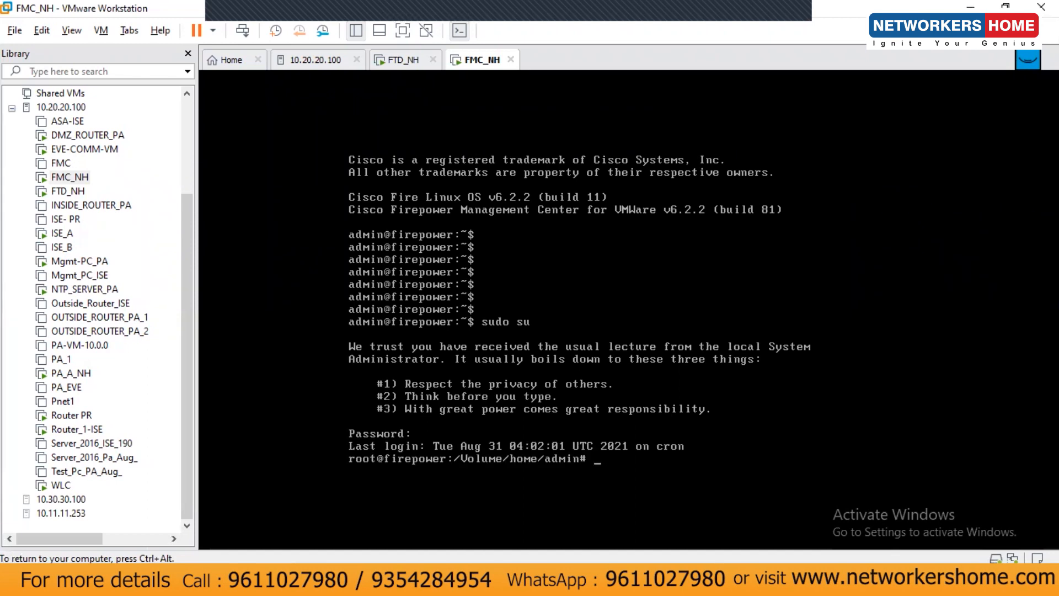
key("Return")
key("Return")
key("Return")
key("Return")
key("Return")
key("Return")
key("Return")
key("Return")
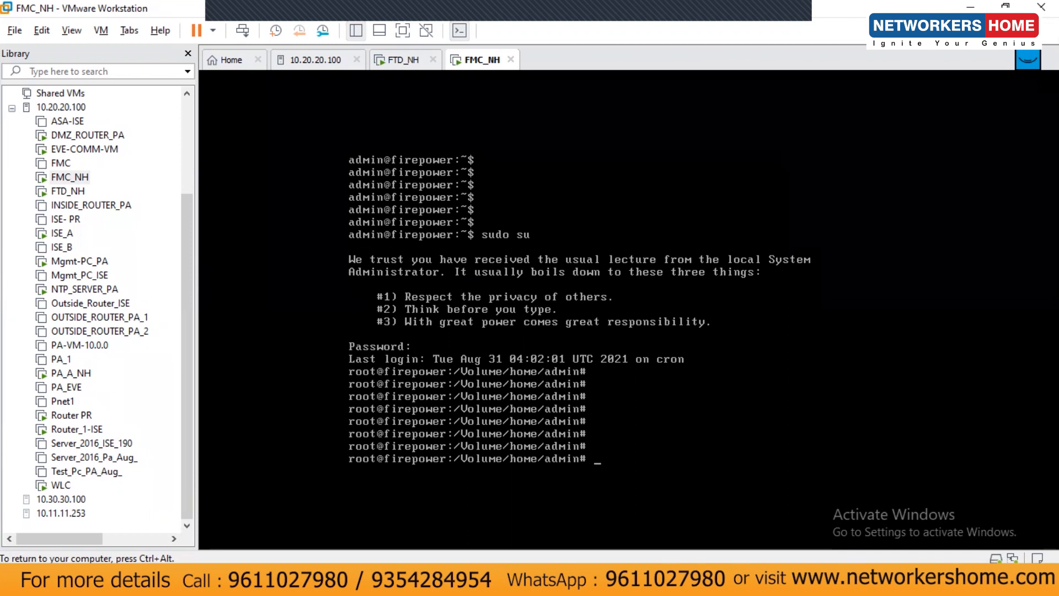
type("con")
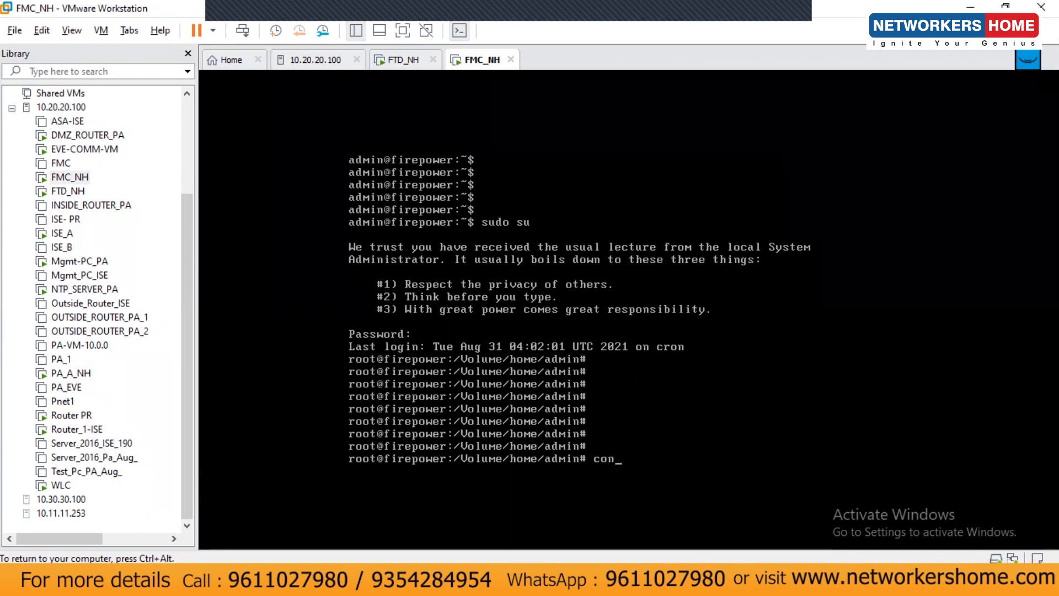
type("figure-network")
key("Return")
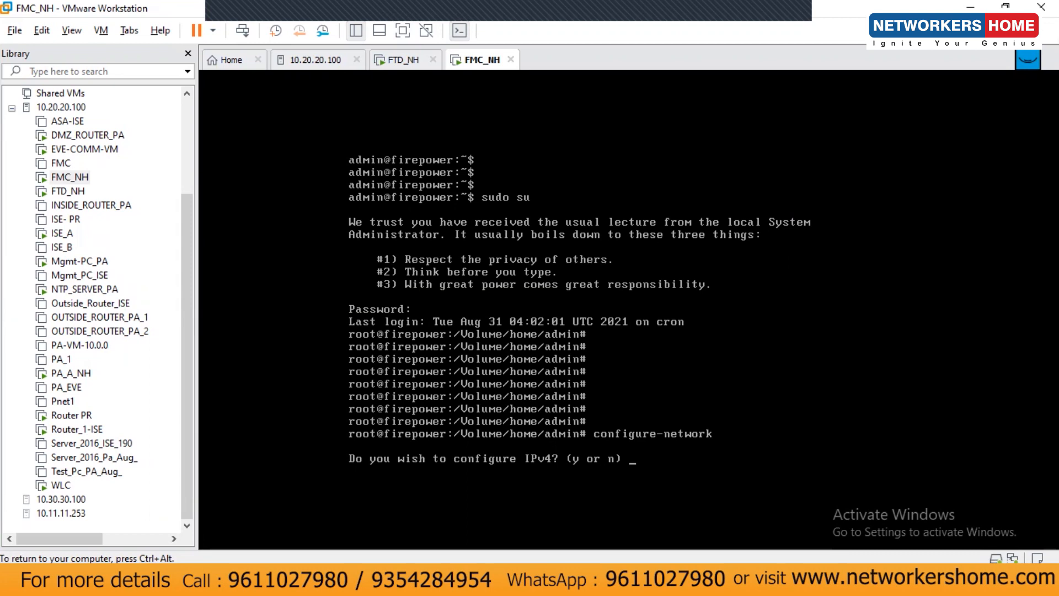
Agree to configure IPv4 and set the management IP to 10.20.20.12
type("y")
key("Return")
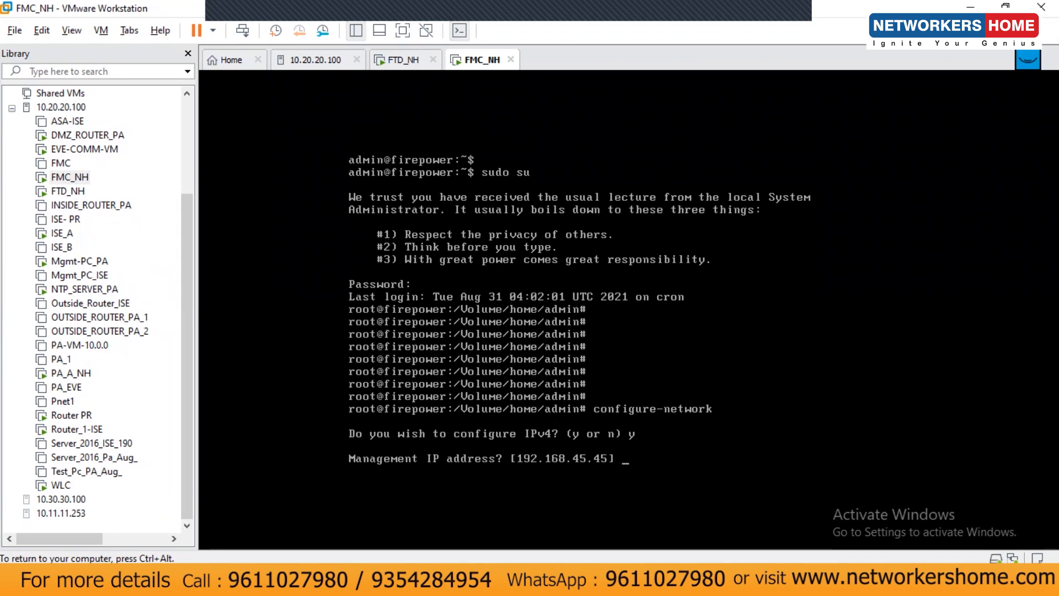
key("ctrl+alt")
key("alt+Tab")
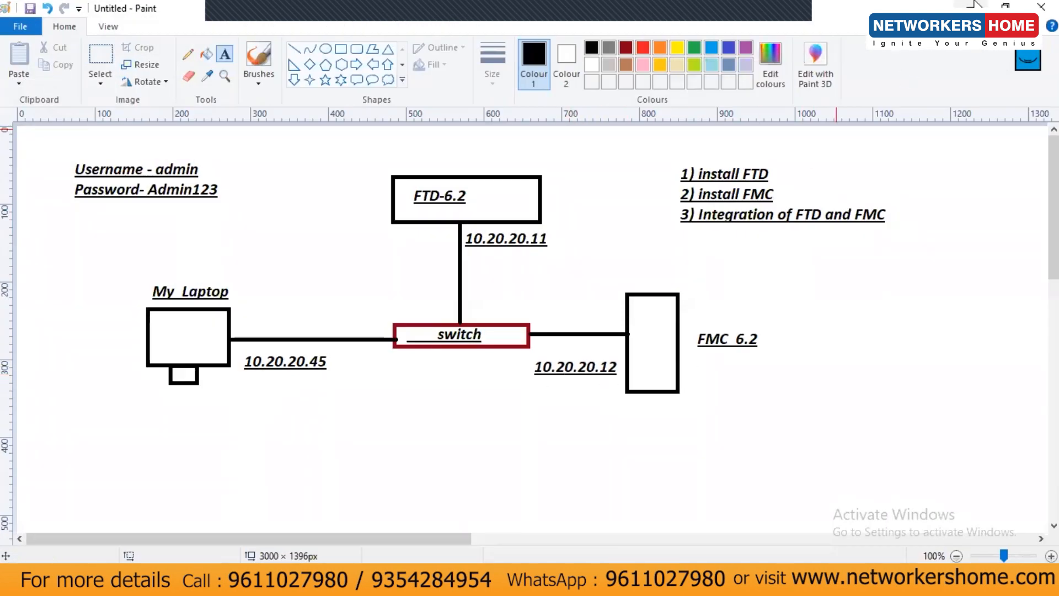
key("alt+Tab")
left_click(602, 466)
type("10.20.20.12")
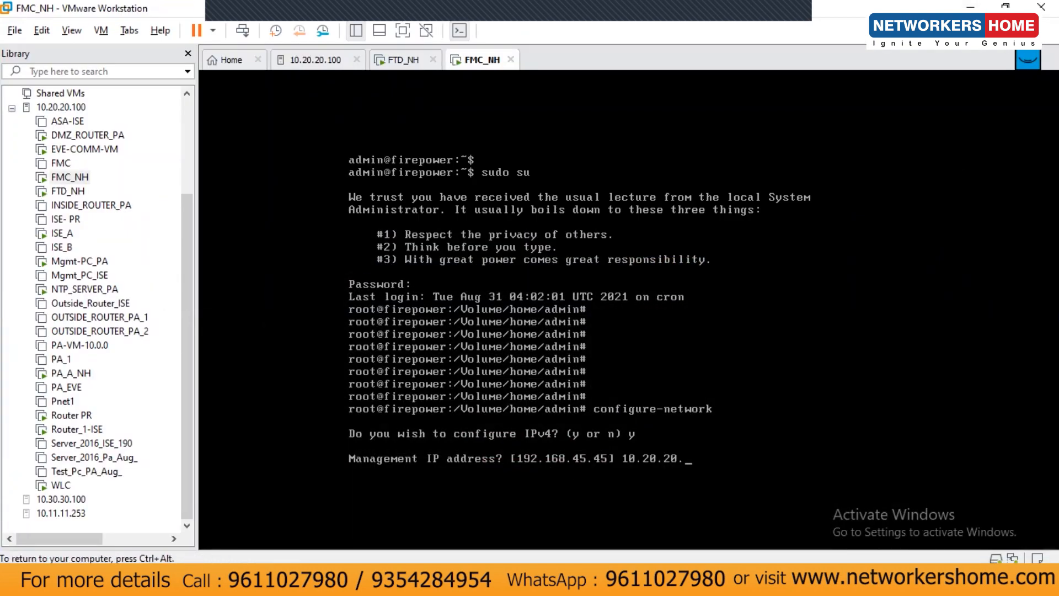
key("Return")
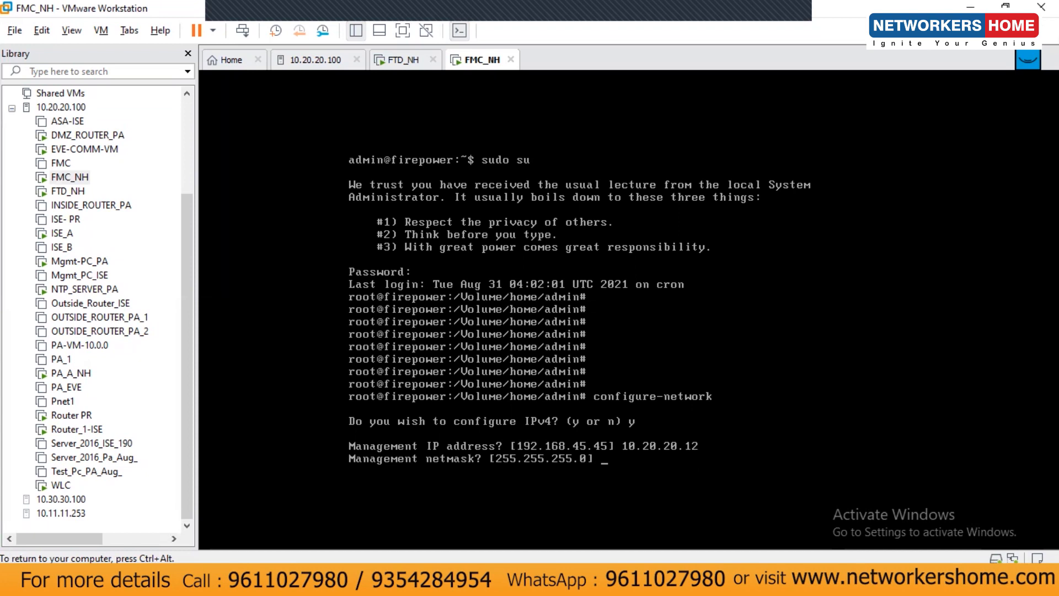
Set netmask 255.255.255.0 and gateway 10.20.20.15, confirm, and decline IPv6
type("255.255.255.0")
key("Return")
type("10.20.")
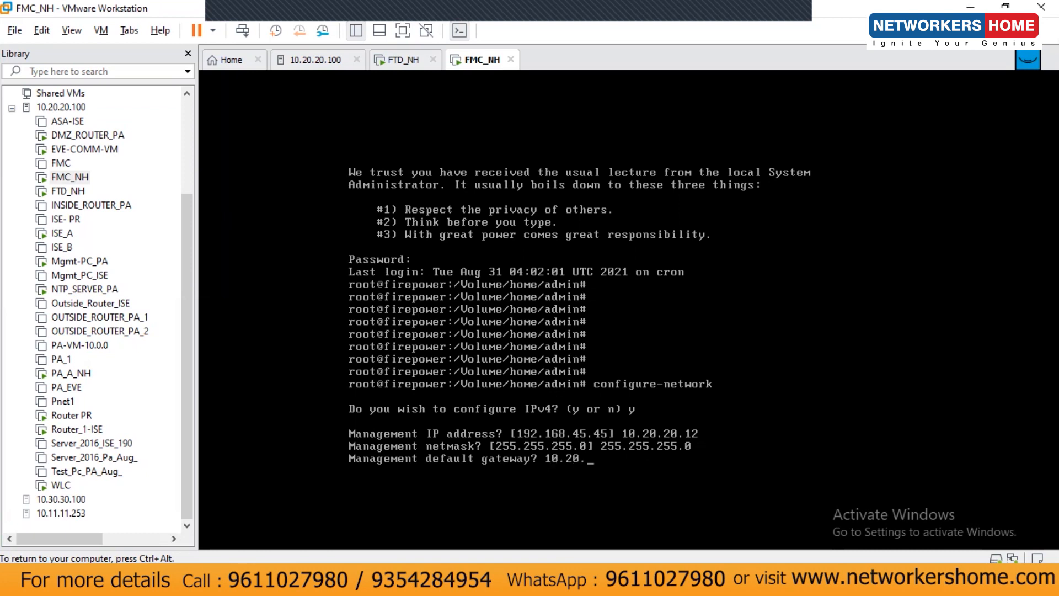
type("20.15")
key("Return")
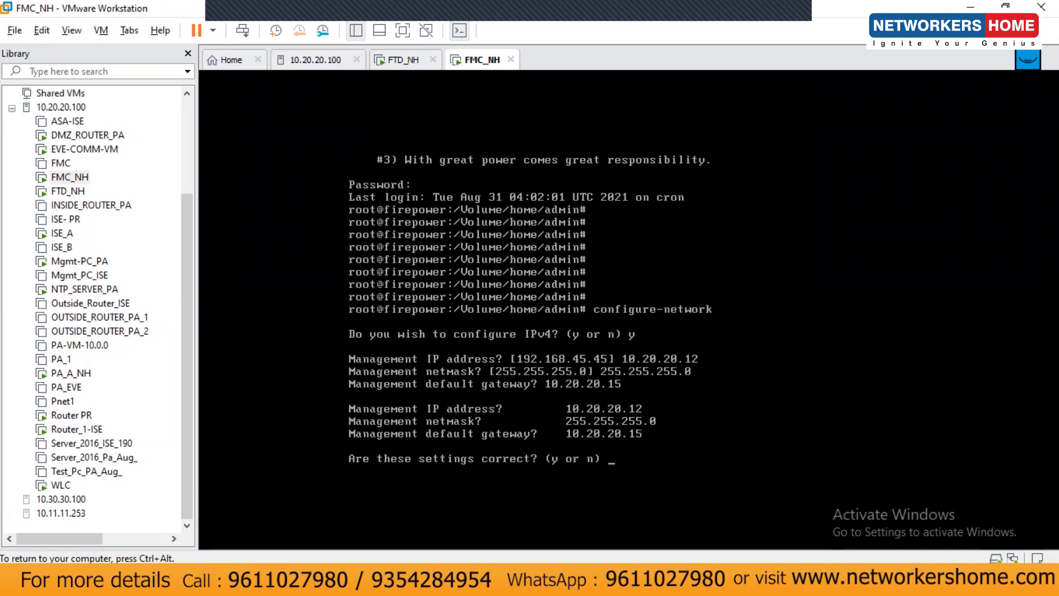
type("y")
key("Return")
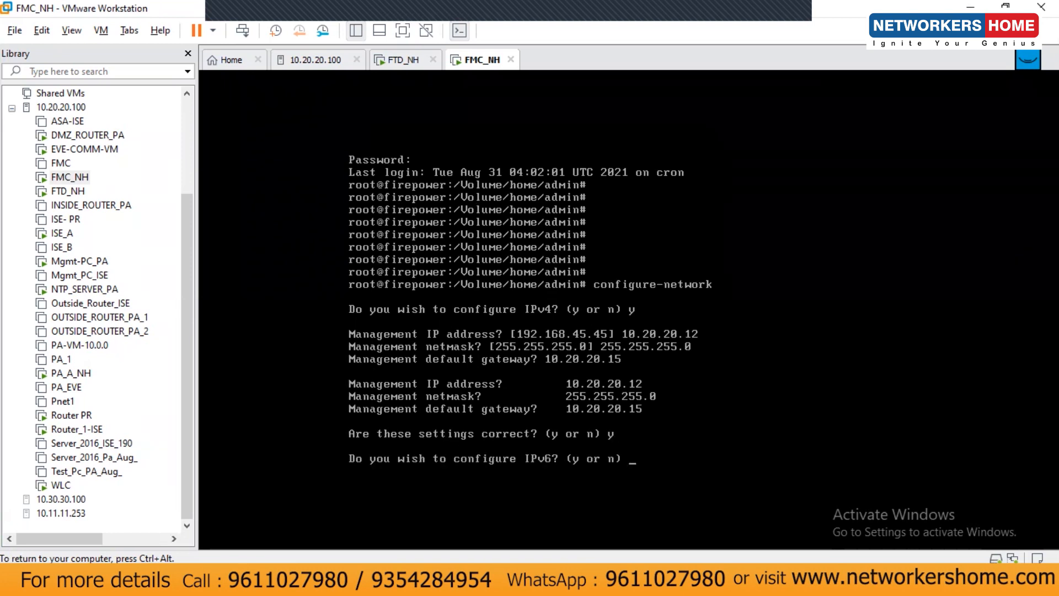
type("n")
key("Return")
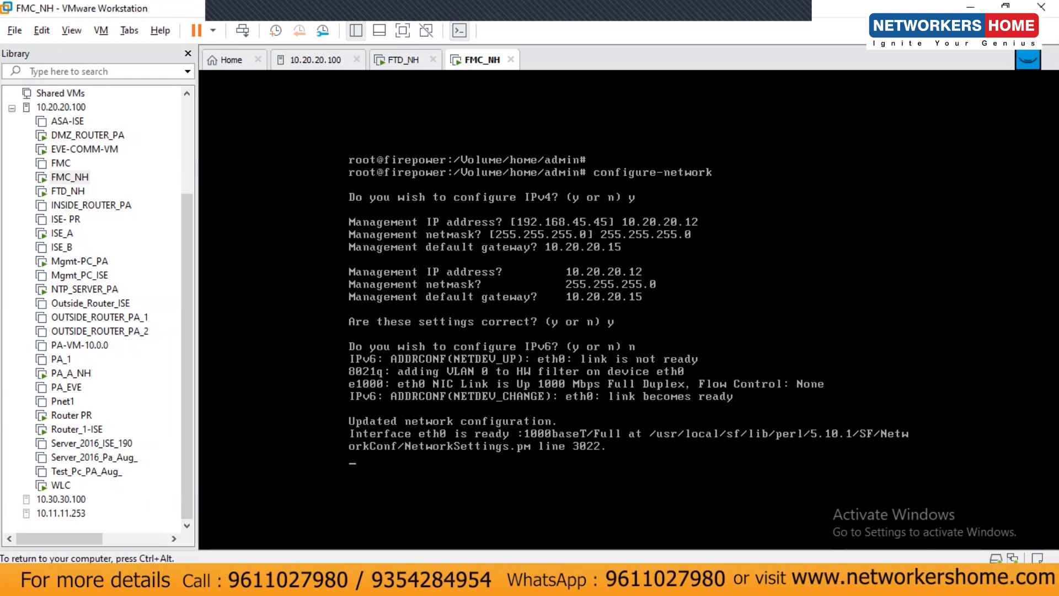
Leave the FMC console and bring the laptop's Command Prompt forward
key("ctrl+alt")
left_click(574, 446)
key("Return")
key("ctrl+alt")
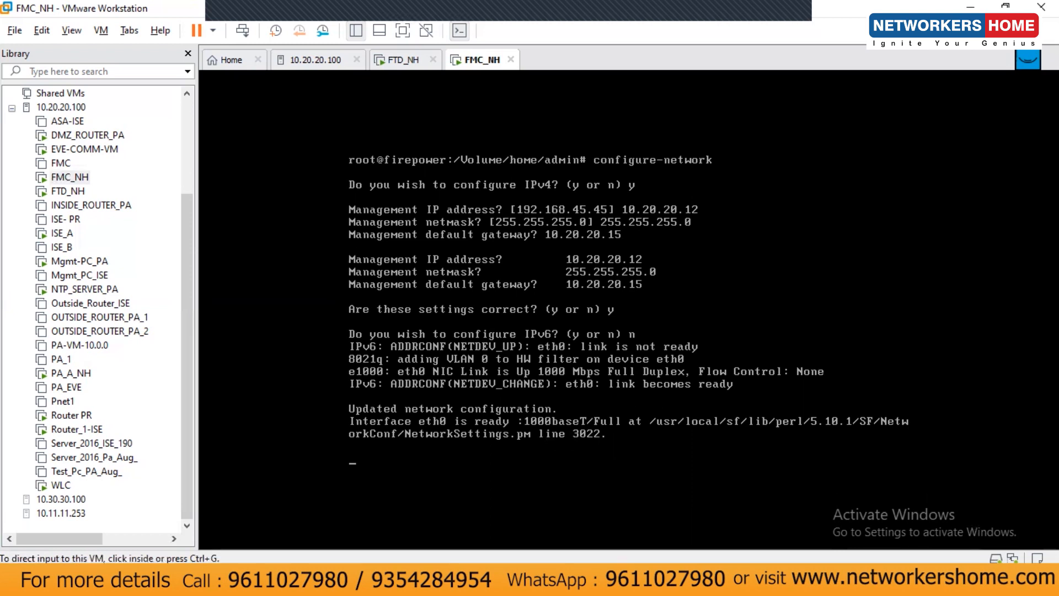
key("alt+Tab")
left_click(377, 353)
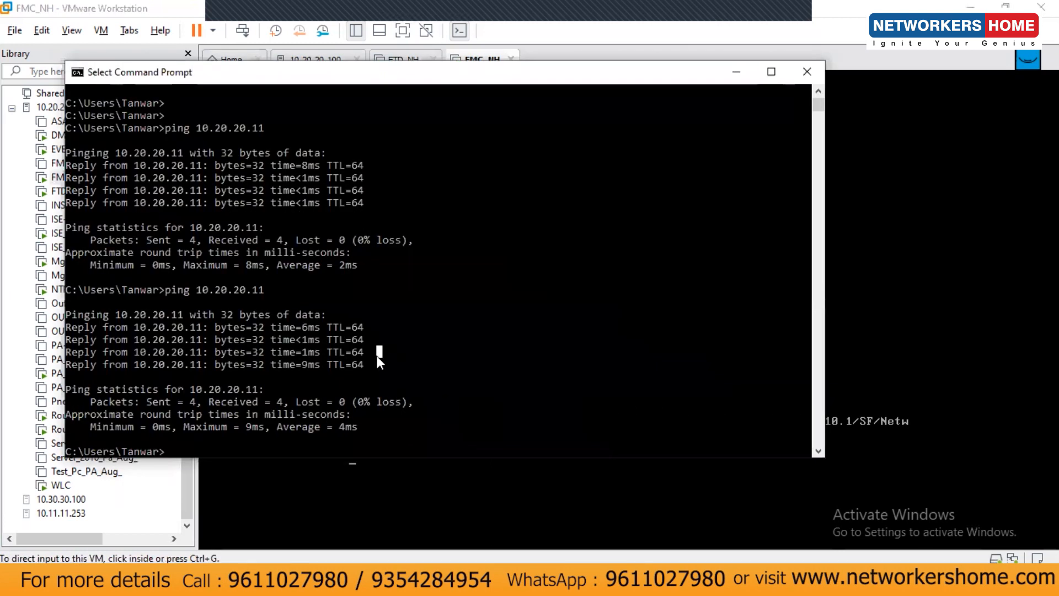
Ping the FMC at 10.20.20.12 from Command Prompt
key("Up")
key("BackSpace")
type("2")
key("Return")
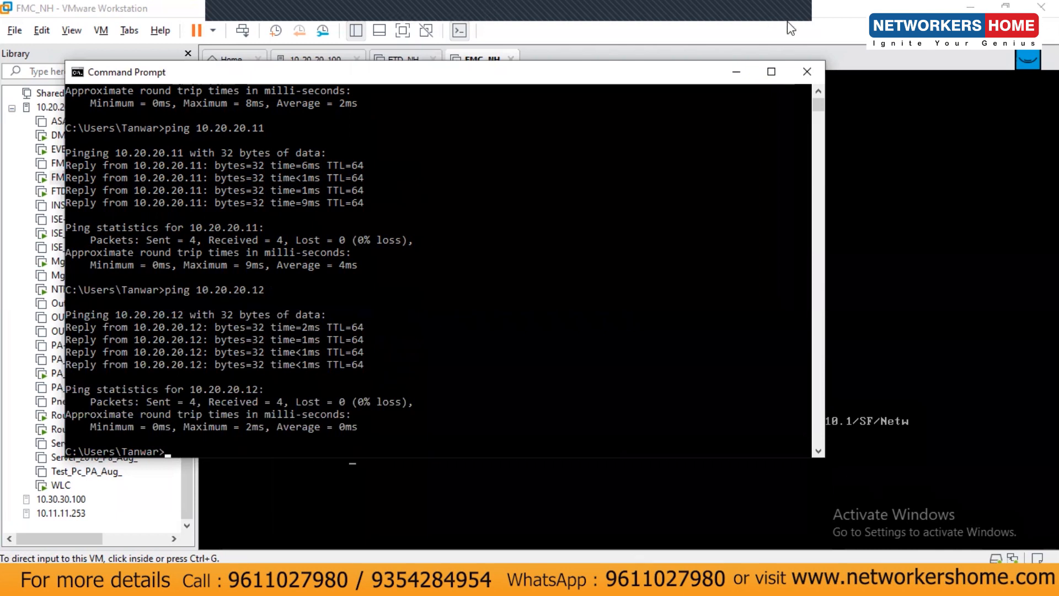
Bring up the FTD_NH console, then switch to Google Chrome
left_click(737, 72)
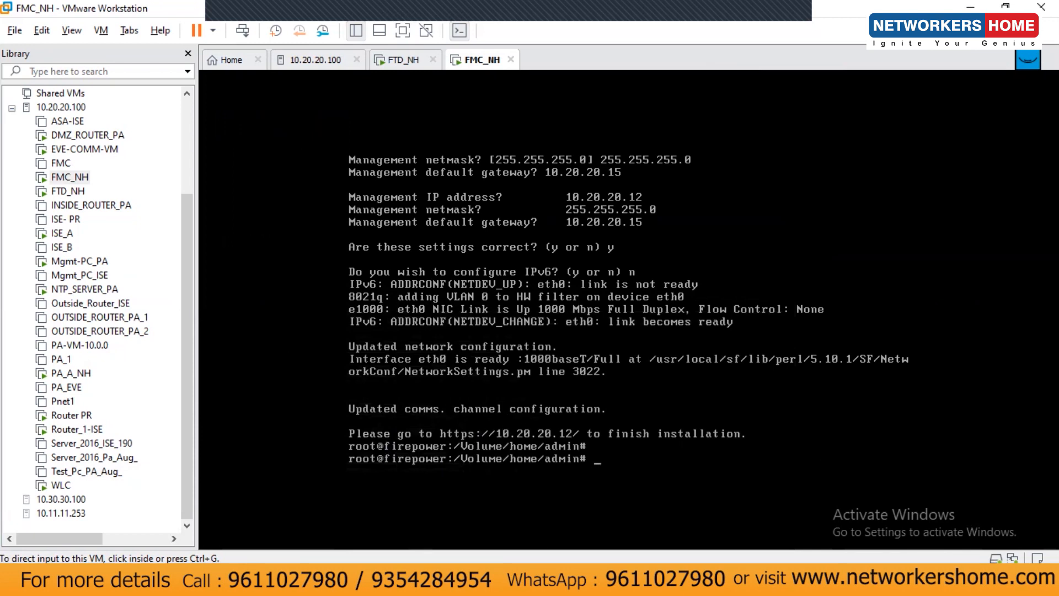
left_click(395, 65)
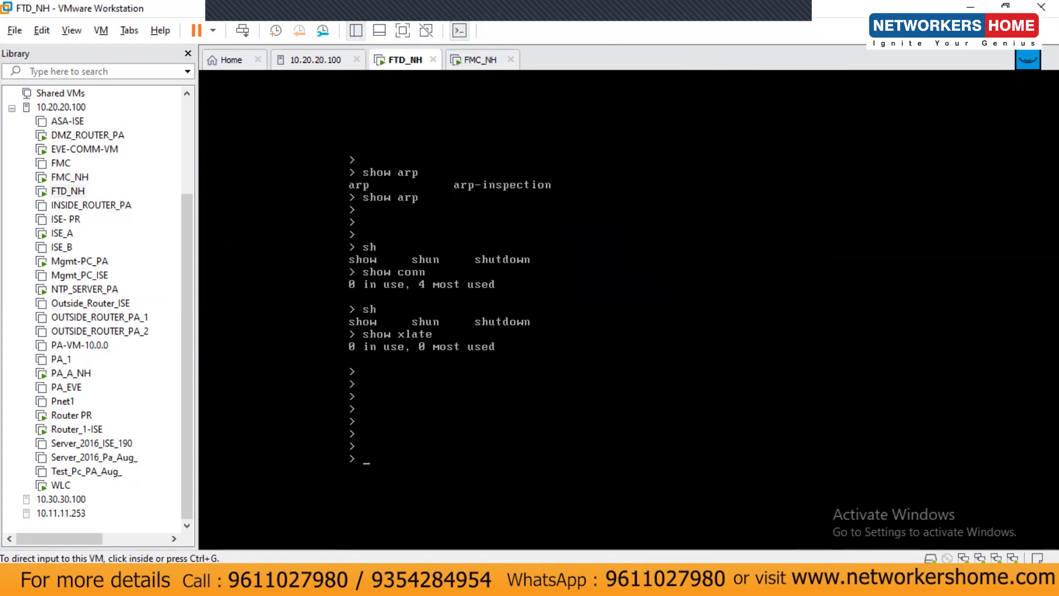
key("alt+Tab")
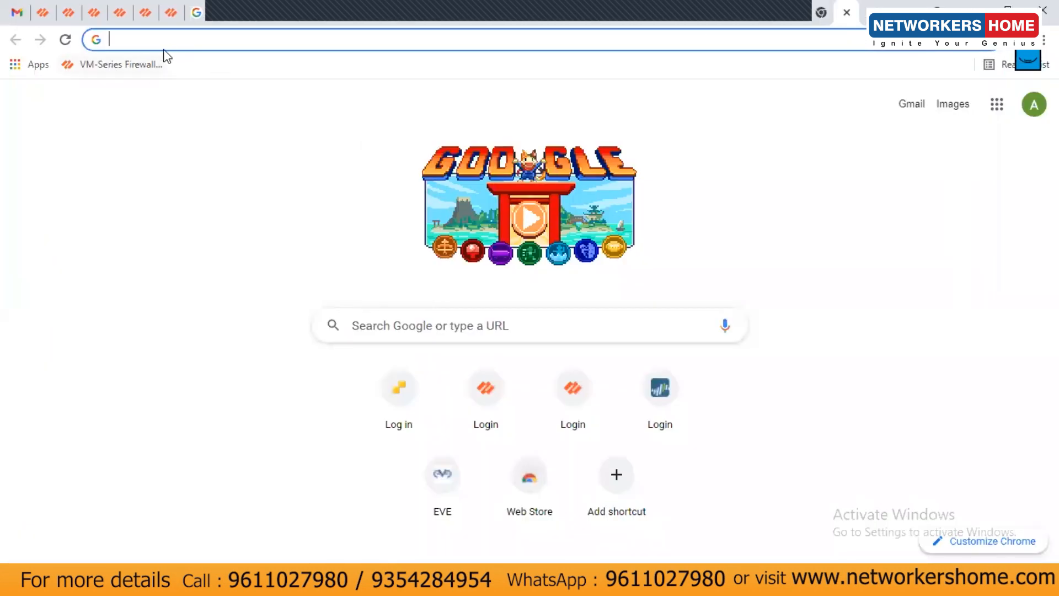
type("ht")
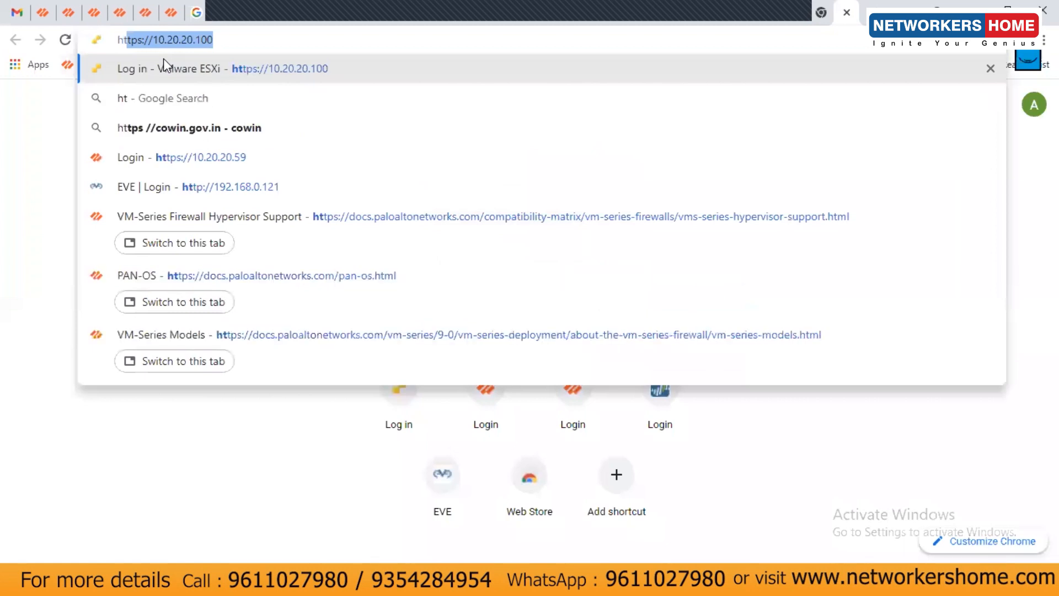
type("tps://1")
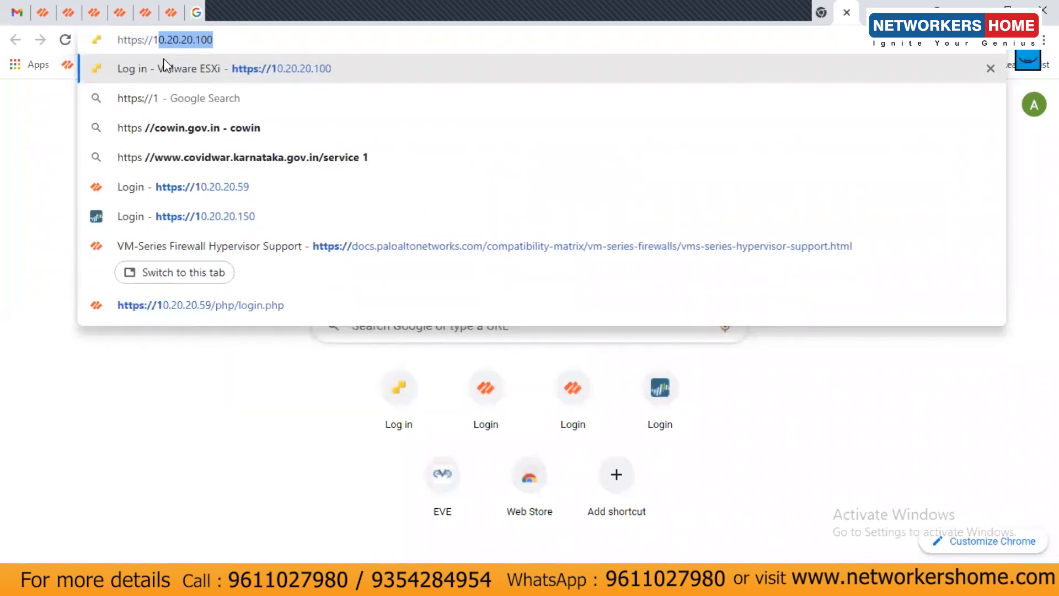
type("0.20.20.12")
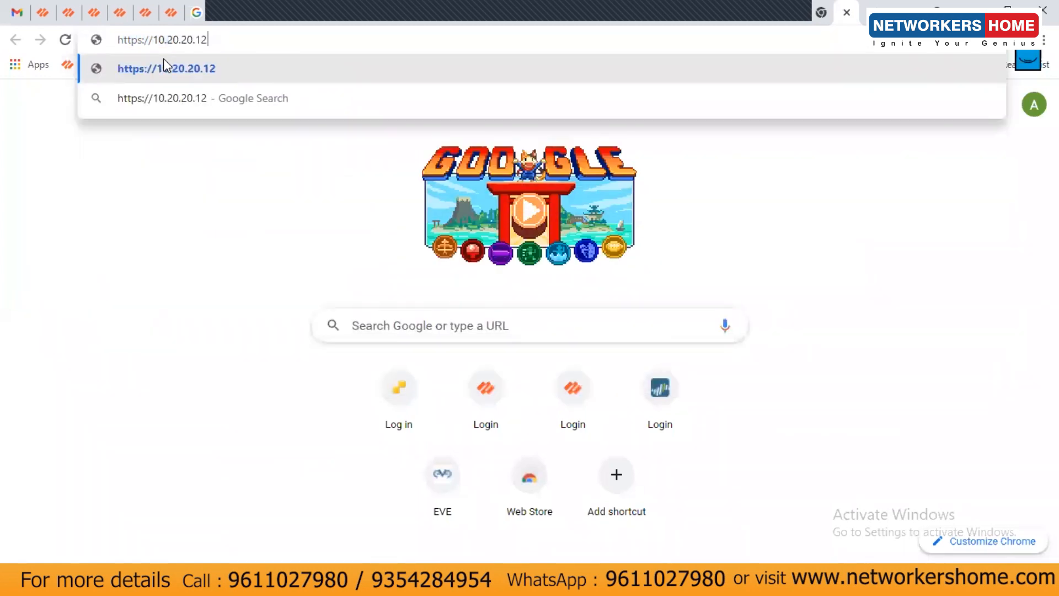
key("Return")
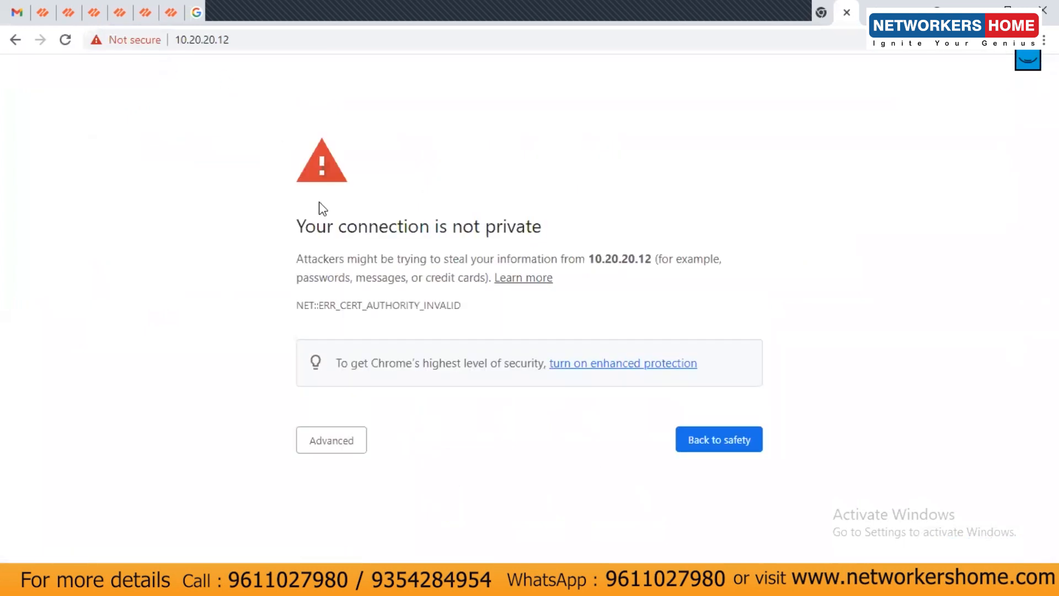
left_click(358, 436)
scroll(373, 537, "down", 1)
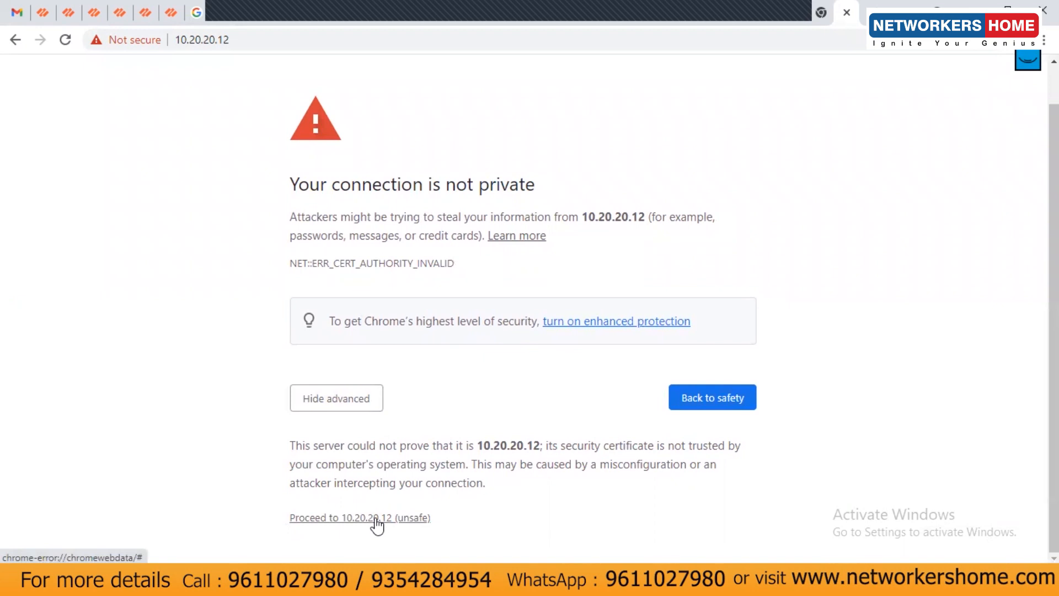
left_click(399, 517)
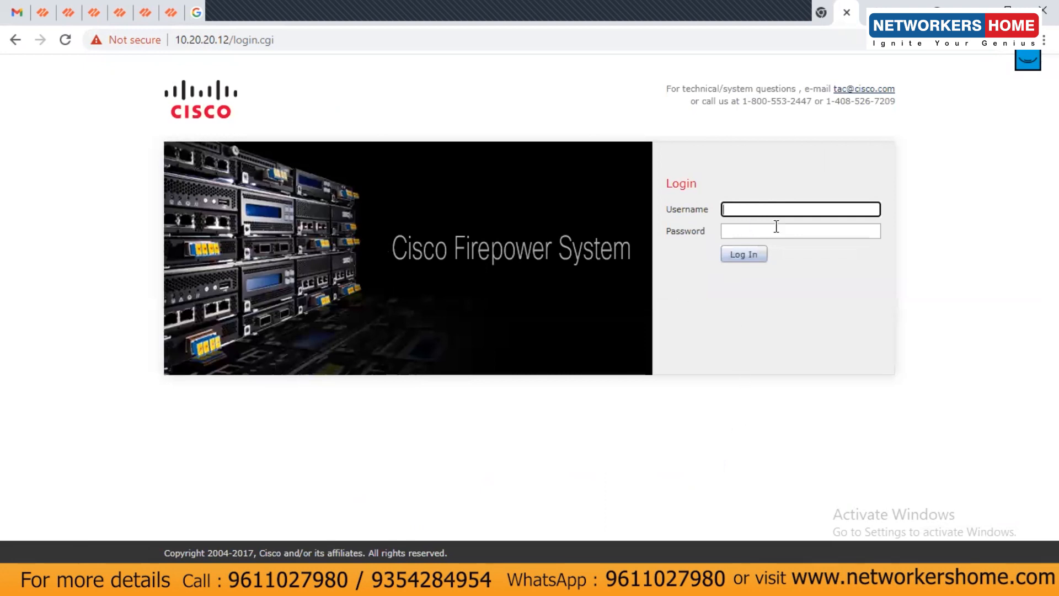
Sign in to the management center as admin with the account password
type("admin")
key("Tab")
type("••••")
key("BackSpace")
key("BackSpace")
type("Admin123")
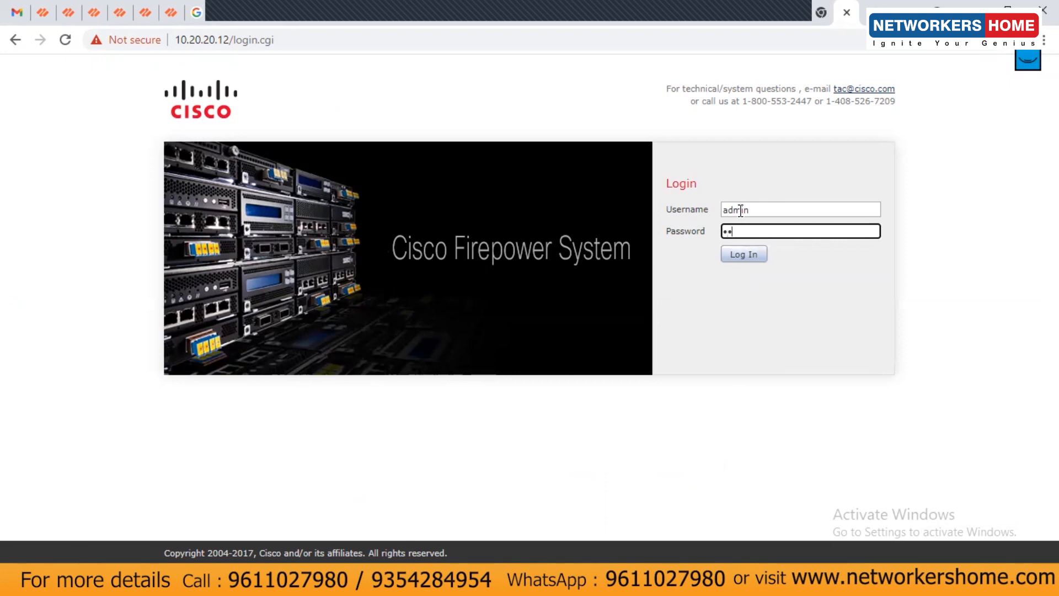
key("Return")
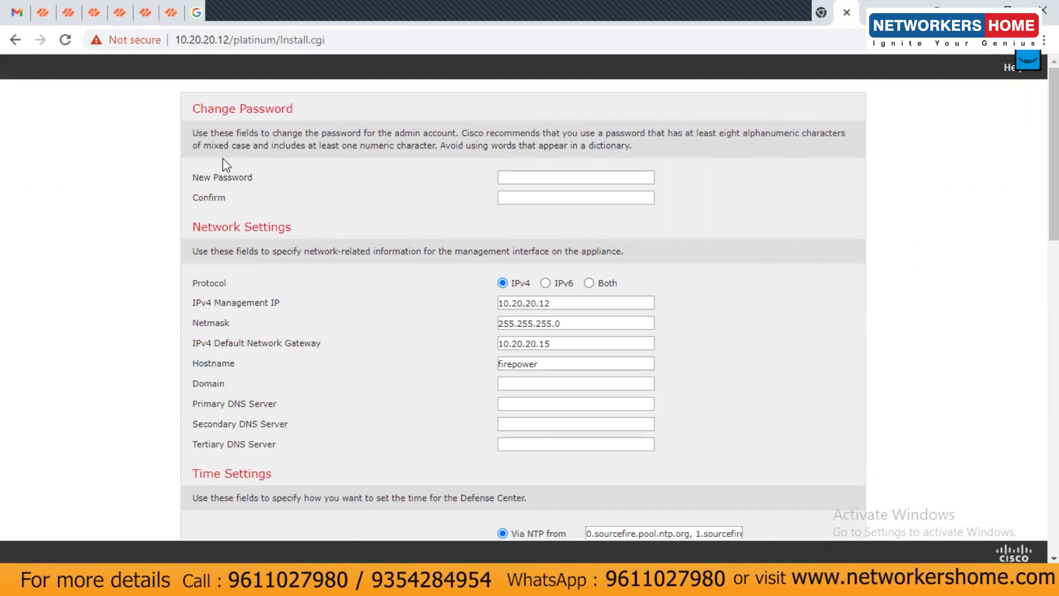
Enter and confirm a new admin password, keeping the prefilled IP, netmask and gateway
left_click_drag(197, 177, 257, 182)
left_click(565, 176)
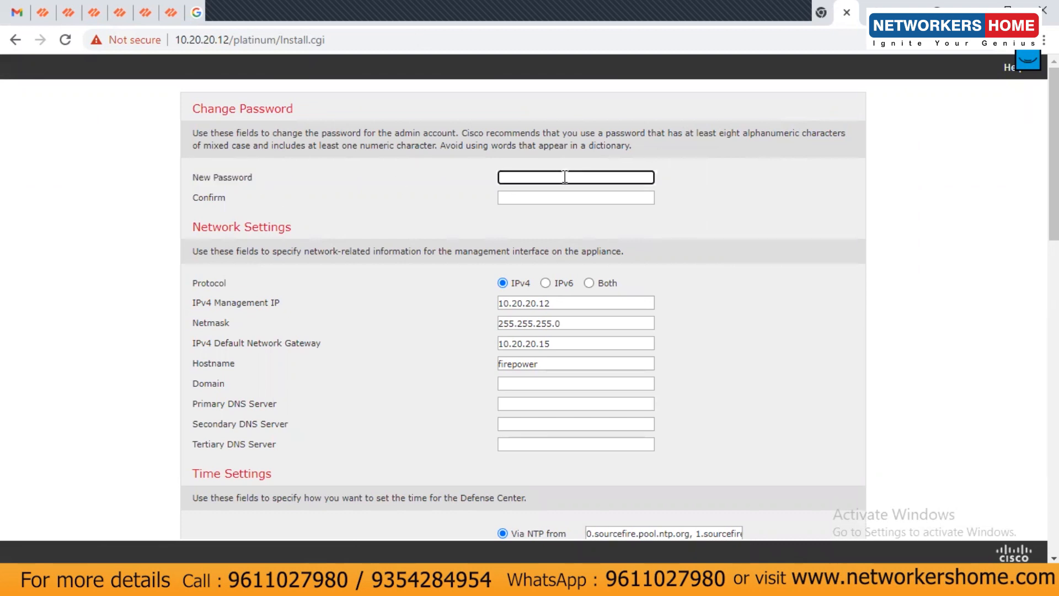
type("Cisco@123")
key("Tab")
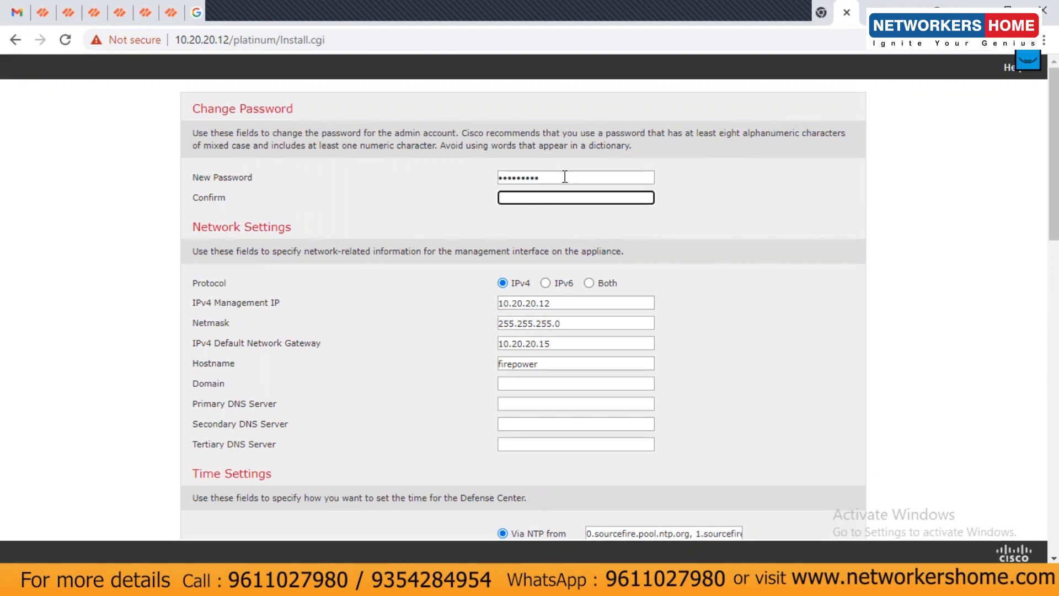
type("Cisco@123")
scroll(319, 356, "down", 1)
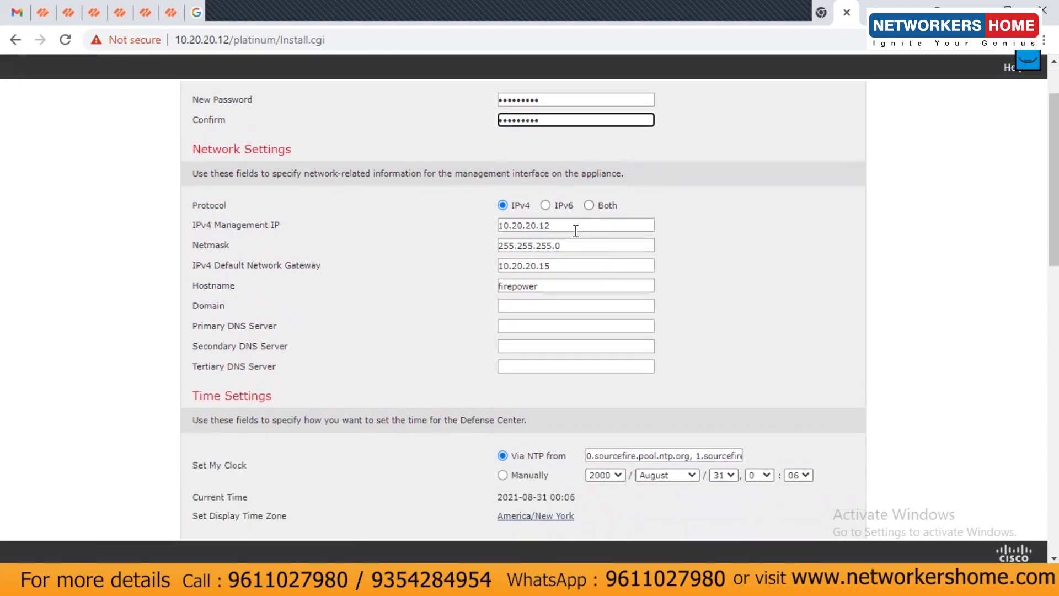
key("Tab")
key("Tab")
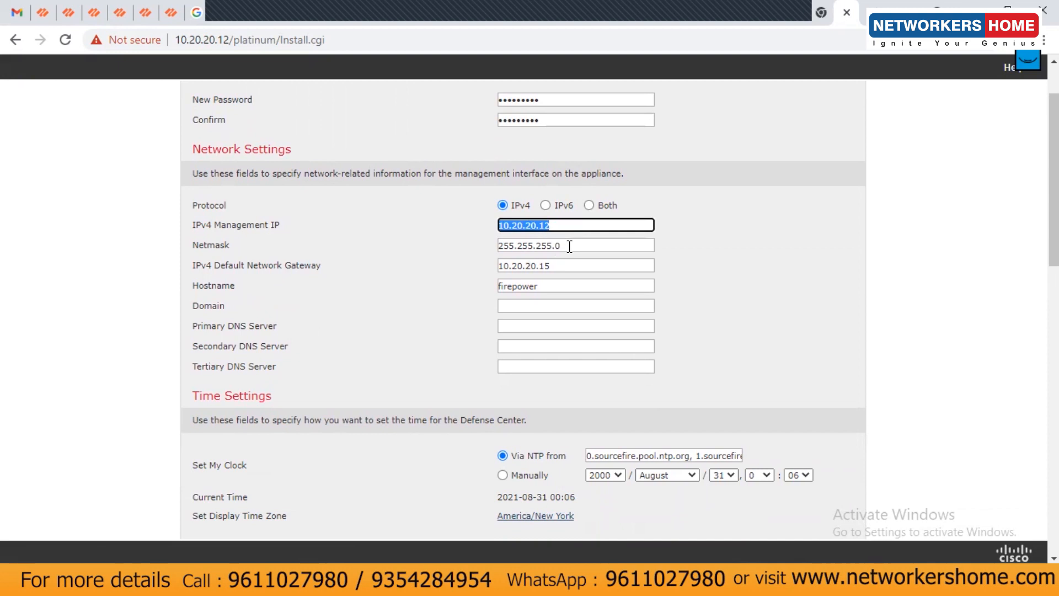
key("Tab")
key("Tab")
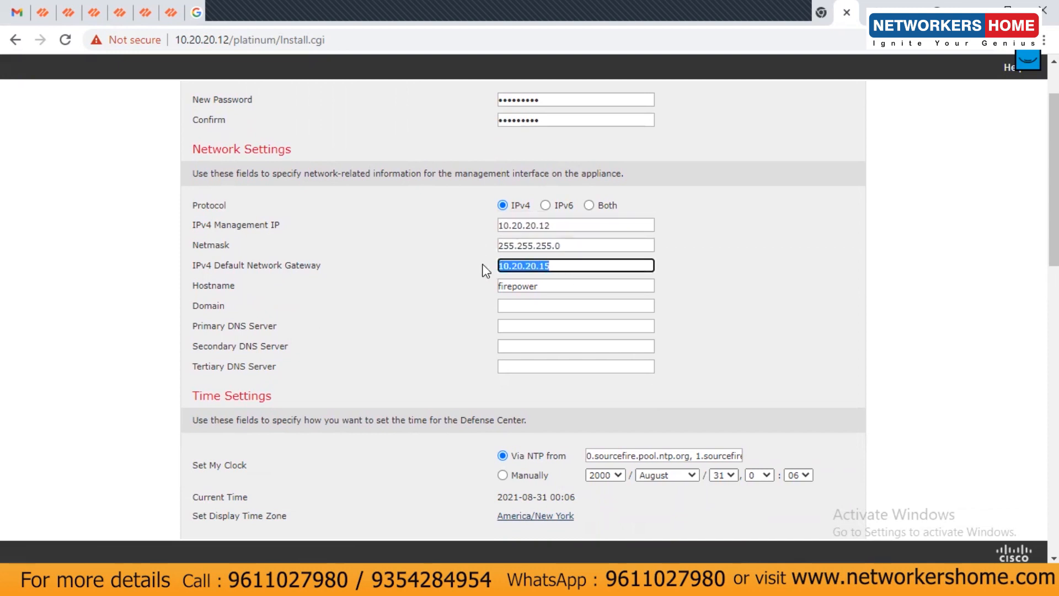
key("Tab")
Enter domain cisco.com and primary DNS 10.20.10.190, and set the clock manually
left_click(526, 306)
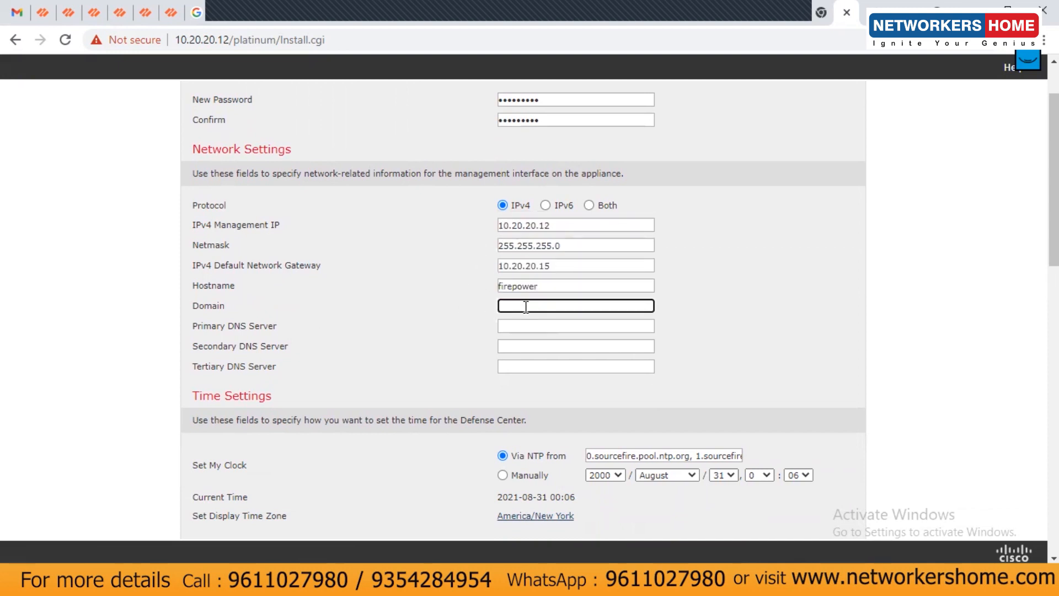
type("cisco.com")
left_click(527, 328)
type("10.20.10.190")
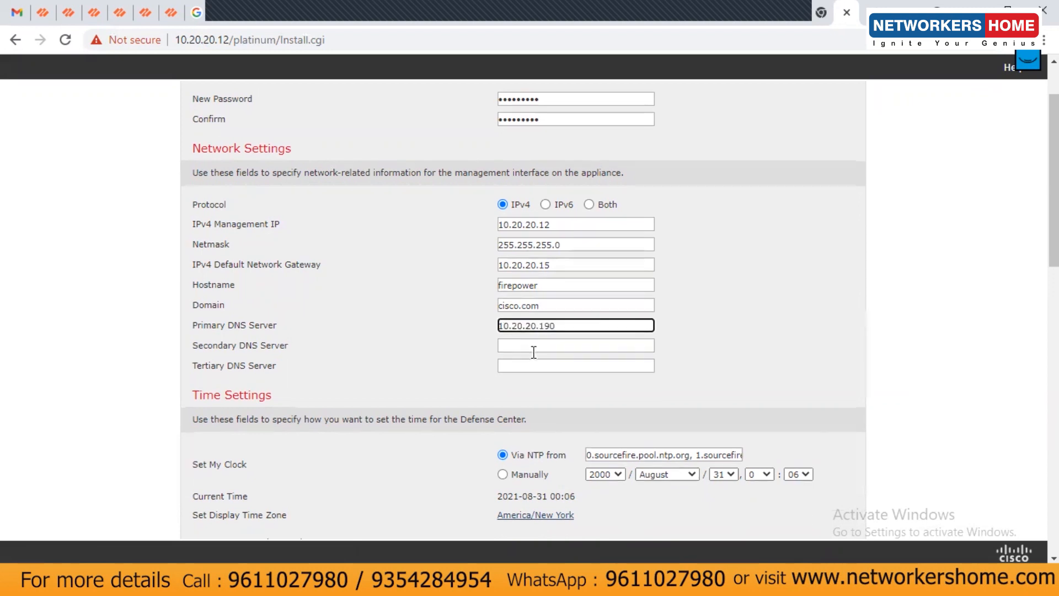
scroll(533, 352, "down", 3)
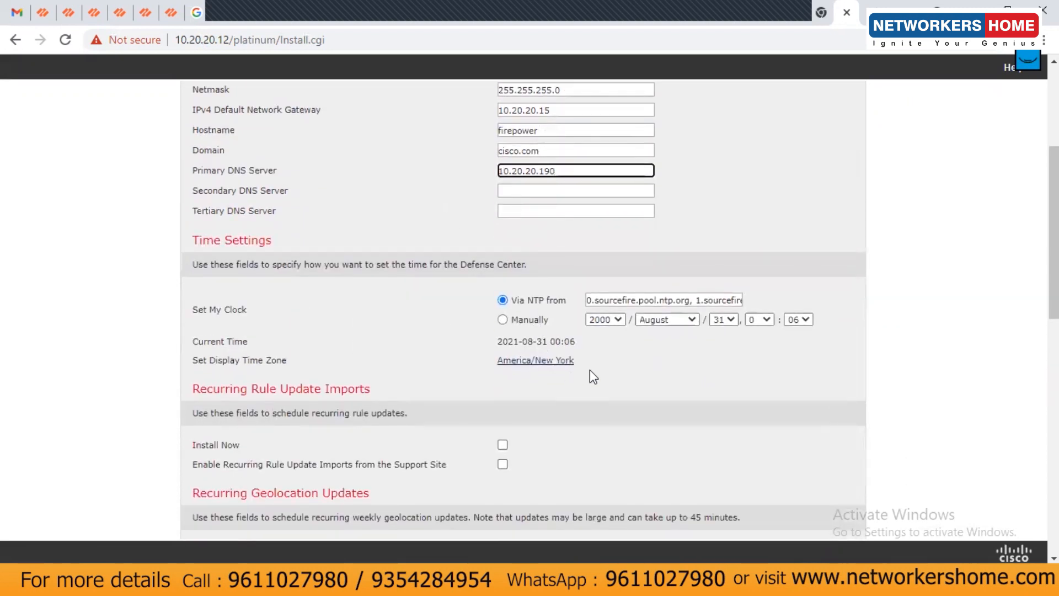
left_click(529, 321)
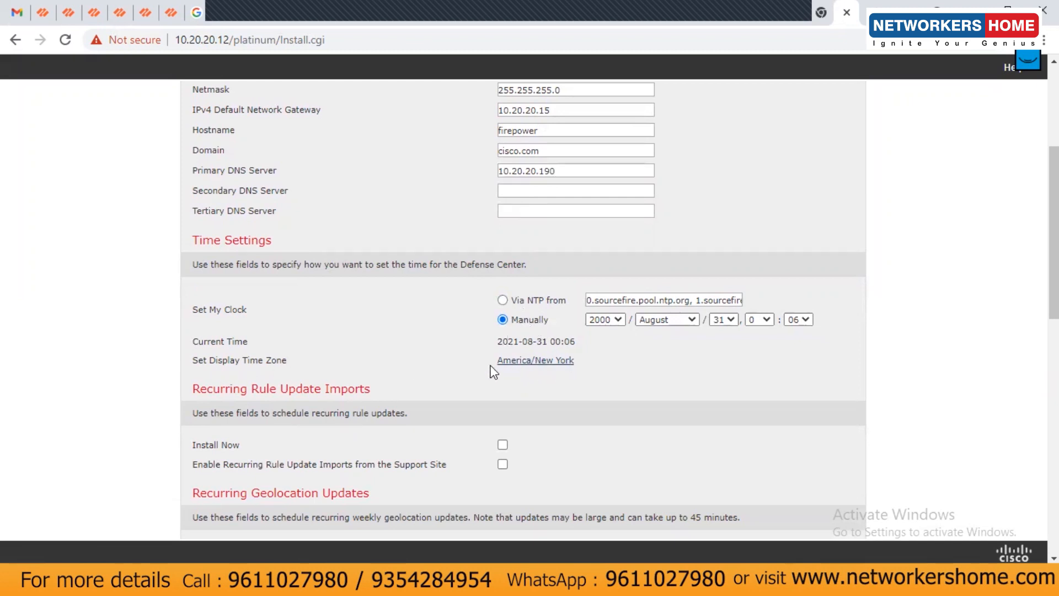
left_click(540, 362)
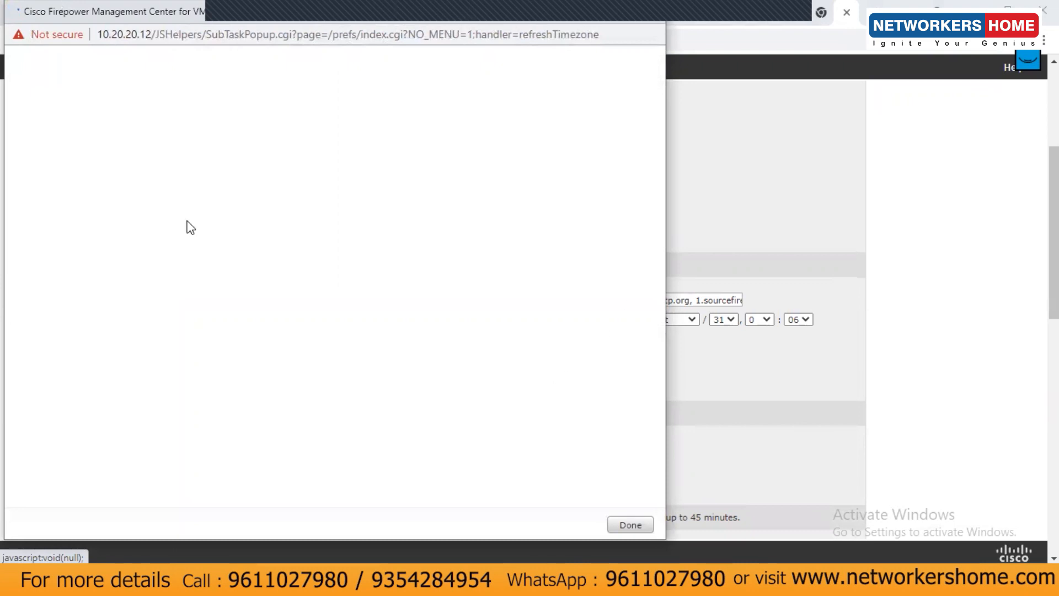
Choose Asia/Kolkata as the display time zone, save it and close the chooser
left_click_drag(483, 226, 488, 190)
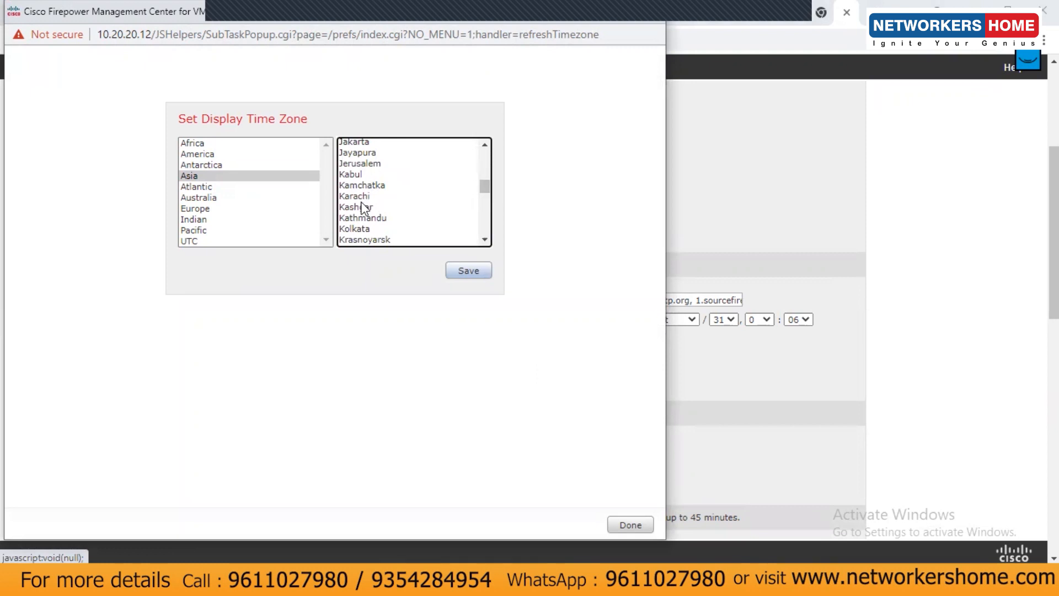
left_click(363, 227)
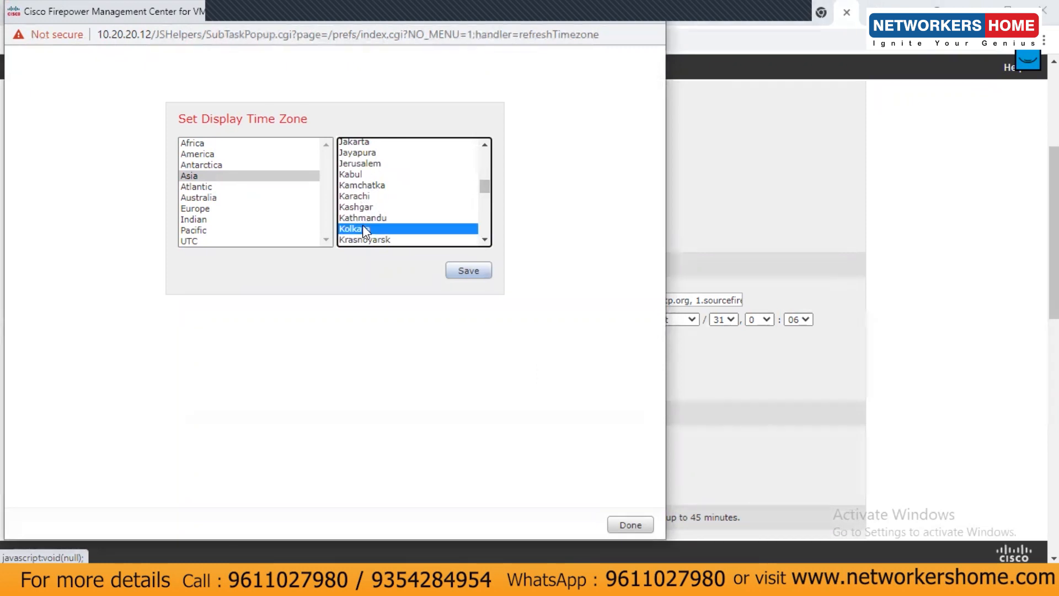
left_click(464, 276)
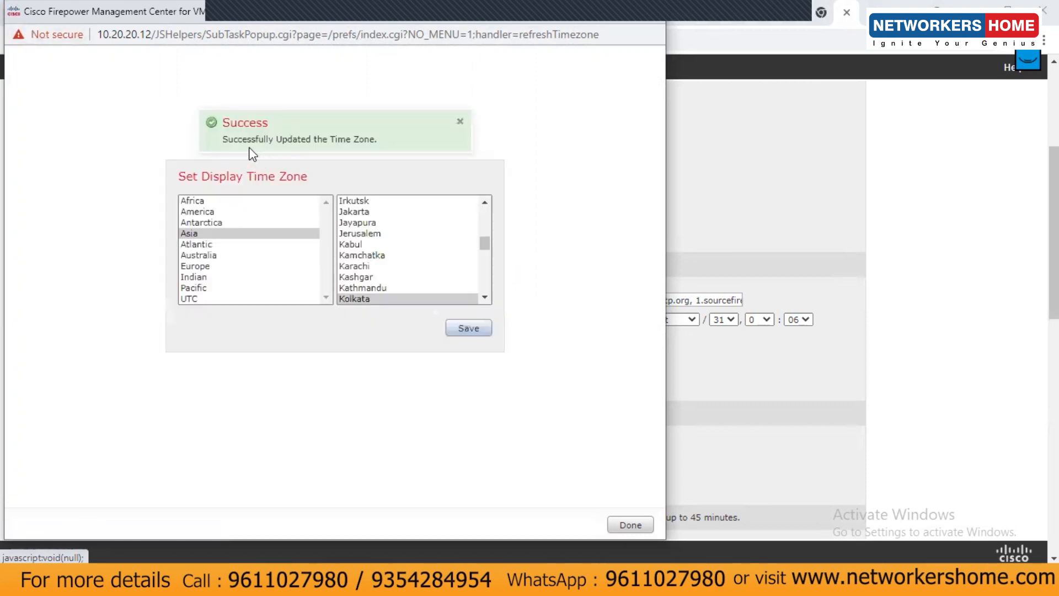
left_click(629, 525)
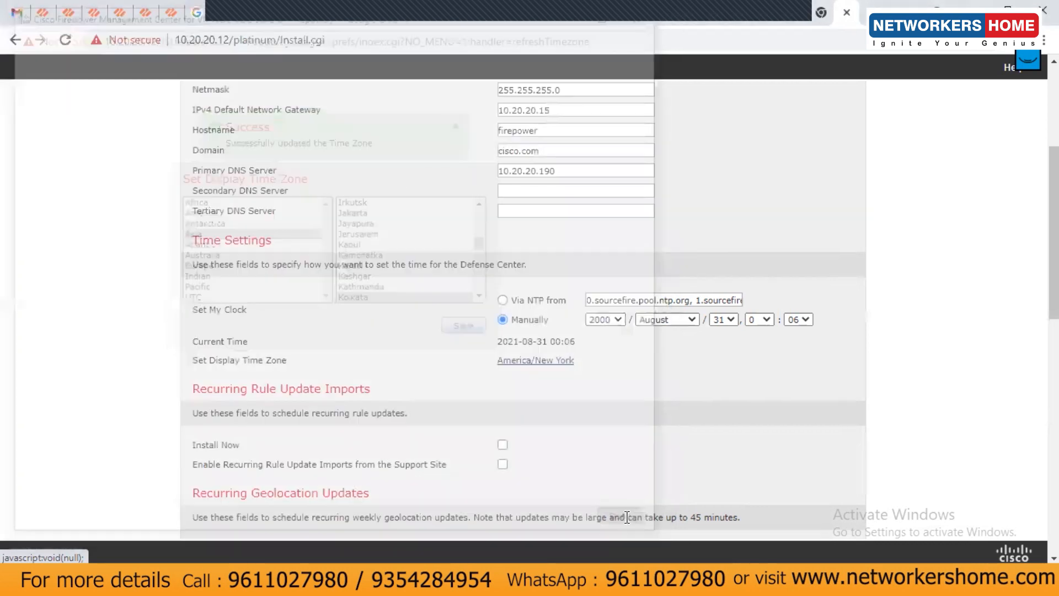
scroll(656, 435, "down", 1)
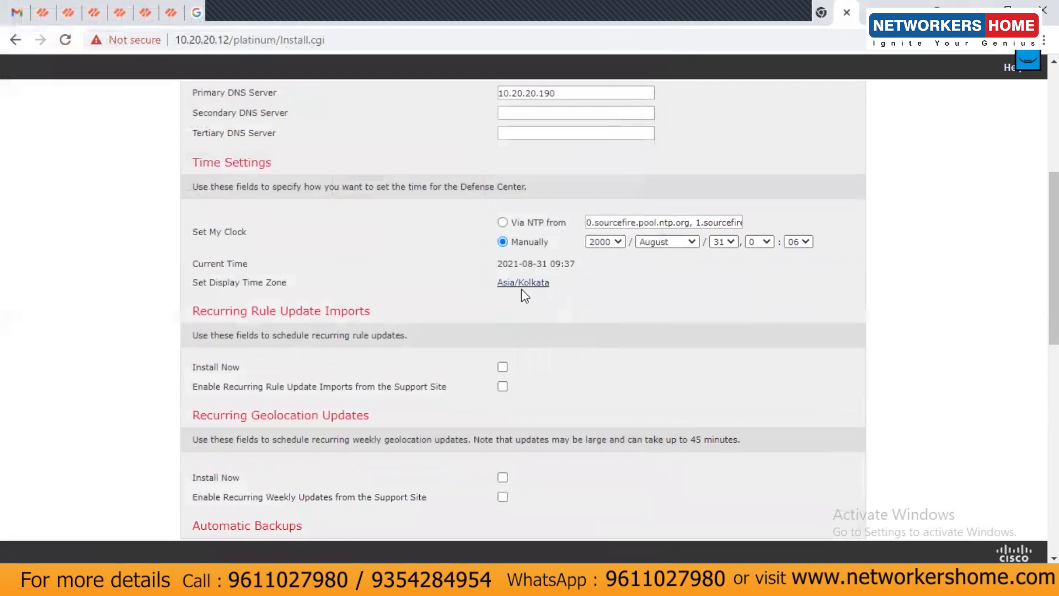
Tick the license agreement box and apply the initial setup
scroll(693, 381, "down", 7)
scroll(704, 379, "down", 6)
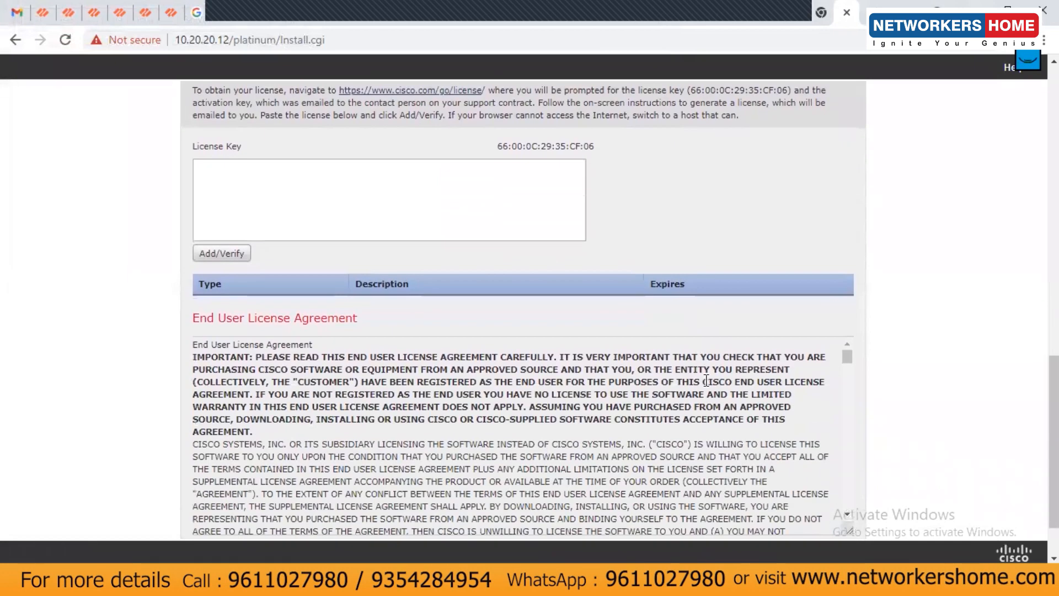
scroll(691, 431, "down", 15)
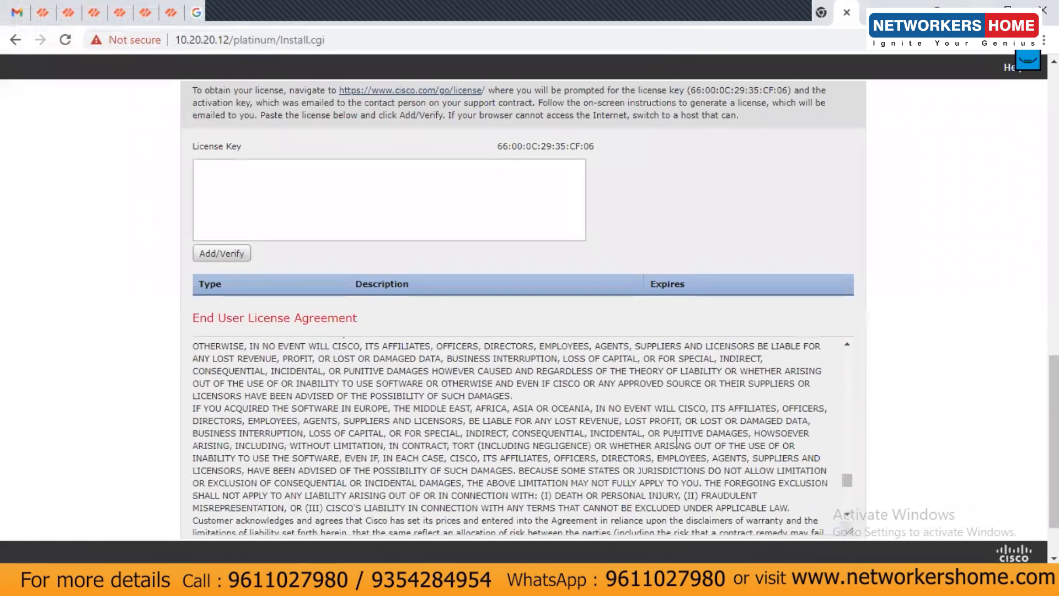
scroll(677, 449, "down", 1)
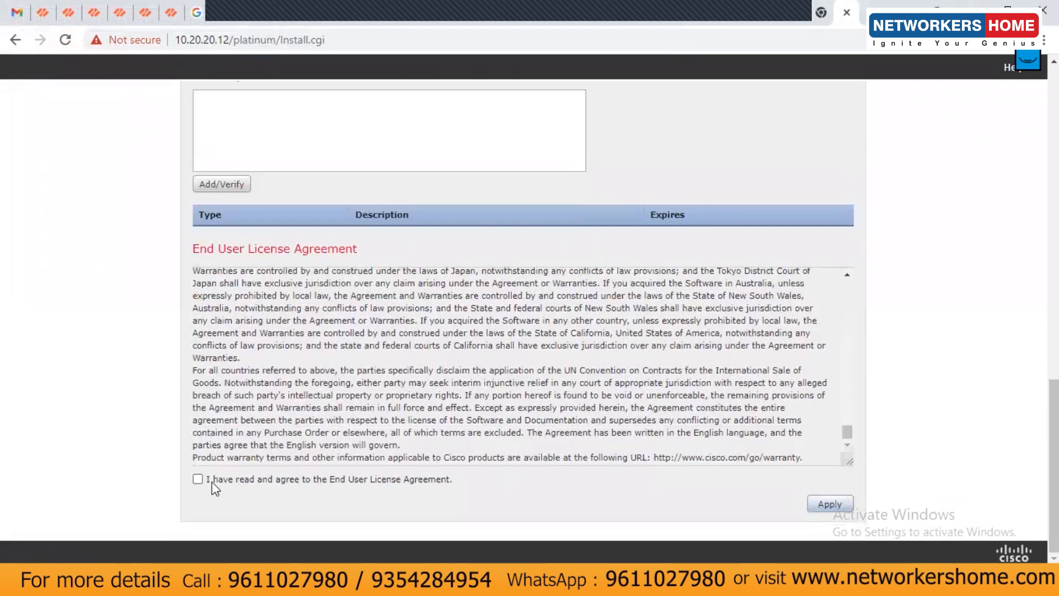
left_click(198, 479)
left_click(830, 504)
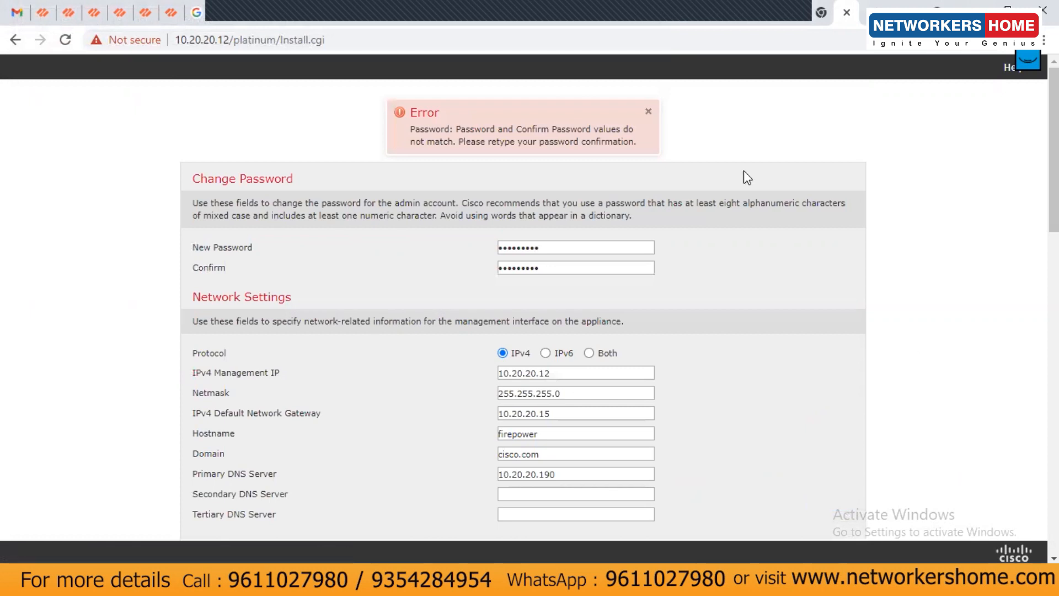
Retype the admin password and its confirmation so they match, then apply again
left_click_drag(552, 247, 374, 249)
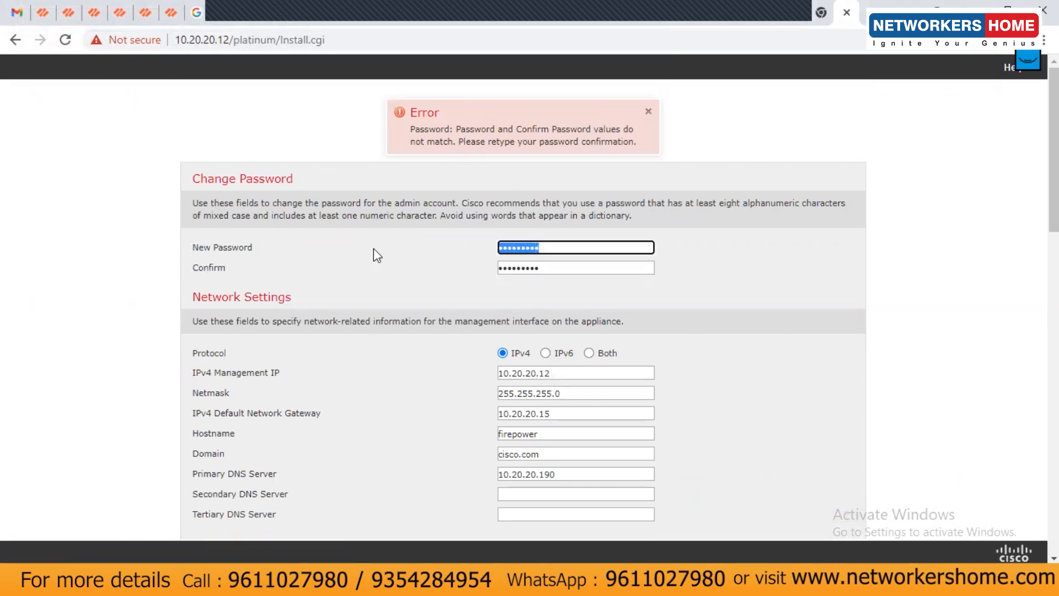
type("•••••••••")
key("Tab")
type("•••••••••")
key("Return")
scroll(743, 395, "down", 18)
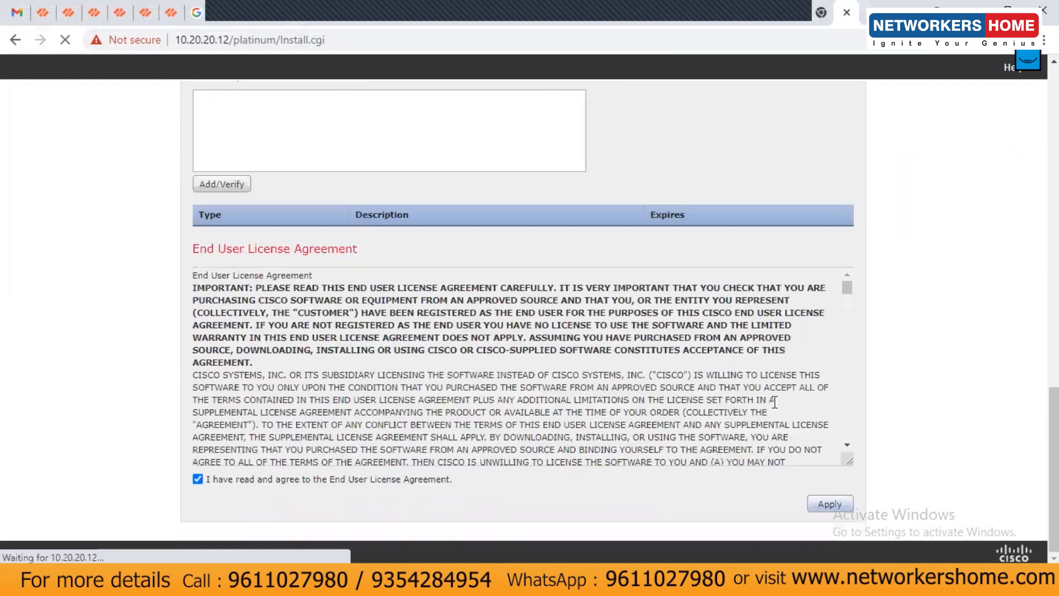
left_click(830, 504)
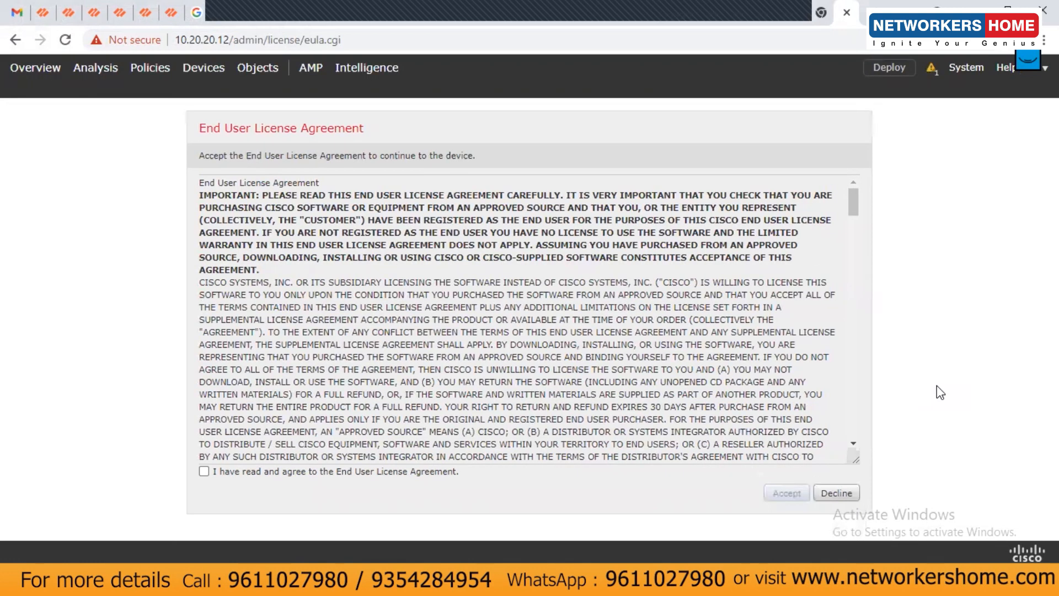
Tick 'I have read and agree' and accept the End User License Agreement
left_click(204, 471)
left_click(792, 497)
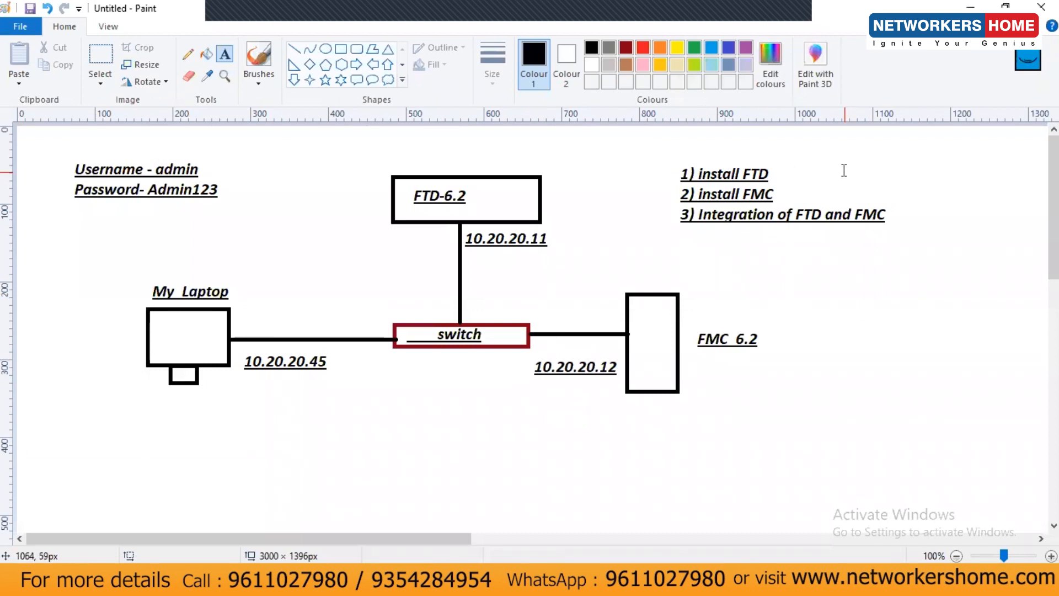
Write 'done' in dark red beside steps 1 and 2 of the task list
left_click(843, 163)
left_click(385, 47)
type("done")
key("Return")
type("done")
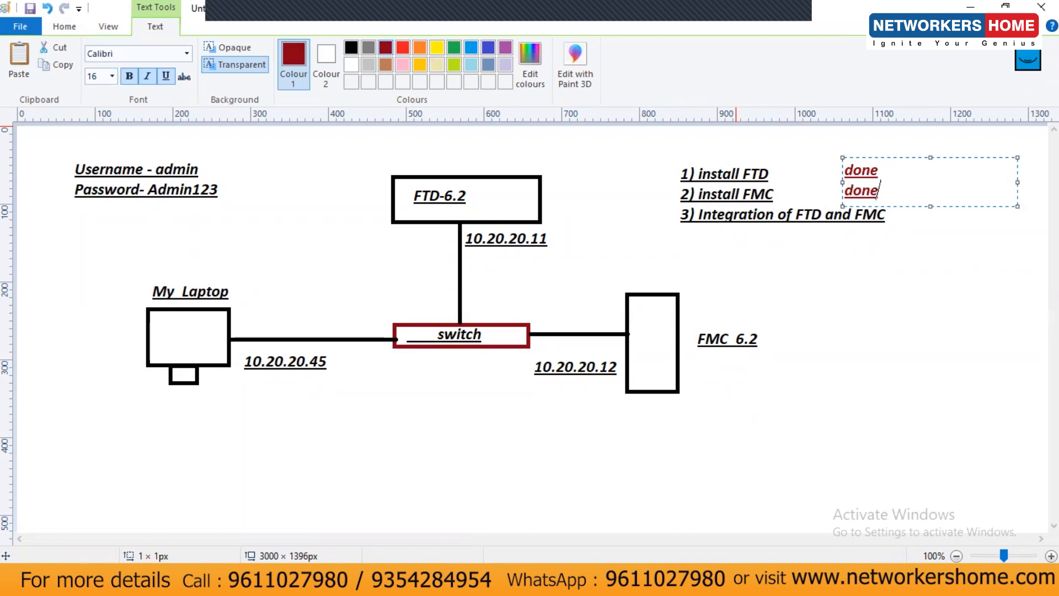
left_click(776, 244)
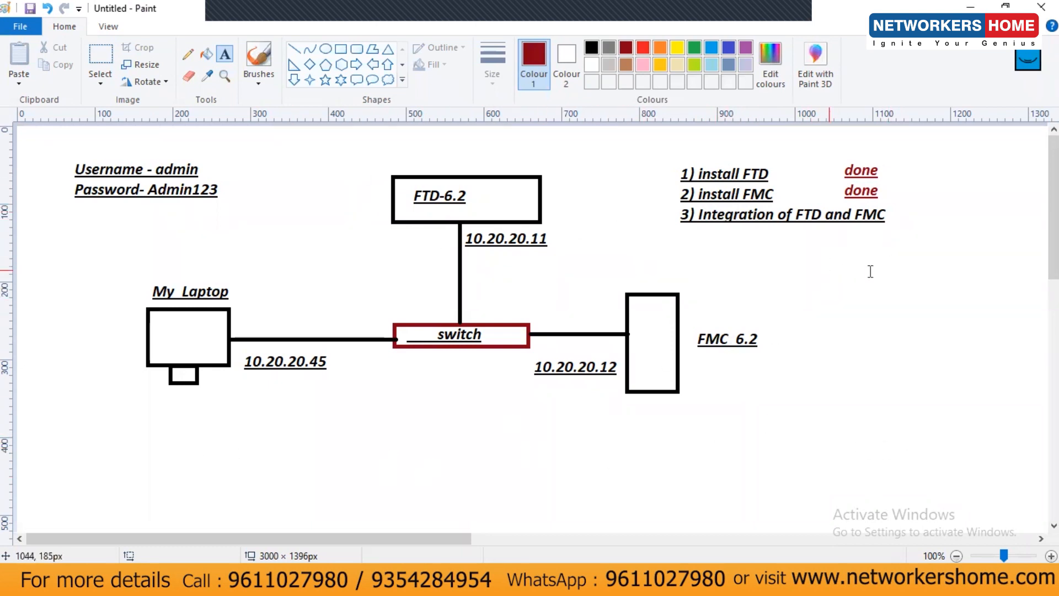
Add a note under step 3 saying to go to the FTD and add the manager over there
left_click(744, 241)
type("- gor")
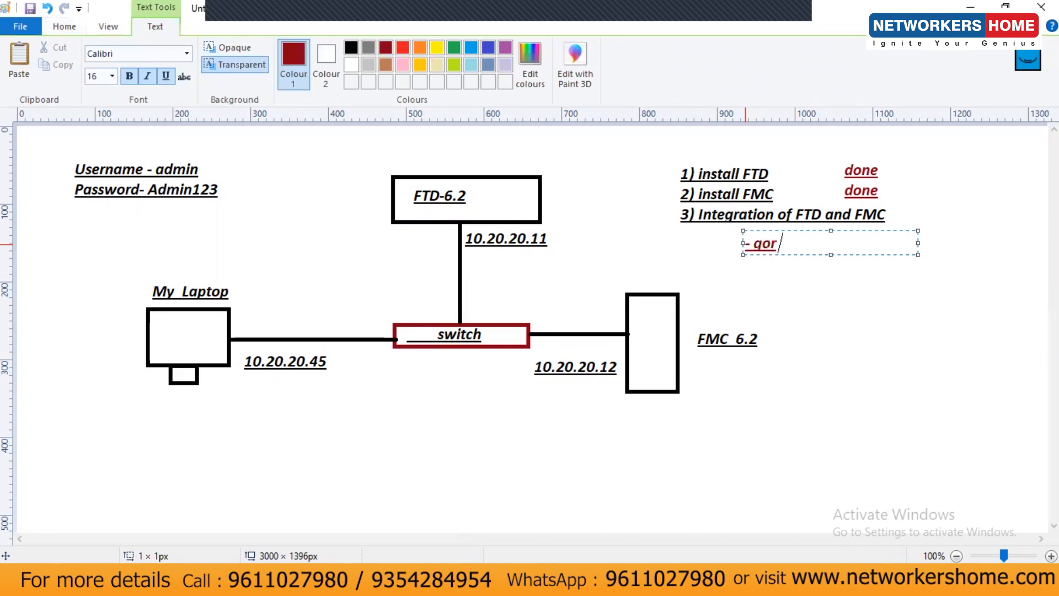
key("BackSpace")
type("to ftd an")
key("BackSpace")
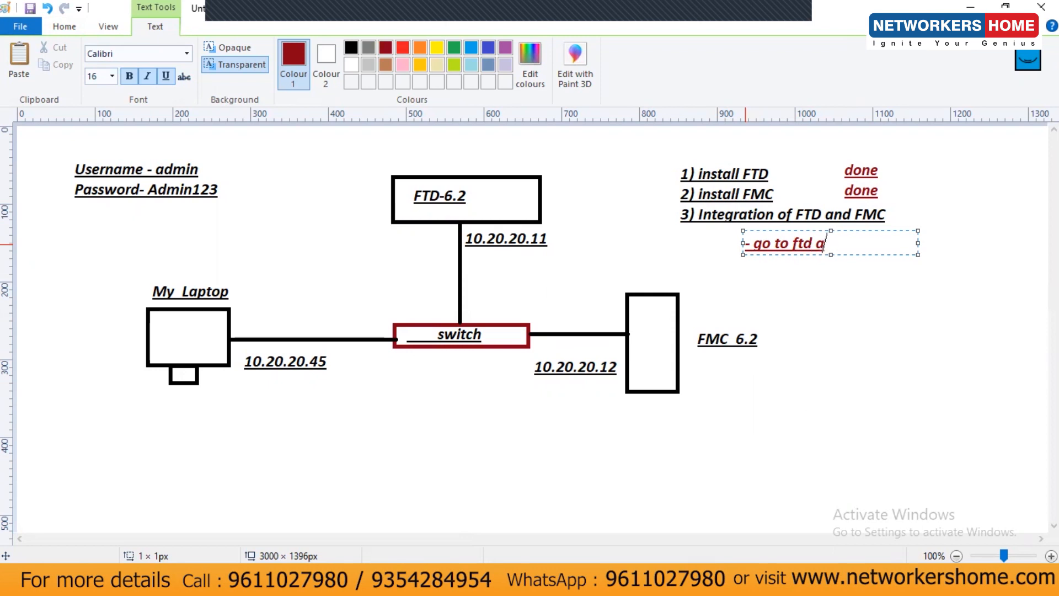
type("nd add")
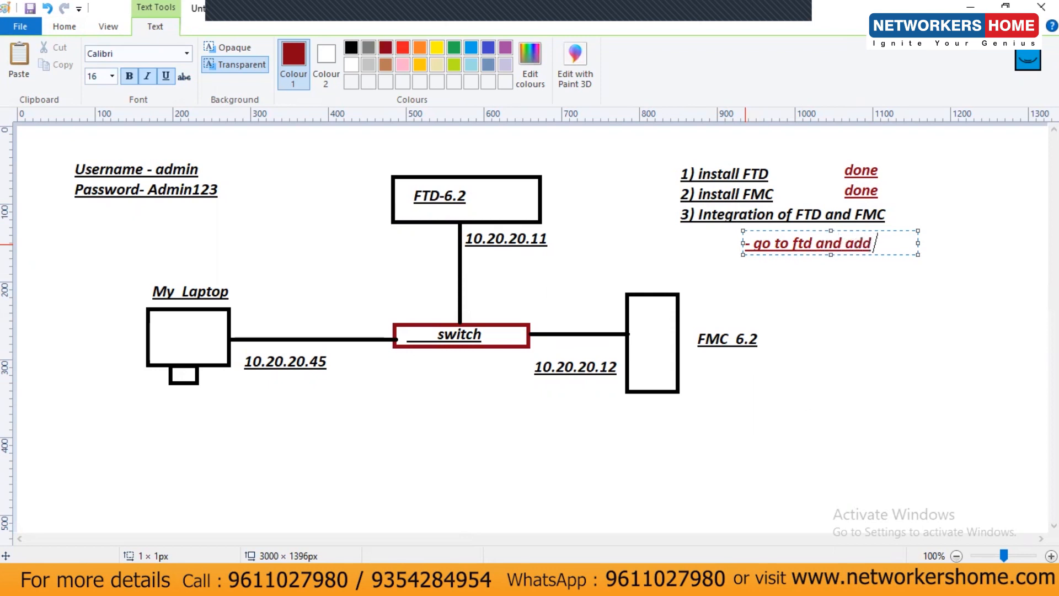
type(" manager ovr the")
key("BackSpace")
key("BackSpace")
key("BackSpace")
key("BackSpace")
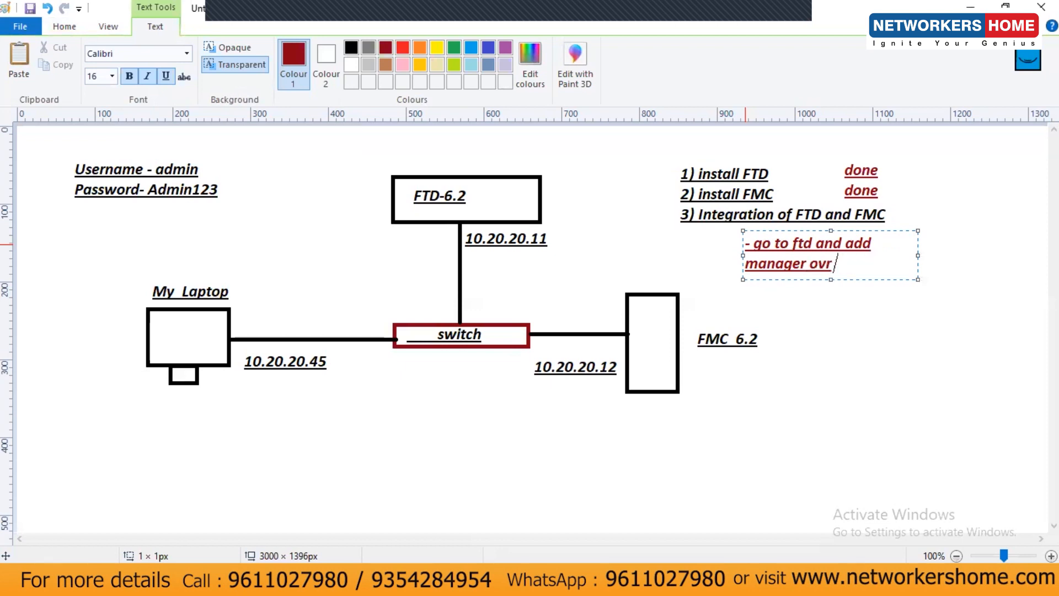
type("r there")
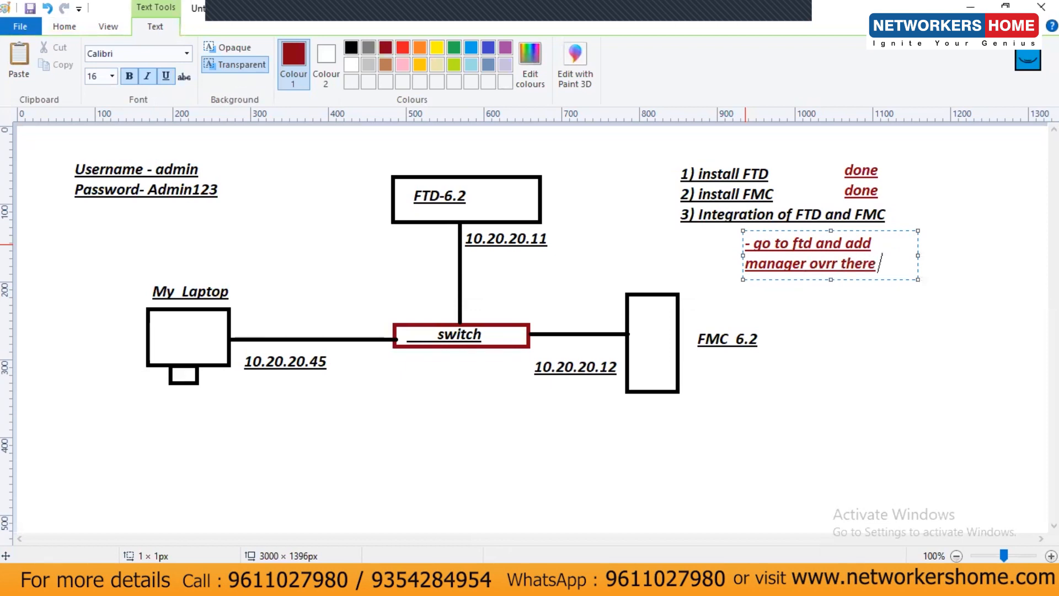
key("Left")
key("Left")
key("Left")
key("Left")
key("Left")
key("Left")
key("Left")
key("Left")
key("BackSpace")
type("e")
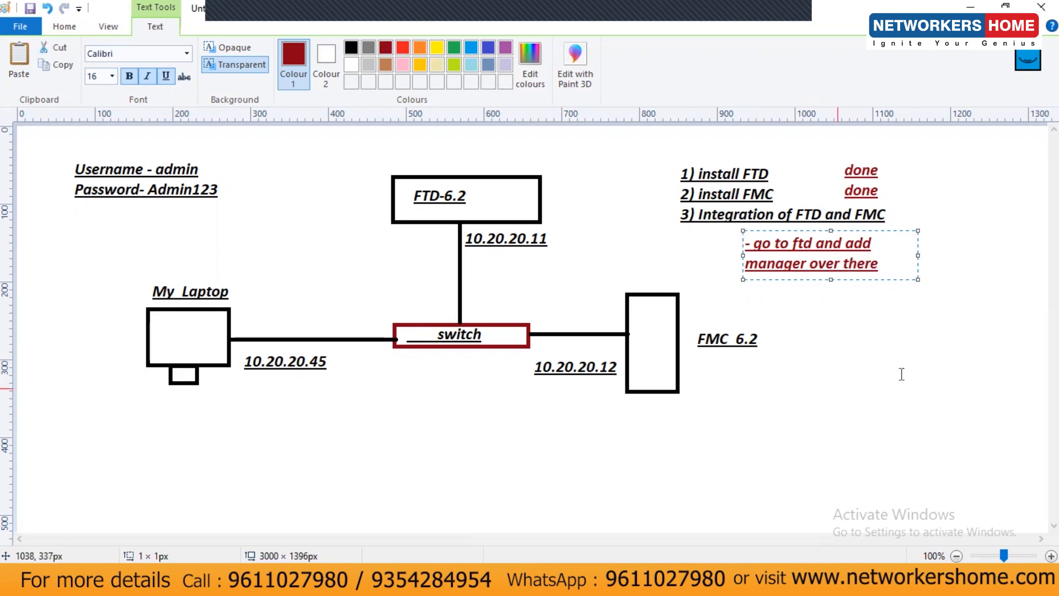
left_click(872, 306)
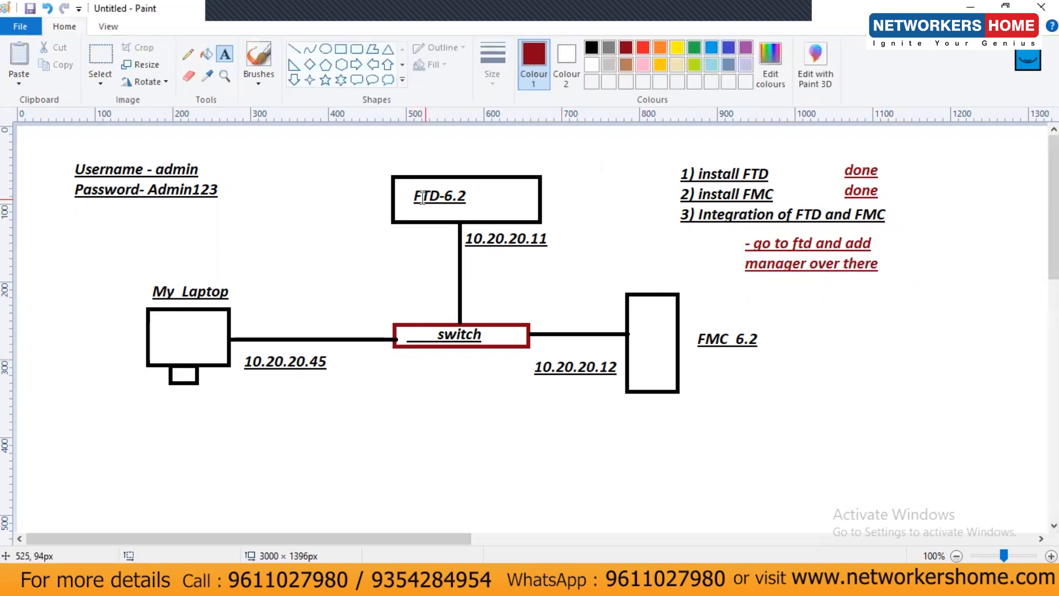
Label the FTD box with the note 'who is my manager ? - FMC - 10.20.20.12'
left_click(257, 184)
type("who is my manager ?")
key("Return")
type("- FMC -")
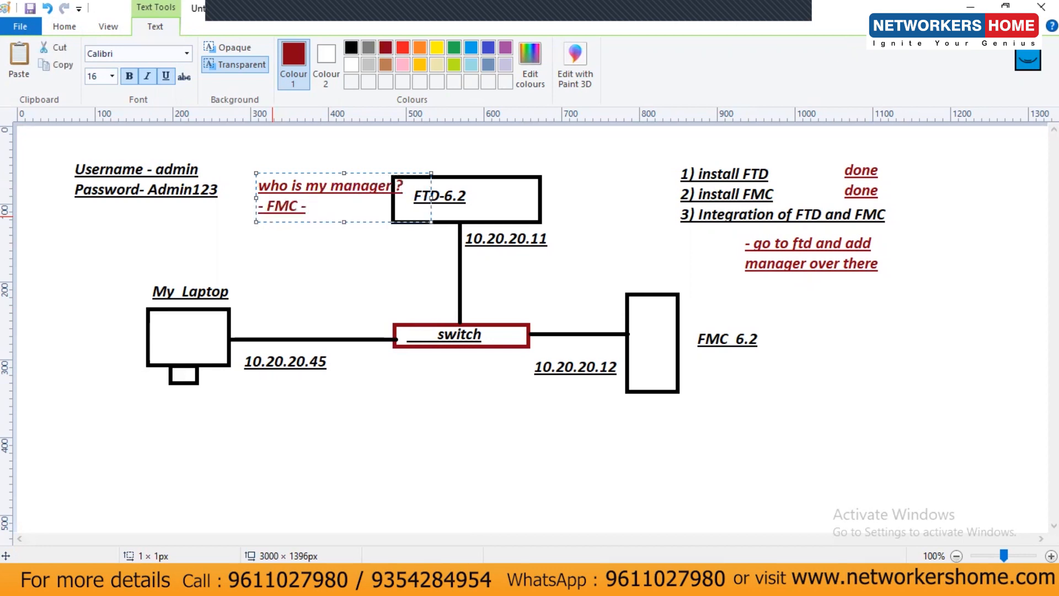
type(" 10.20.20.12")
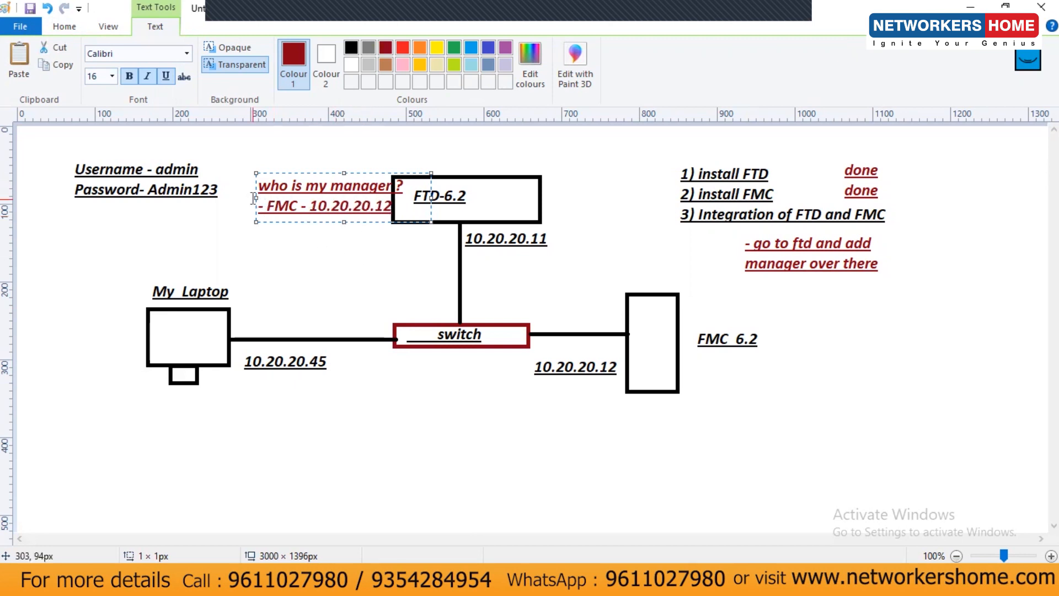
left_click_drag(255, 197, 232, 197)
left_click(312, 265)
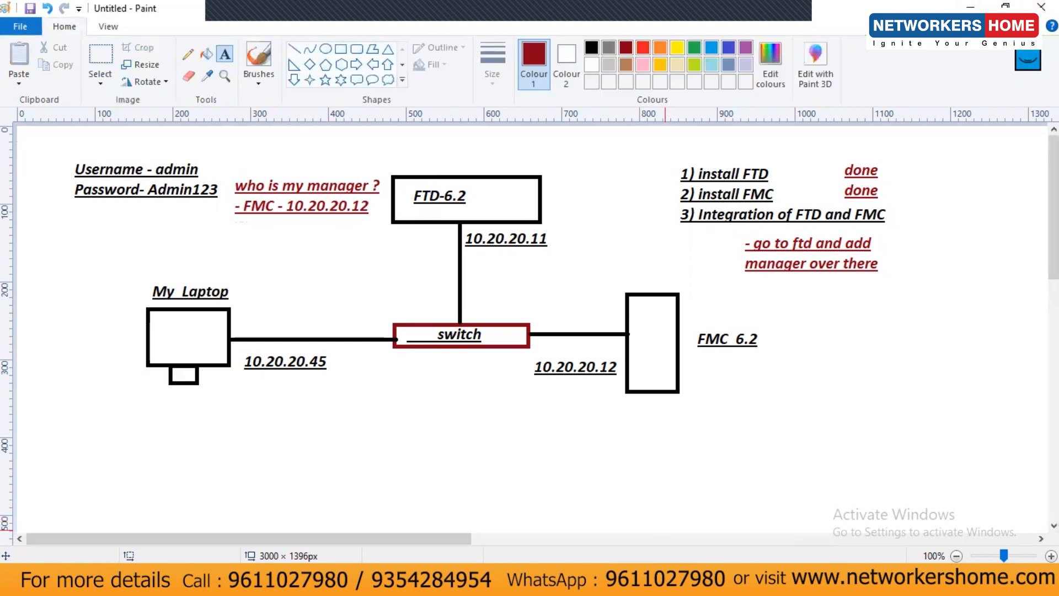
left_click(697, 455)
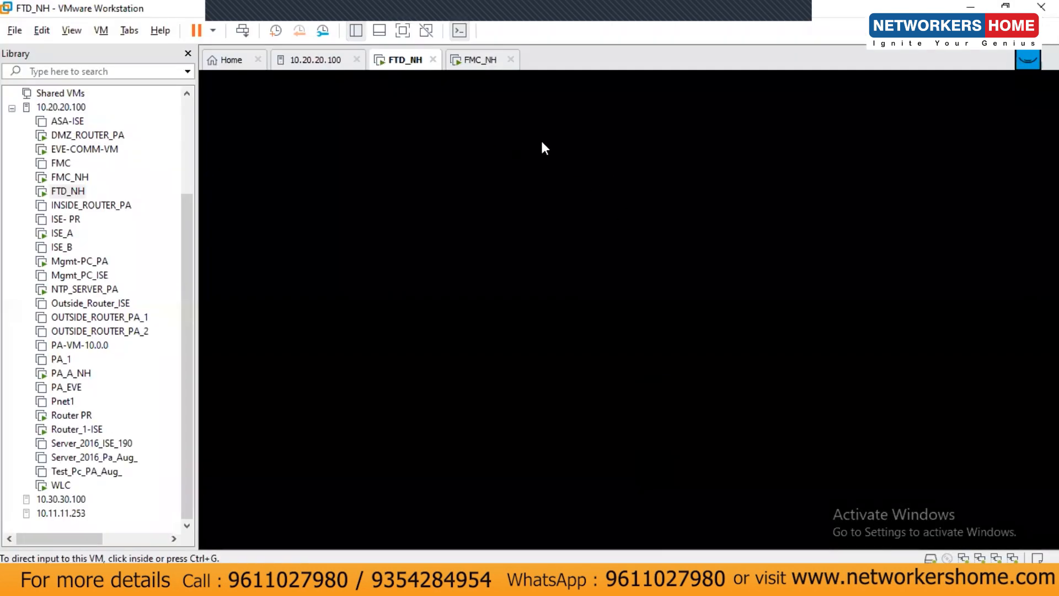
Run 'show managers' on FTD_NH, then type 'configure manager add 10.20.20.12' with the registration key
left_click(515, 302)
key("Return")
key("Return")
key("Return")
key("Return")
type("show con")
key("Tab")
key("BackSpace")
key("BackSpace")
key("BackSpace")
type("man")
key("Tab")
key("Return")
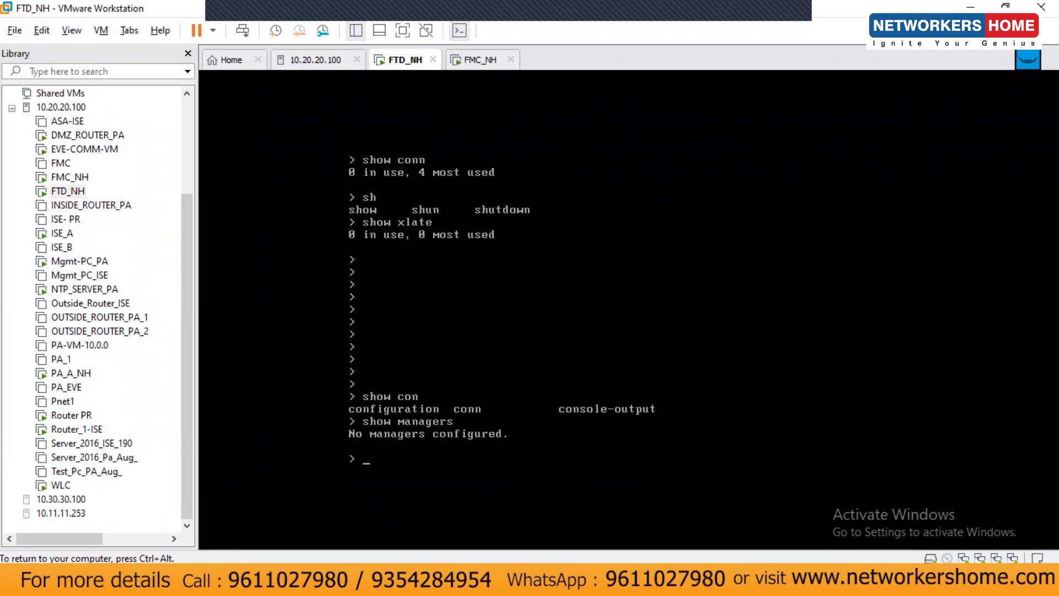
key("Return")
key("Return")
key("Return")
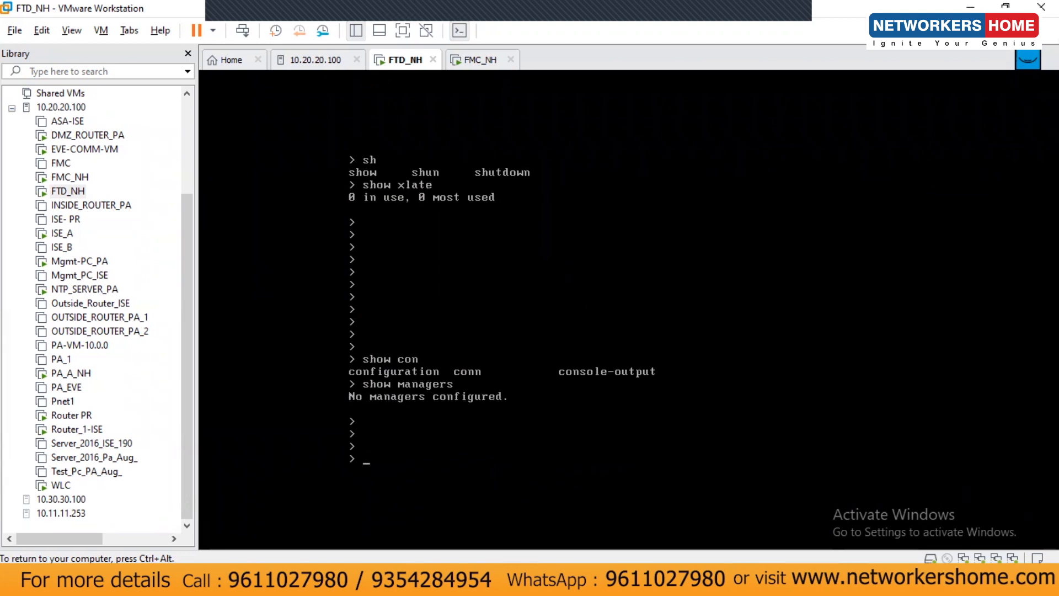
type("configure manager add ")
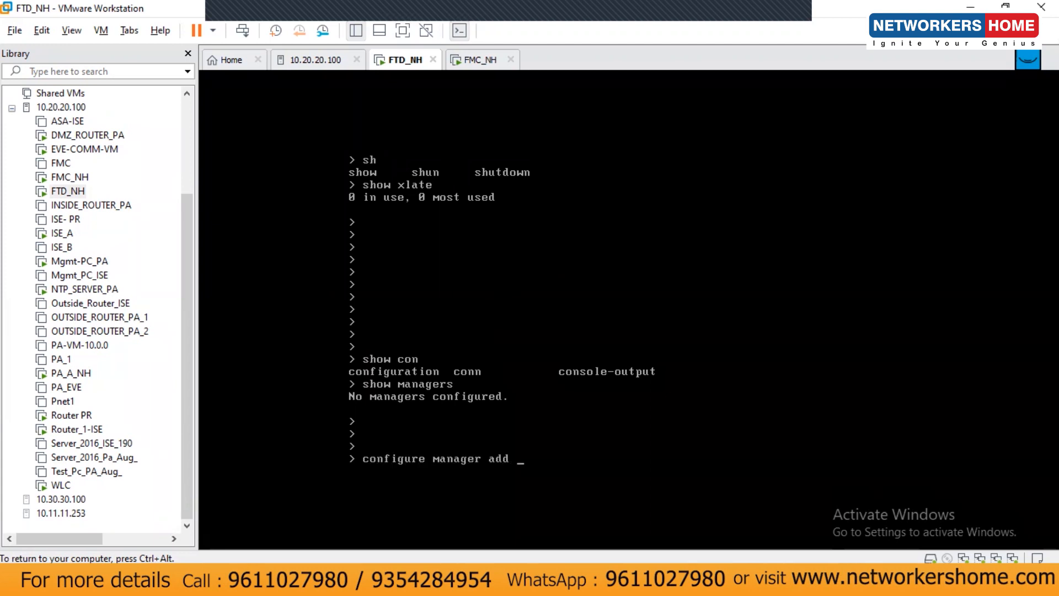
type("10.20.20.12 cisco")
Add 10.20.20.12 as FTD_NH's manager and confirm with 'show managers' that registration is pending
key("Return")
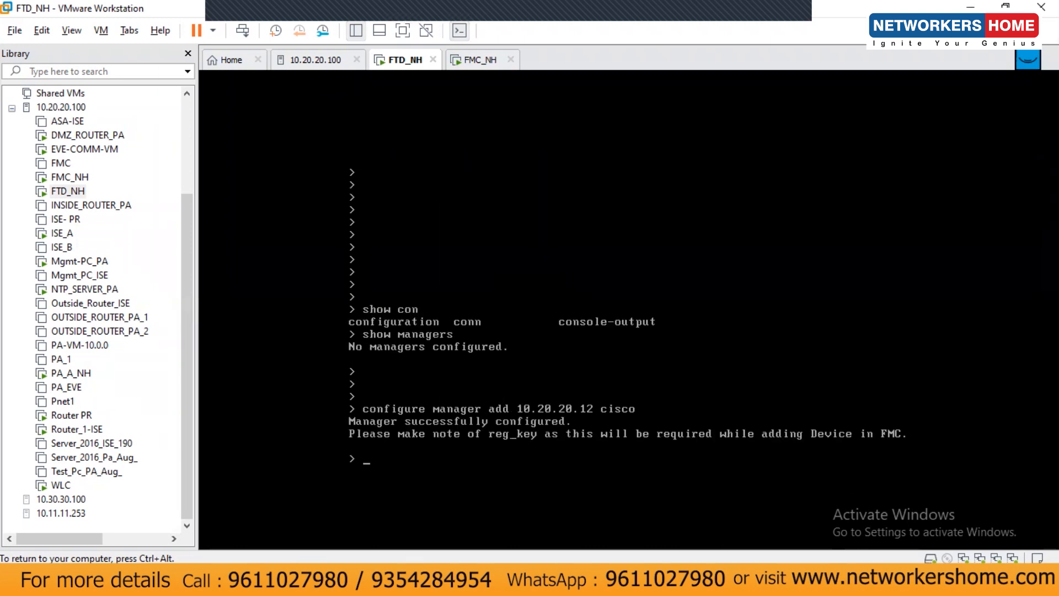
key("Return")
key("Return")
key("Return")
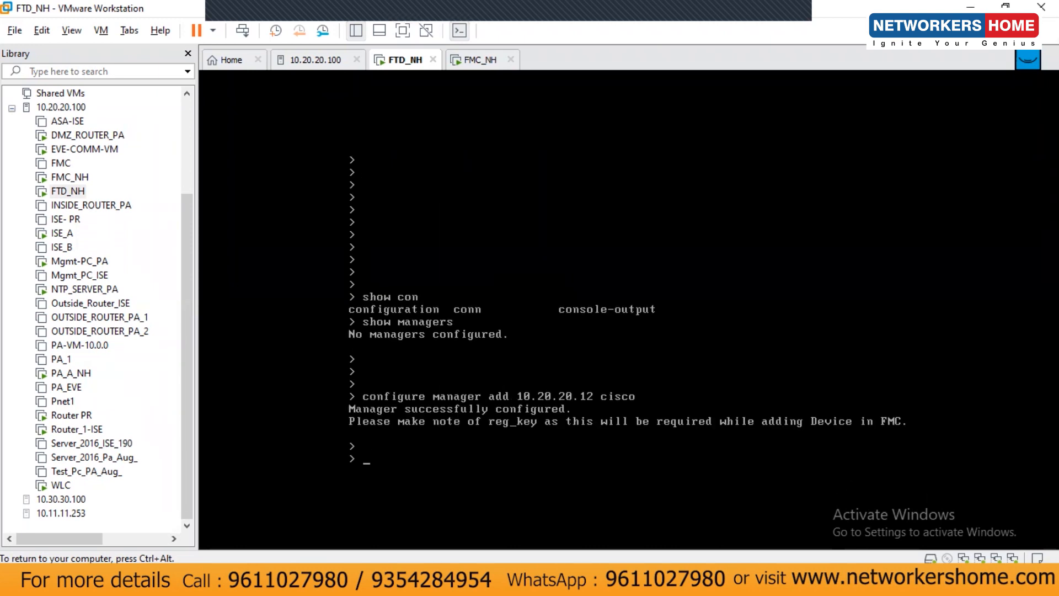
type("show managers")
key("Return")
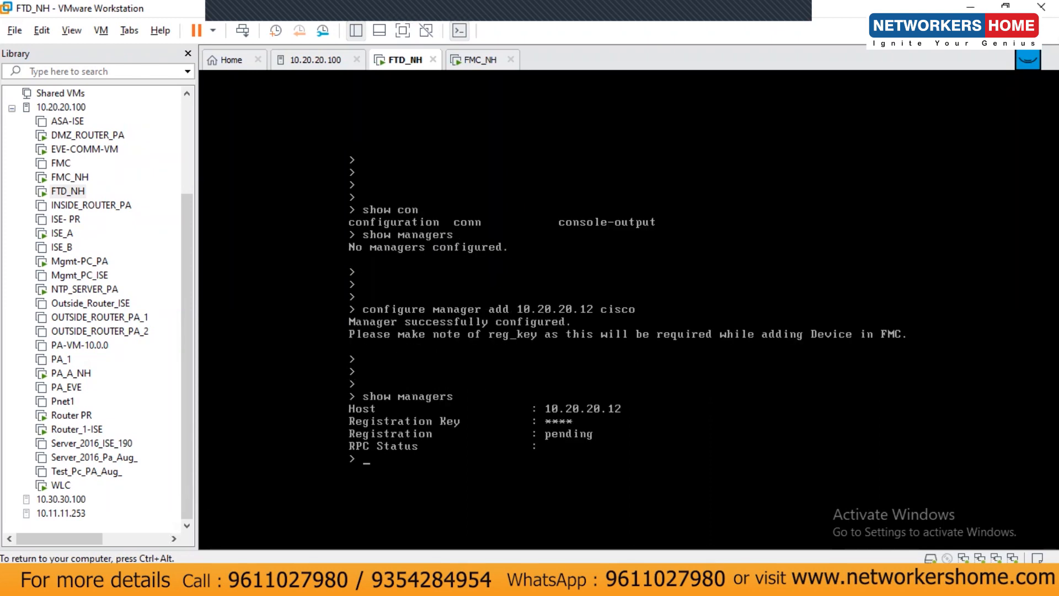
key("ctrl+alt")
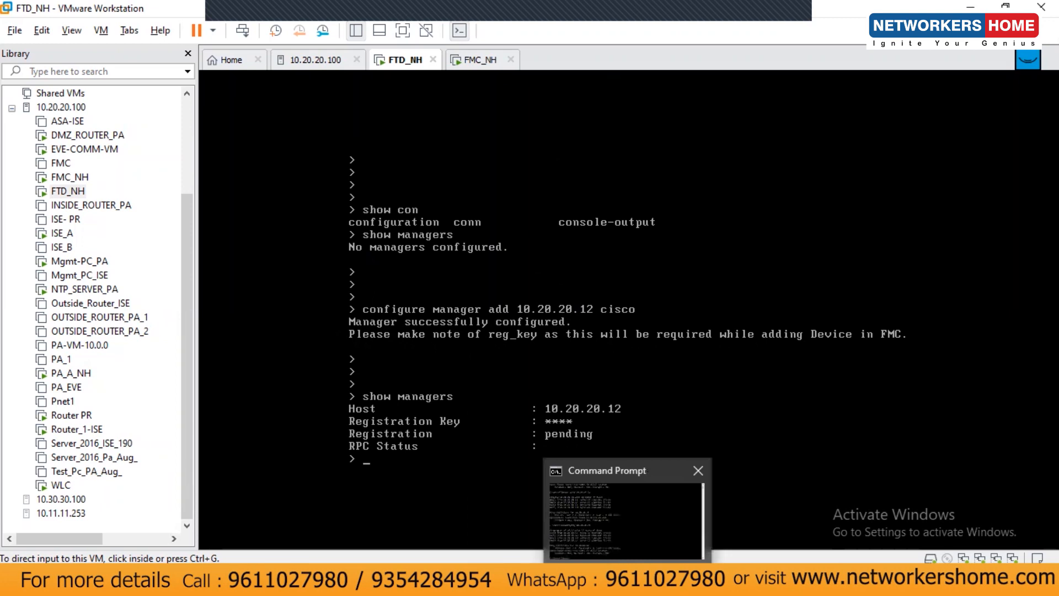
Open System > Licenses > Smart Licenses in FMC and reload while system processes start
left_click(456, 581)
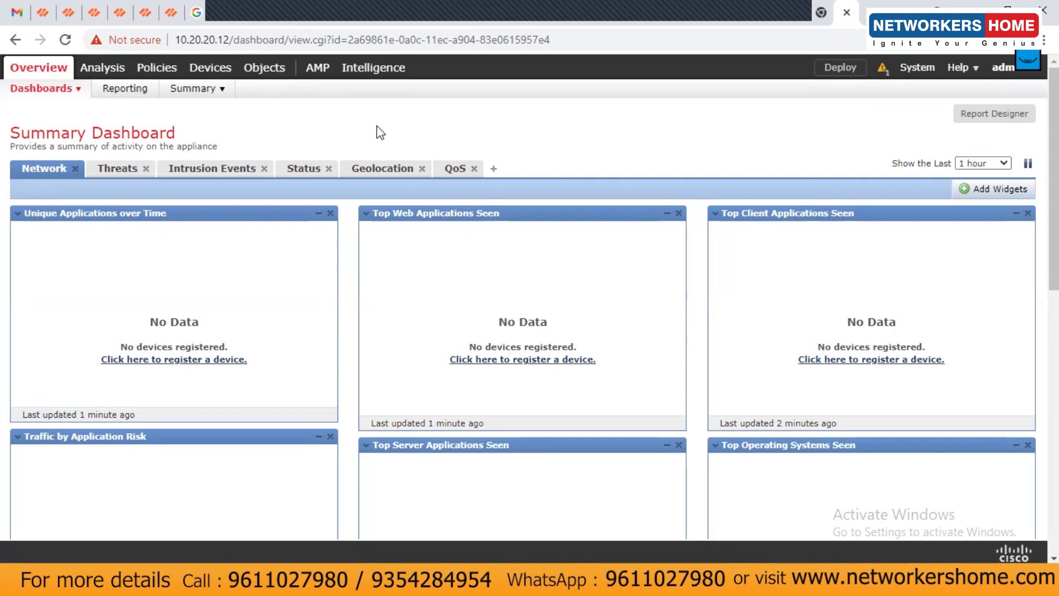
mouse_move(916, 71)
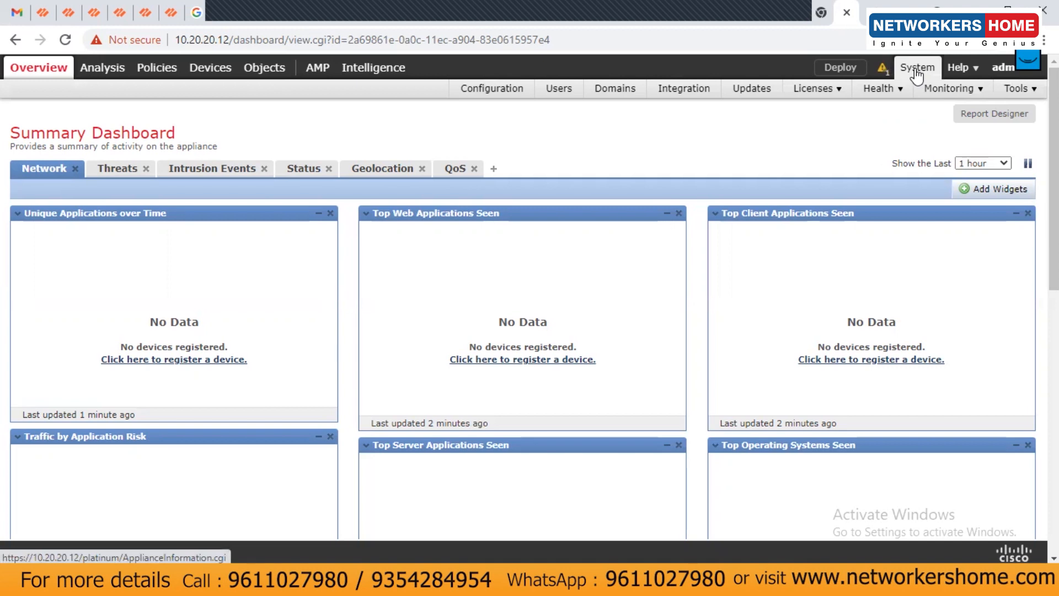
mouse_move(835, 91)
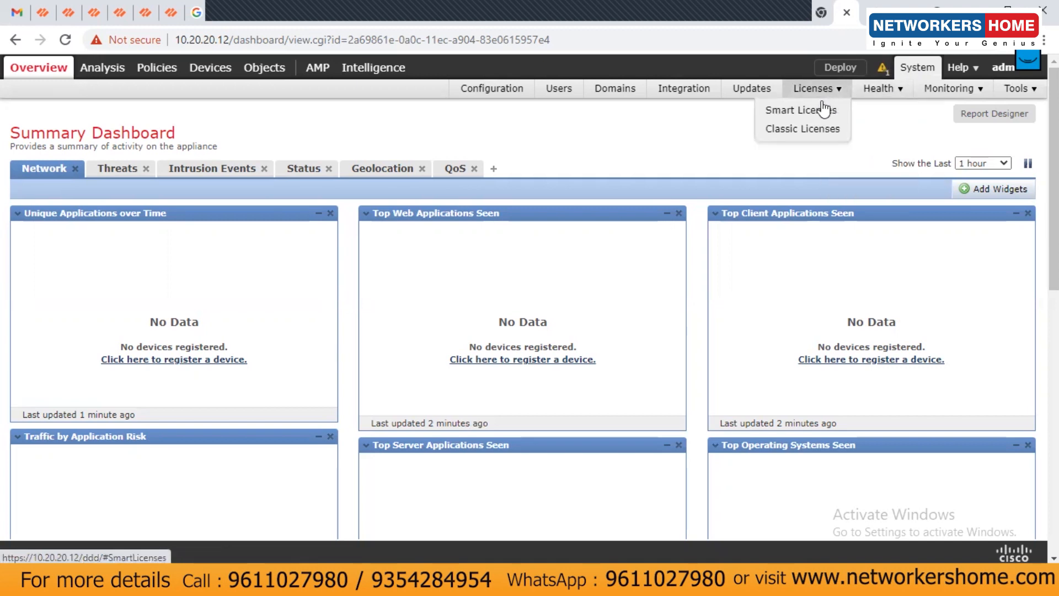
left_click(824, 110)
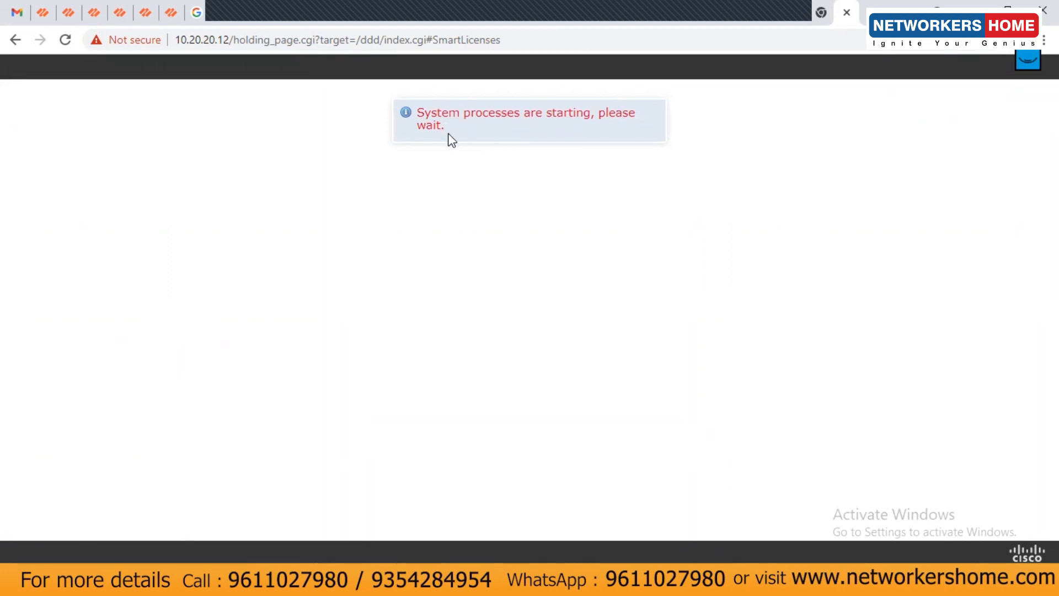
left_click_drag(416, 113, 446, 123)
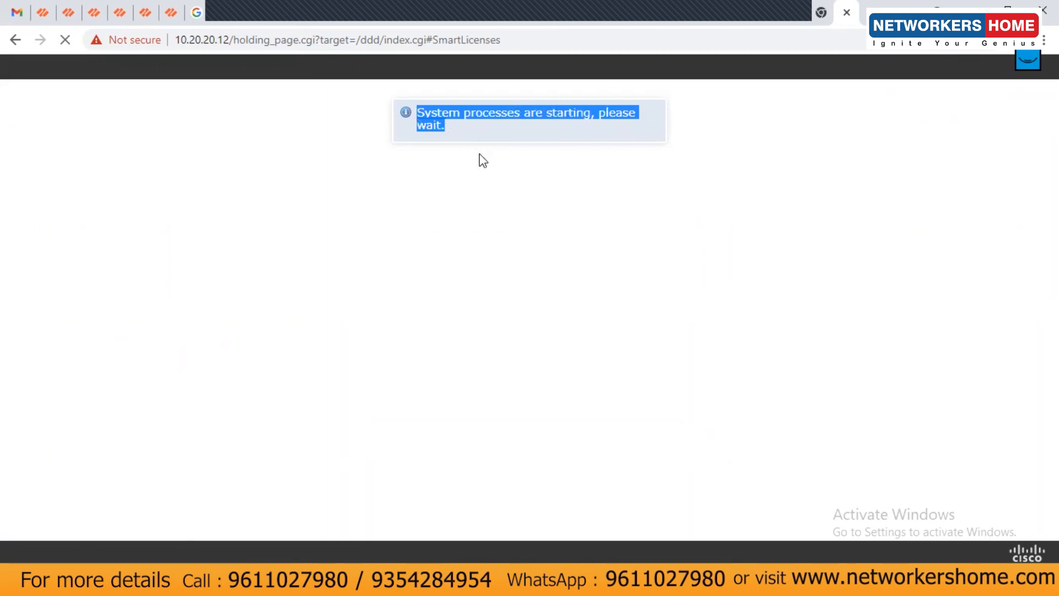
left_click(322, 45)
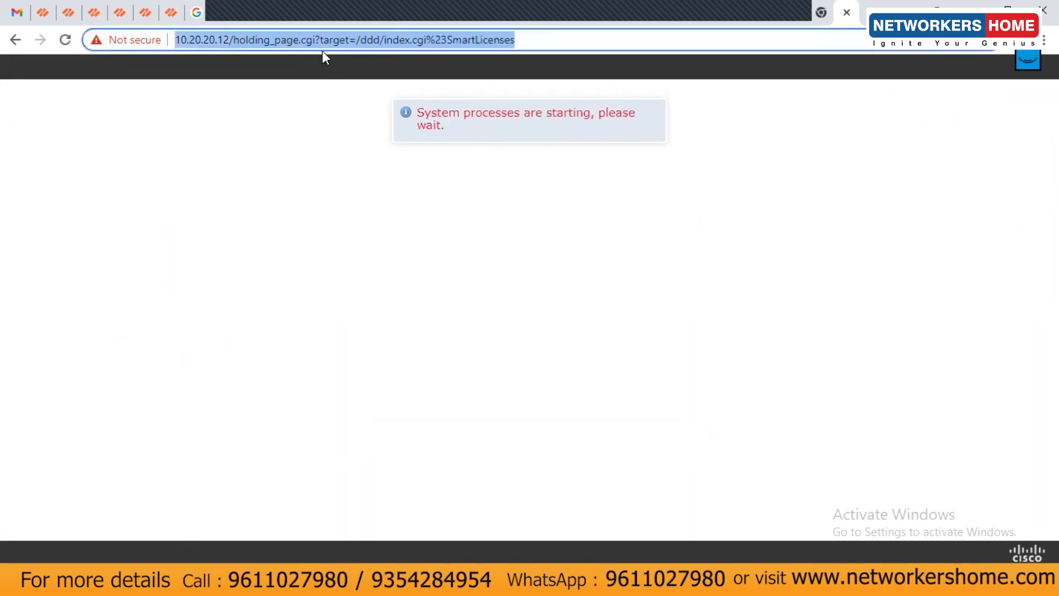
key("Return")
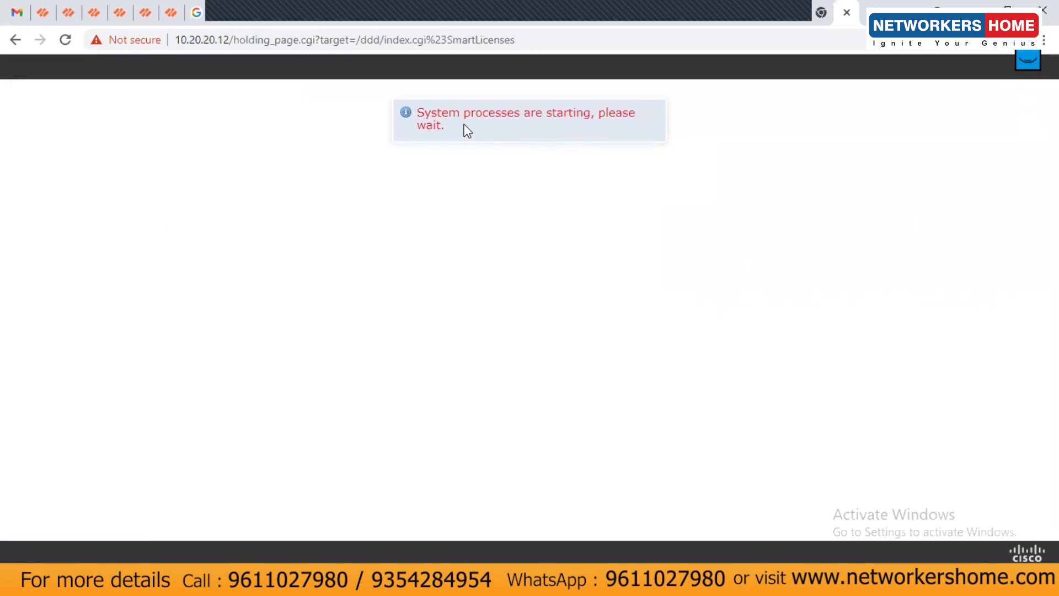
left_click_drag(423, 113, 600, 127)
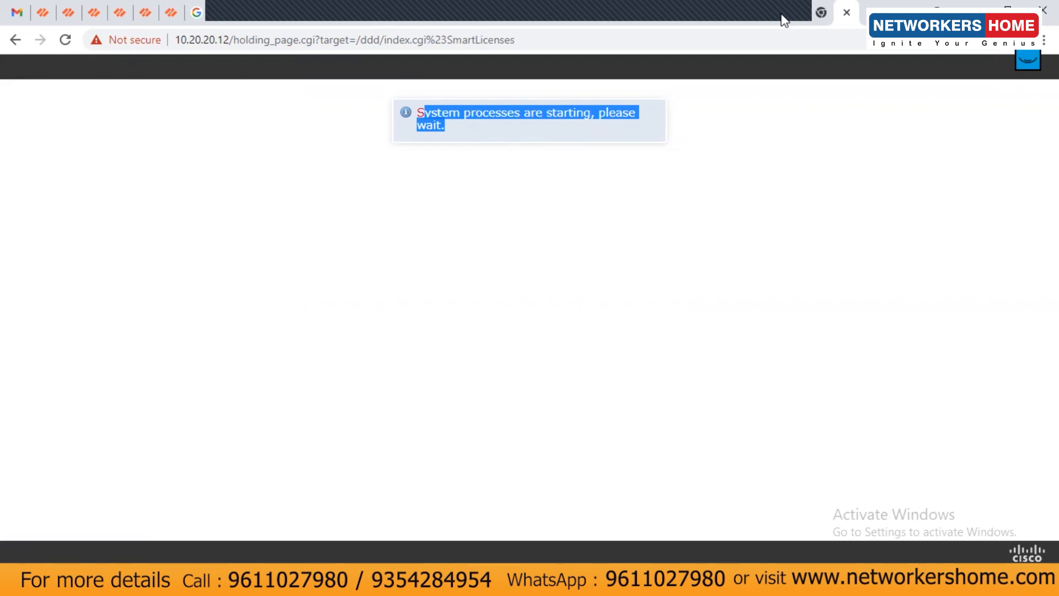
left_click(792, 59)
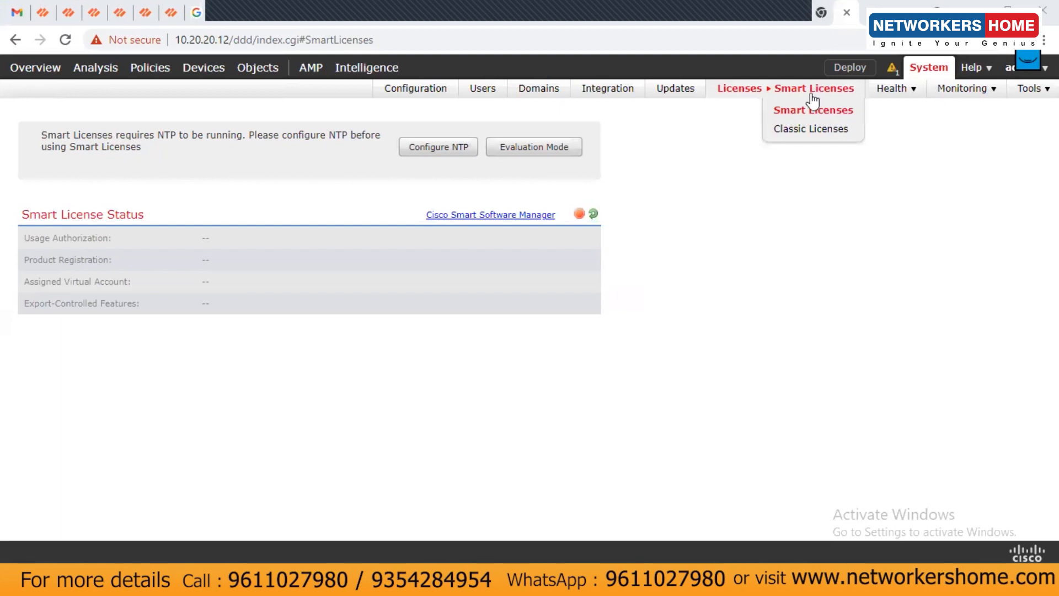
left_click(516, 157)
left_click(518, 379)
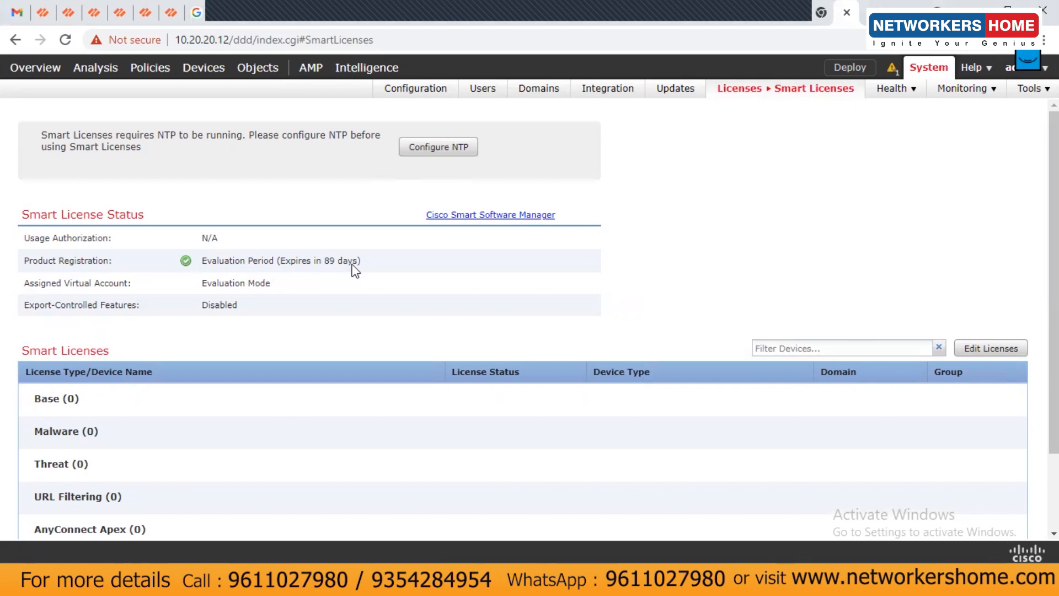
left_click(203, 72)
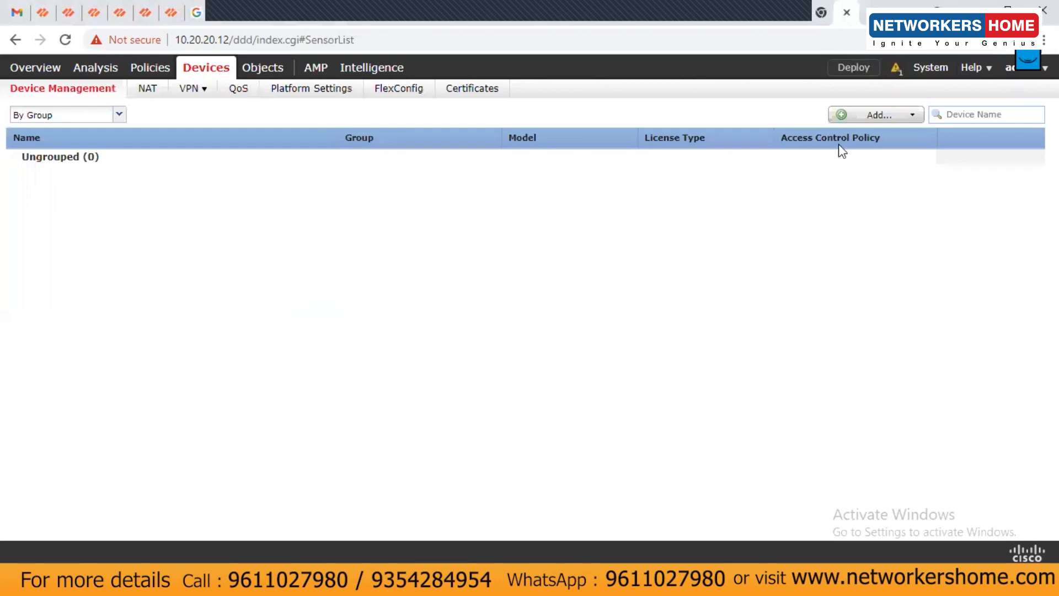
Add device 10.20.20.11 as FTD_NH with its registration key and create a new access control policy
left_click(877, 117)
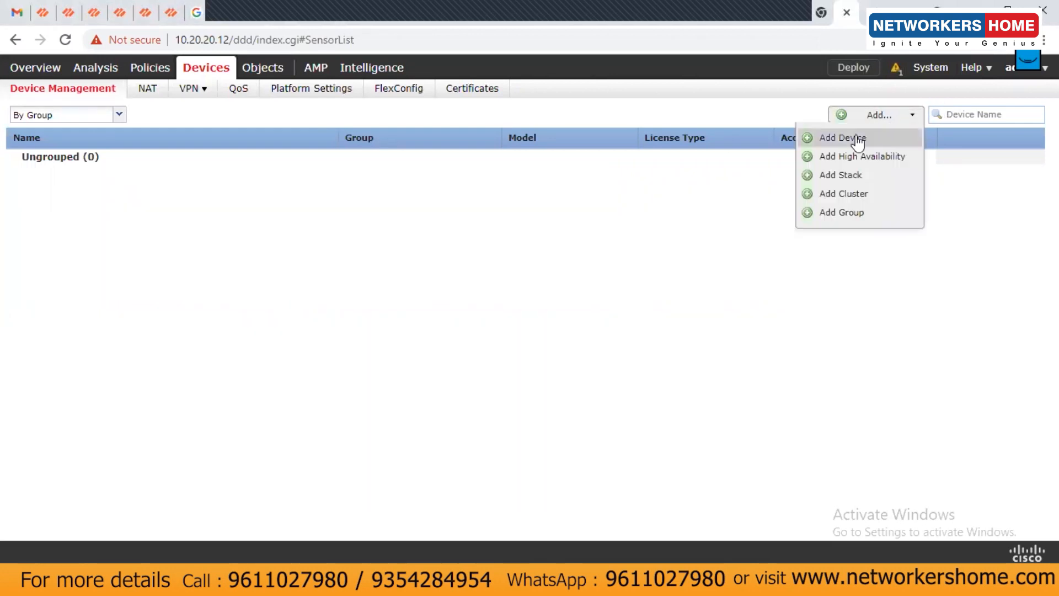
left_click(856, 137)
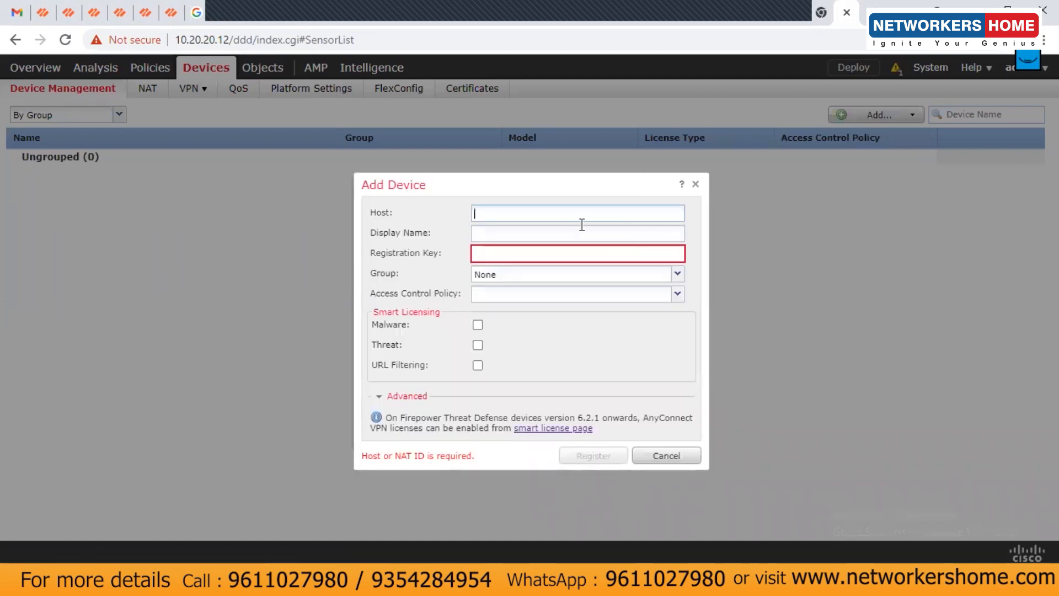
type("10.20.20.11")
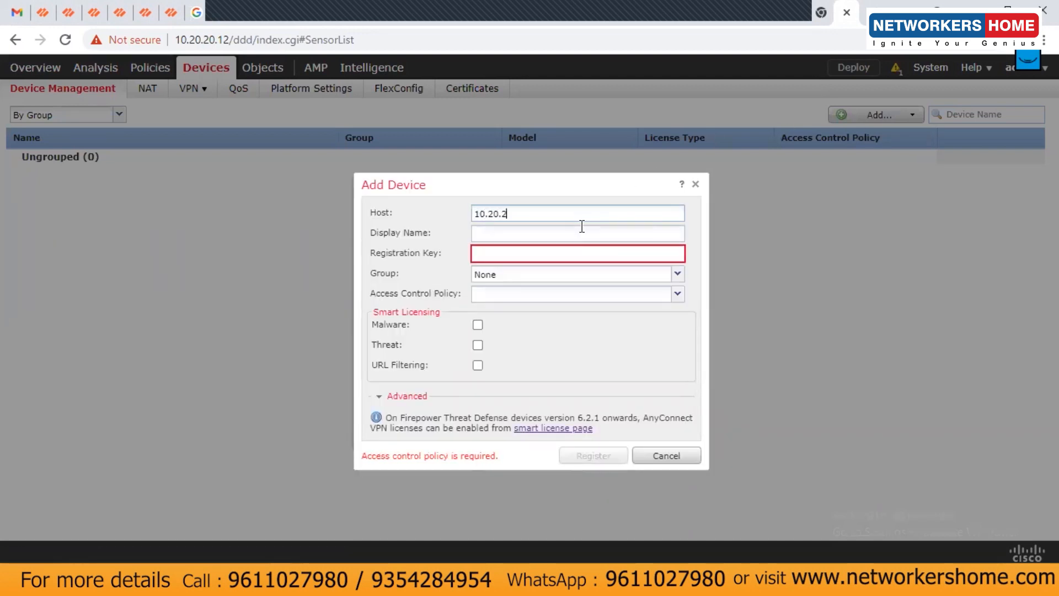
key("Tab")
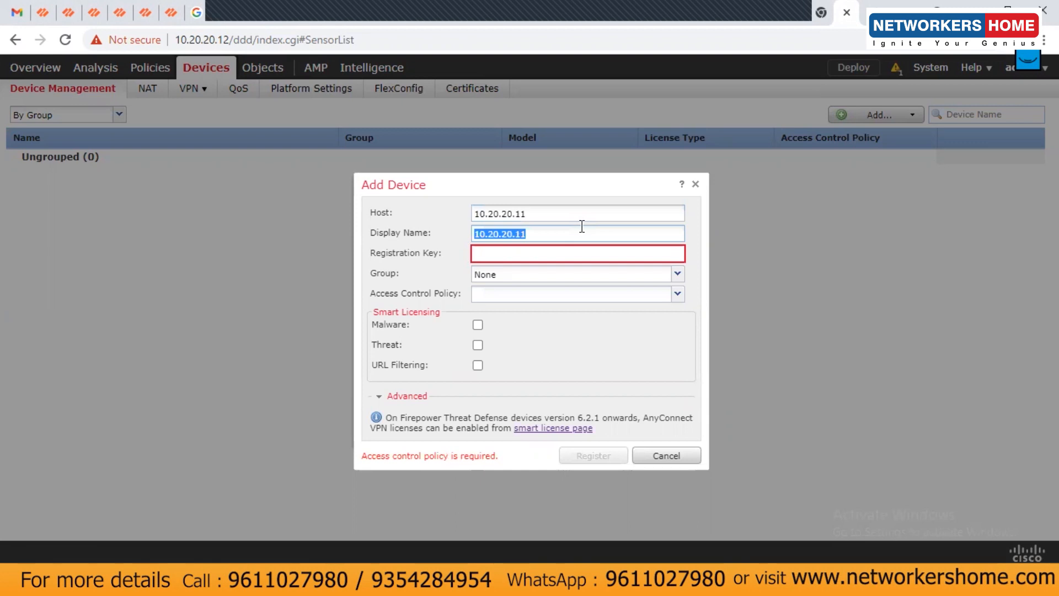
type("FTD_NH")
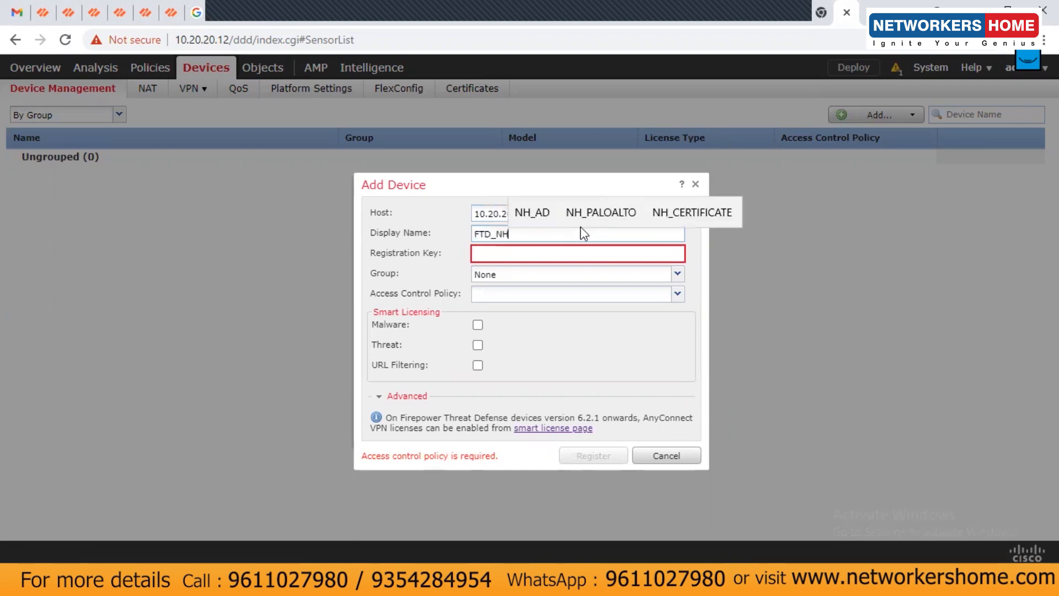
left_click(543, 255)
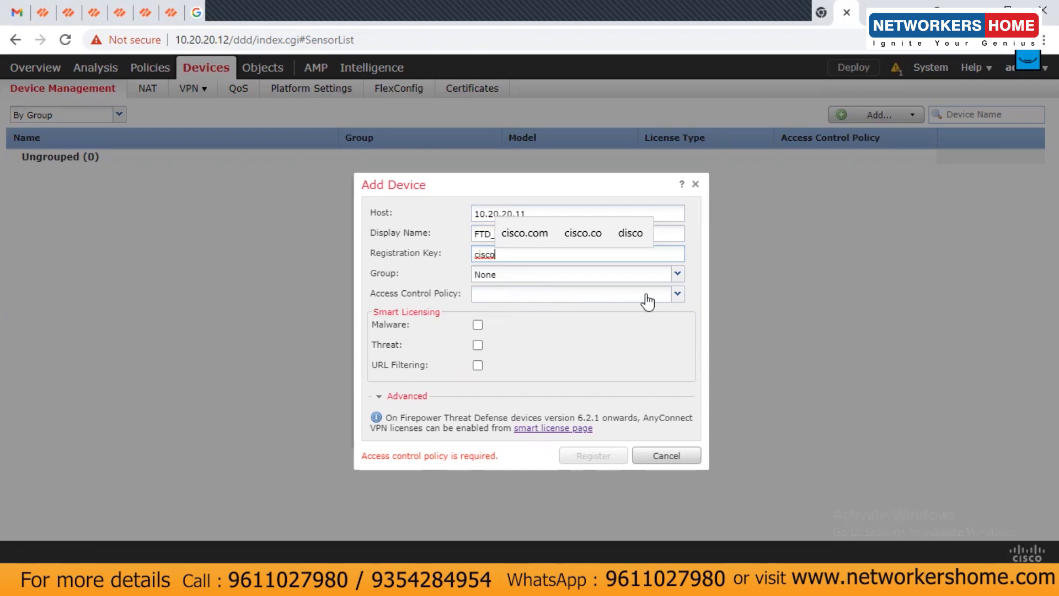
left_click(676, 294)
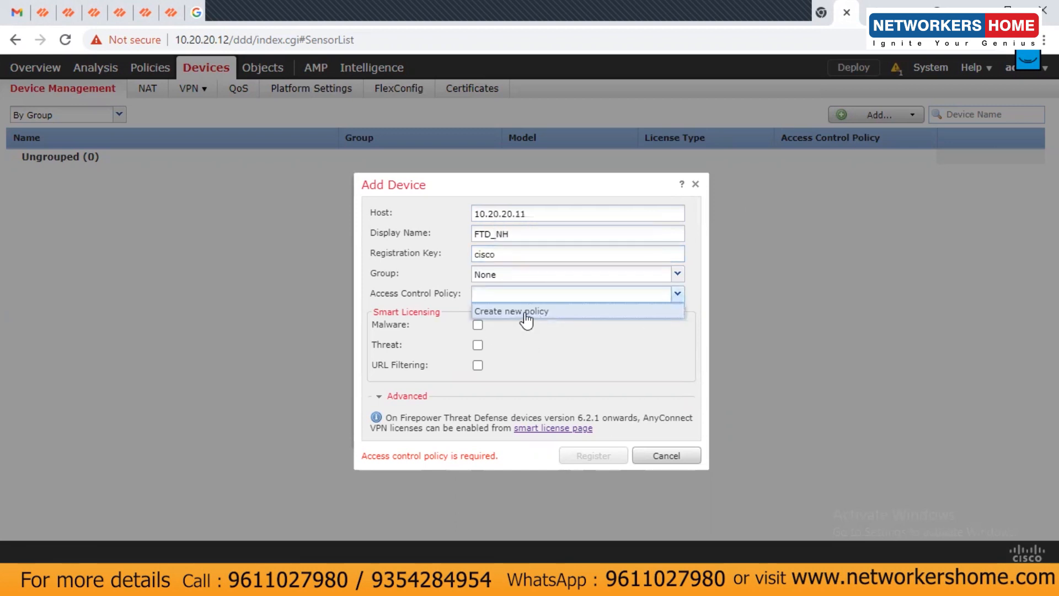
left_click(526, 312)
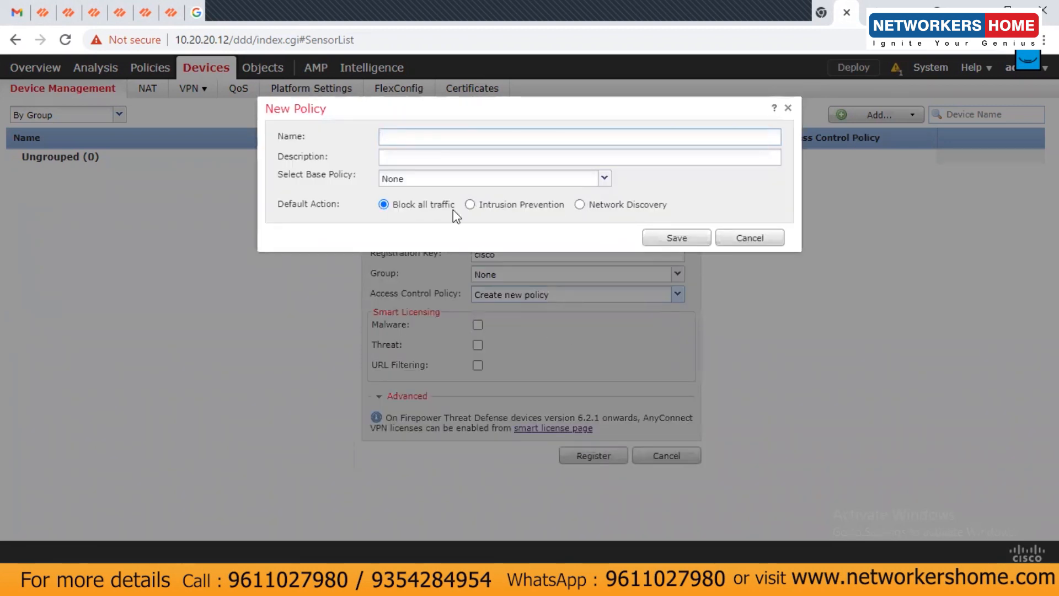
Save a new access control policy named 'Block Policy' with Block all traffic as default action
type("Block Polo")
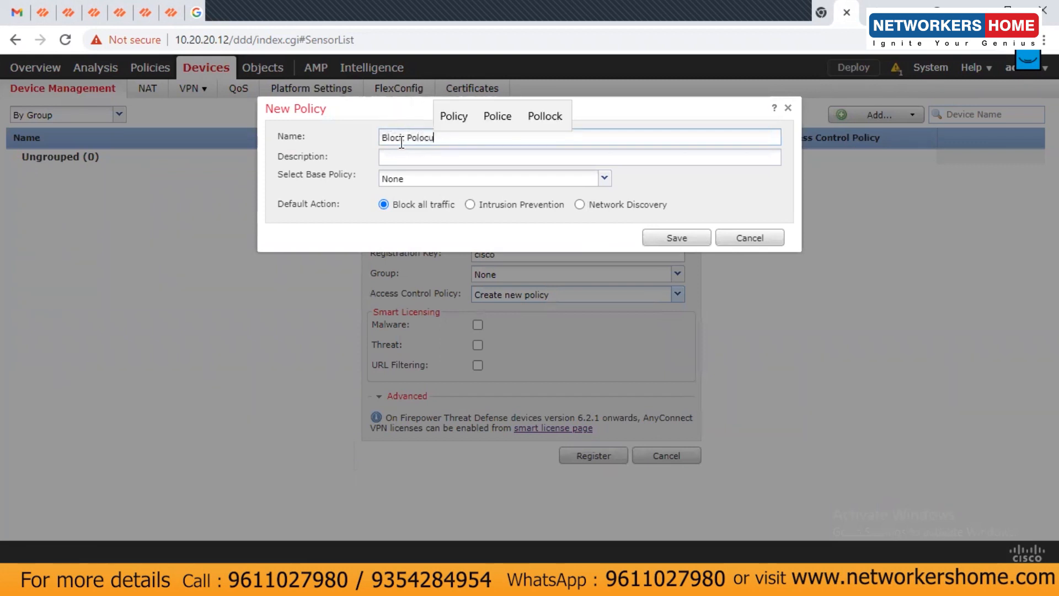
key("BackSpace")
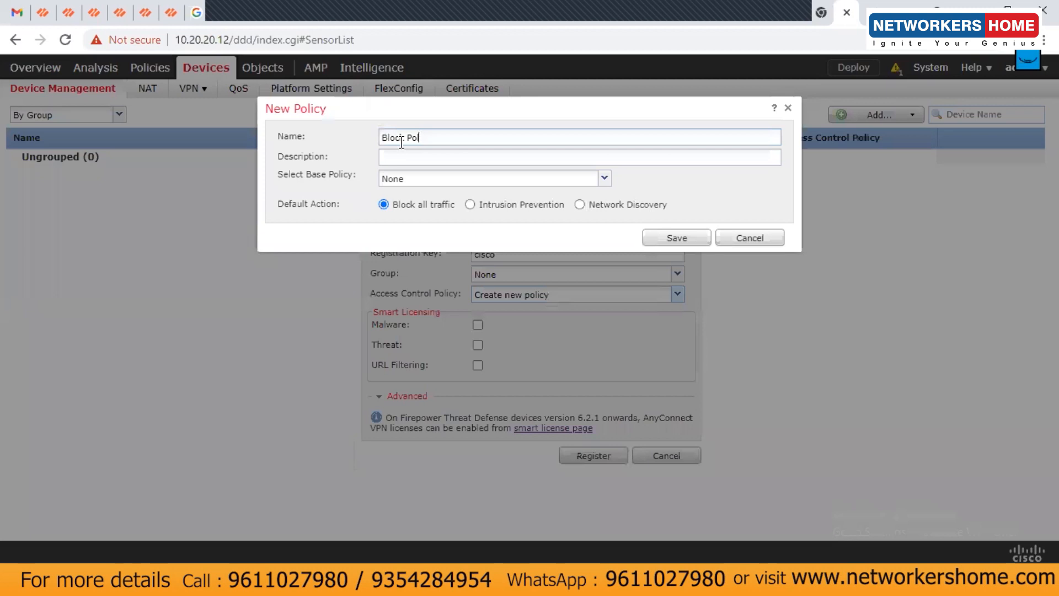
key("BackSpace")
type("i")
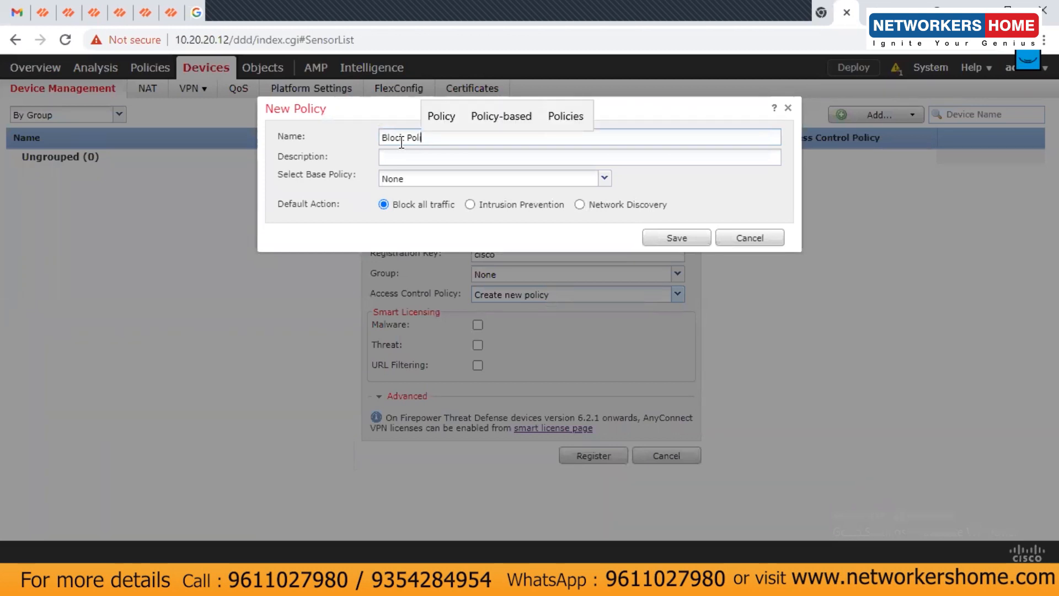
type("cy")
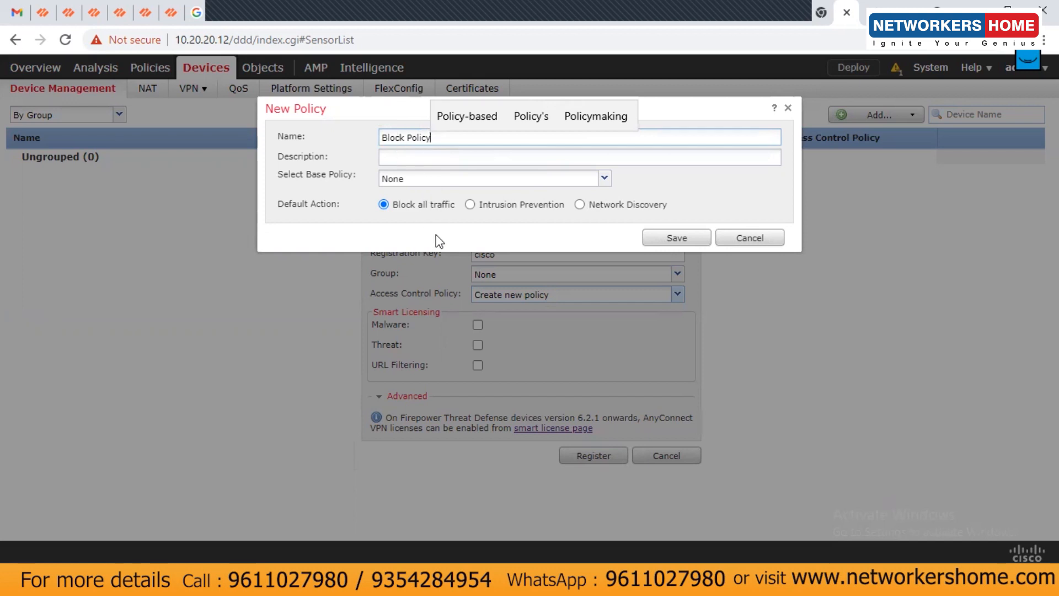
left_click(677, 239)
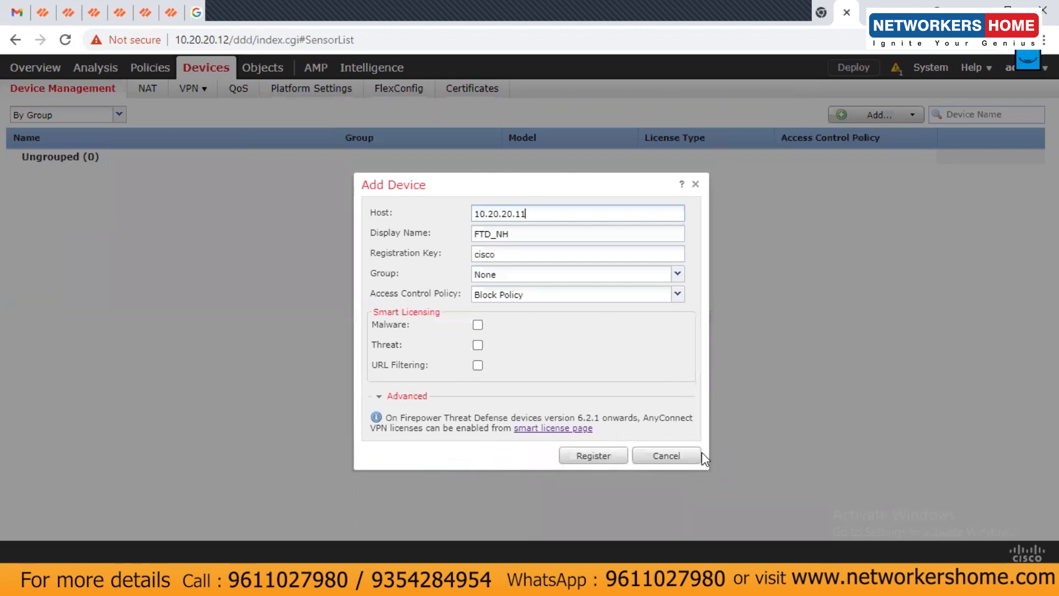
Tick the Malware, Threat and URL Filtering licenses and register FTD_NH
left_click(478, 325)
left_click(478, 345)
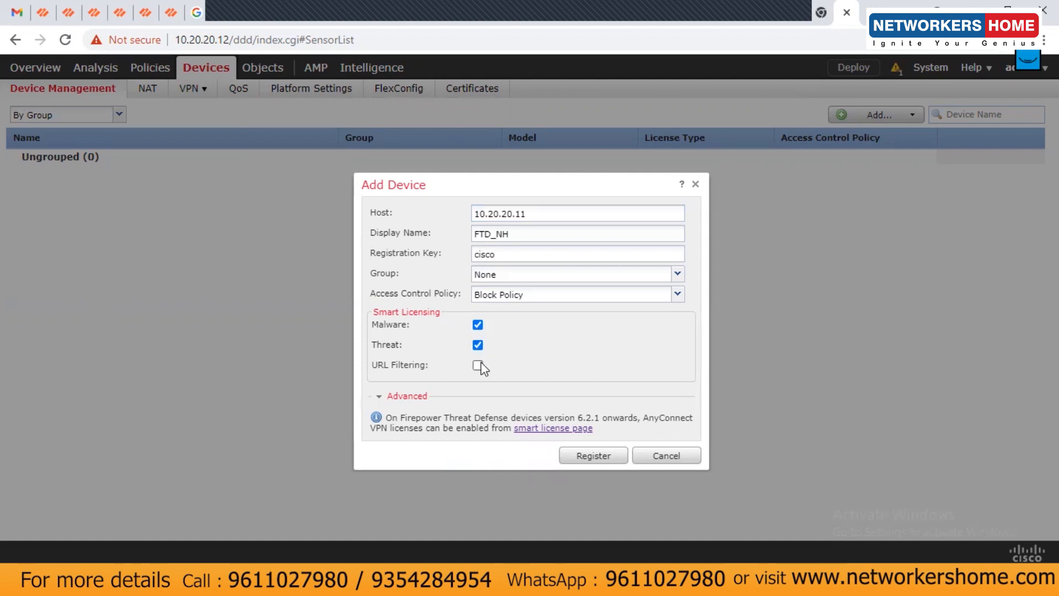
left_click(479, 365)
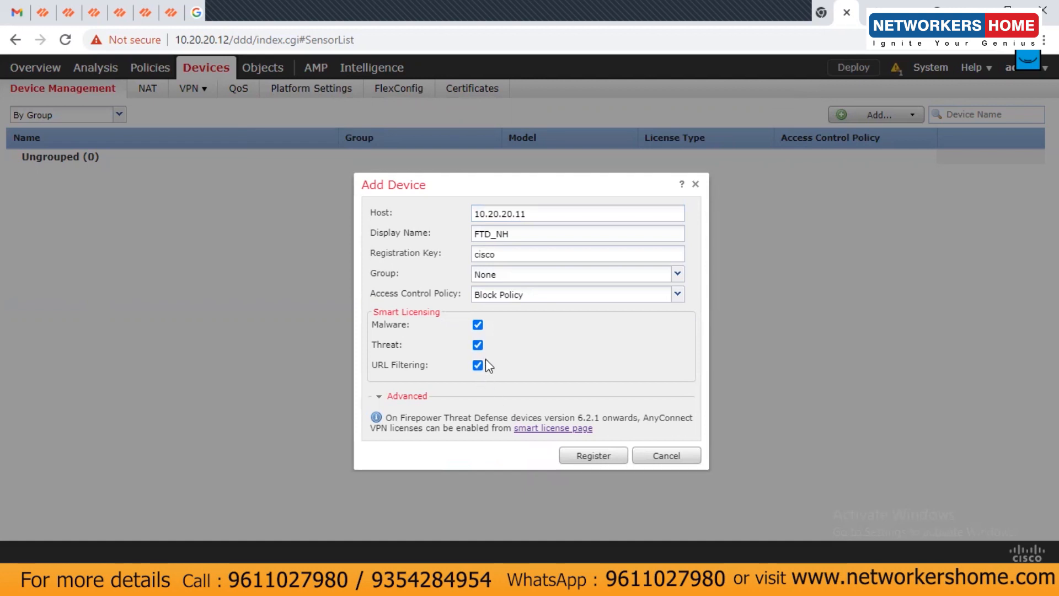
left_click(585, 462)
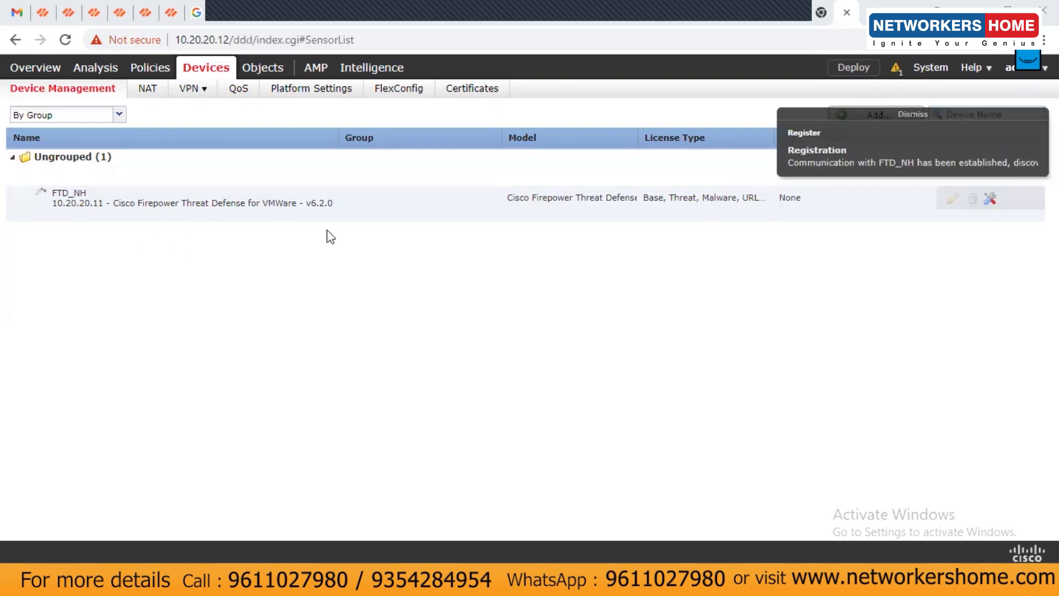
Check the Health and Tasks messages until FTD_NH discovery completes successfully
left_click(896, 71)
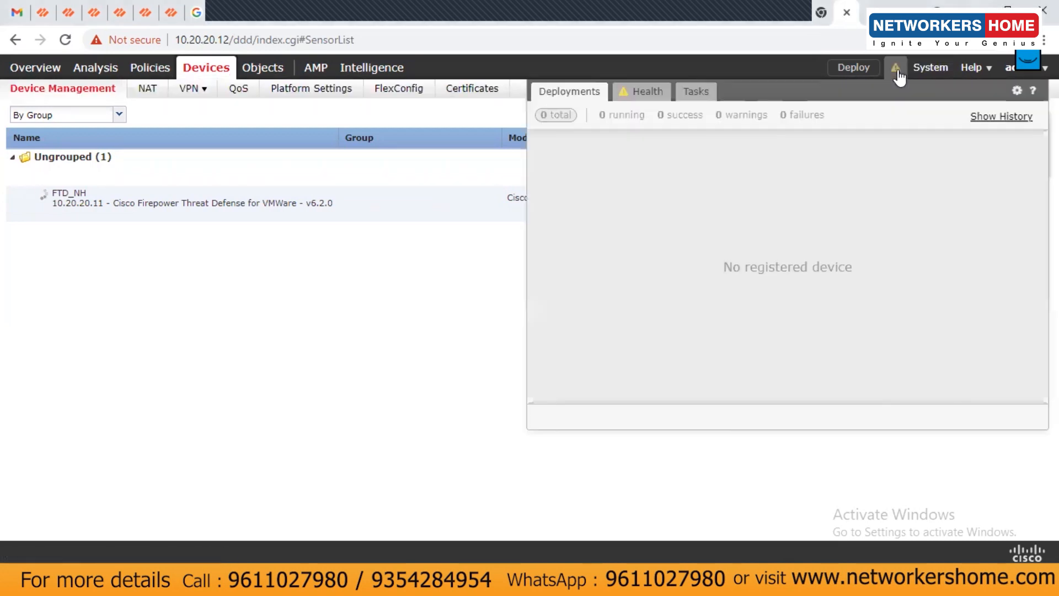
left_click(645, 95)
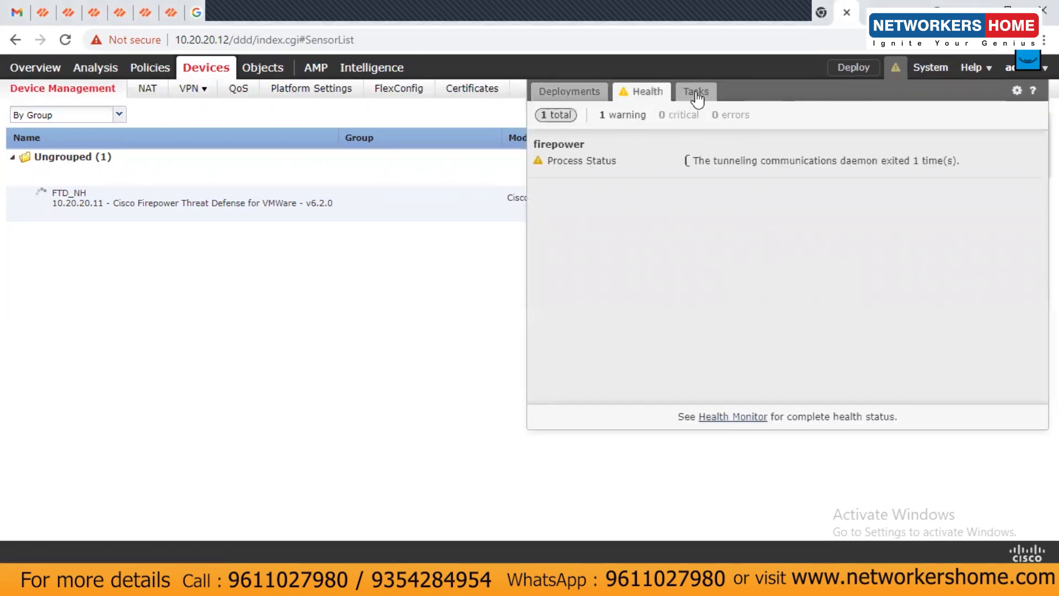
left_click(696, 94)
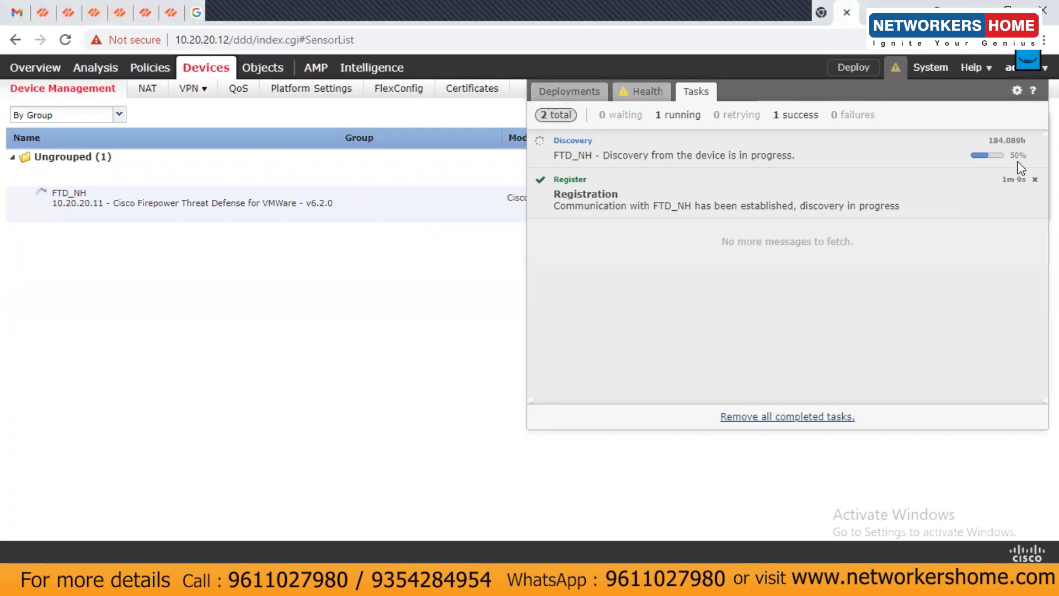
left_click(358, 371)
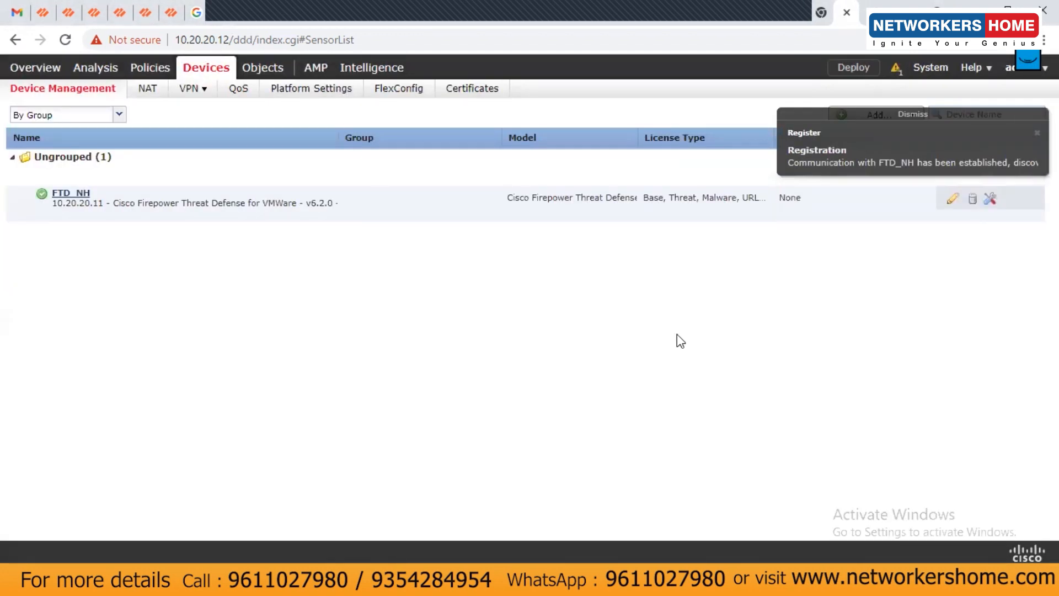
left_click(894, 68)
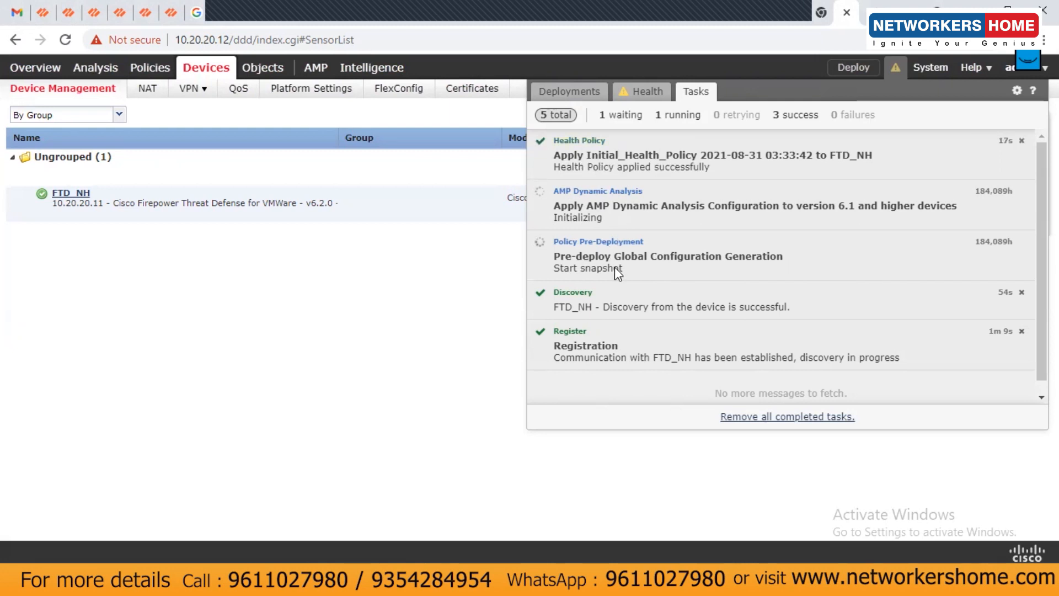
left_click(370, 359)
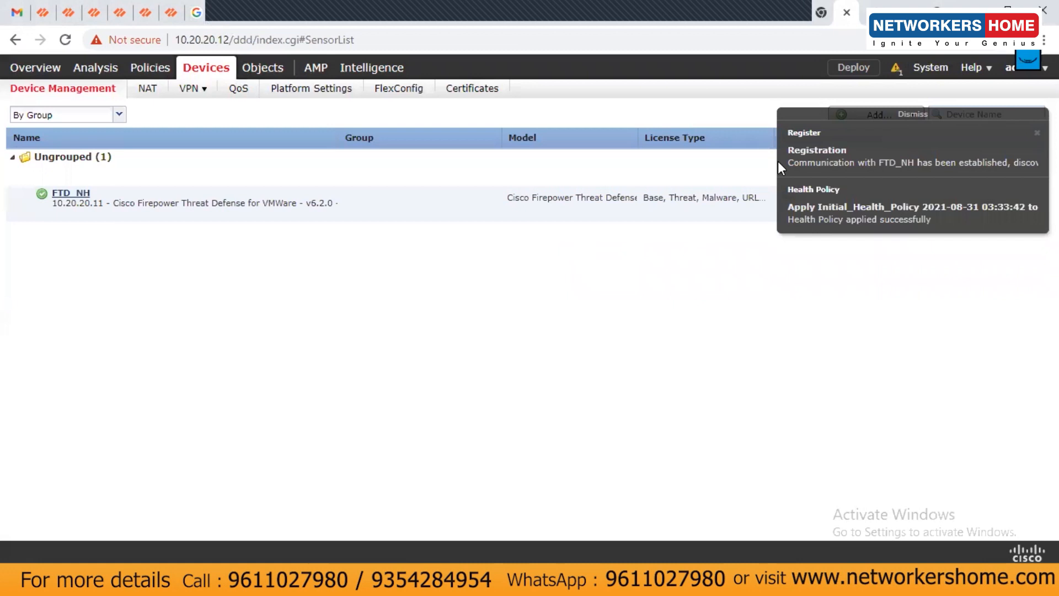
mouse_move(601, 551)
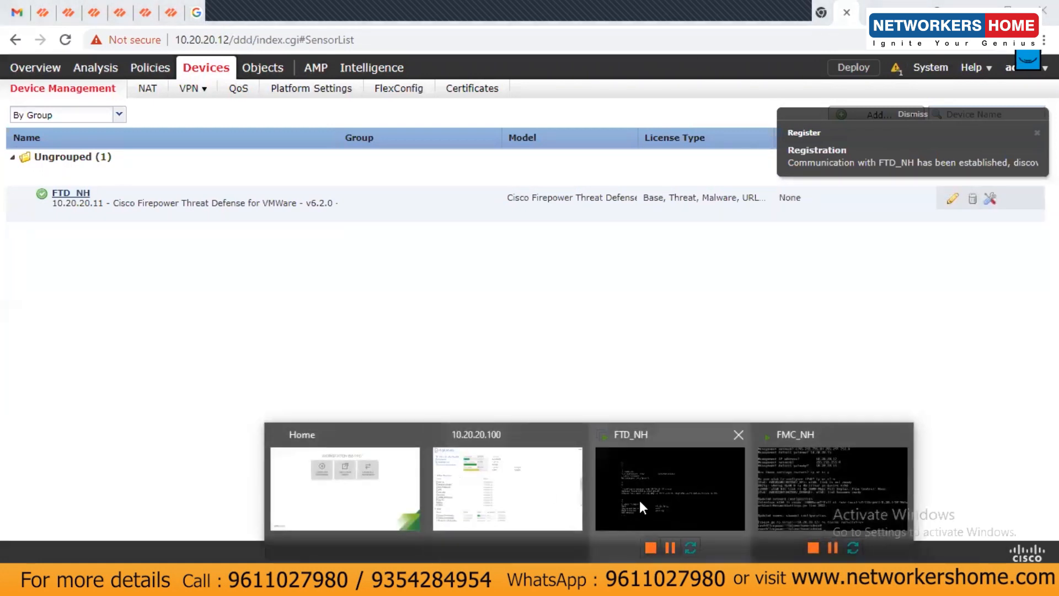
left_click(640, 501)
Run 'show managers' on FTD_NH to confirm manager registration is Completed
key("Return")
key("Return")
key("Return")
key("Return")
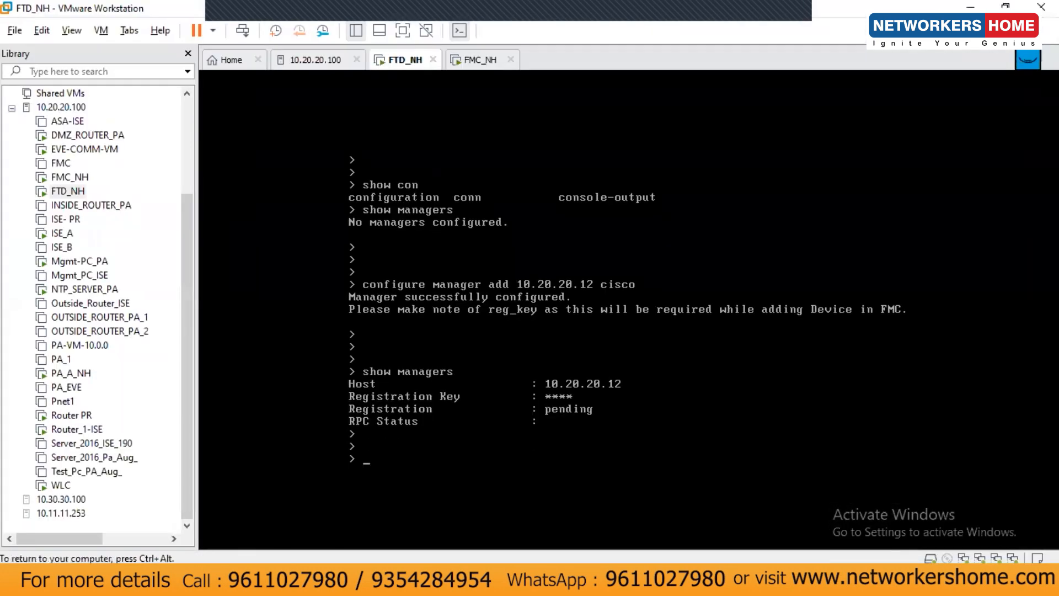
type("show managers")
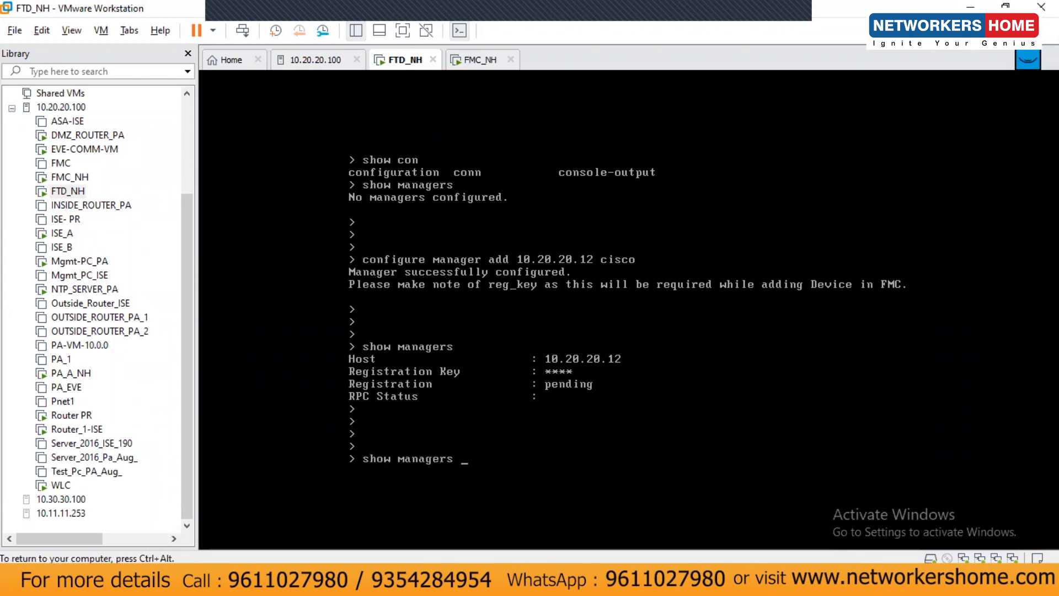
key("Return")
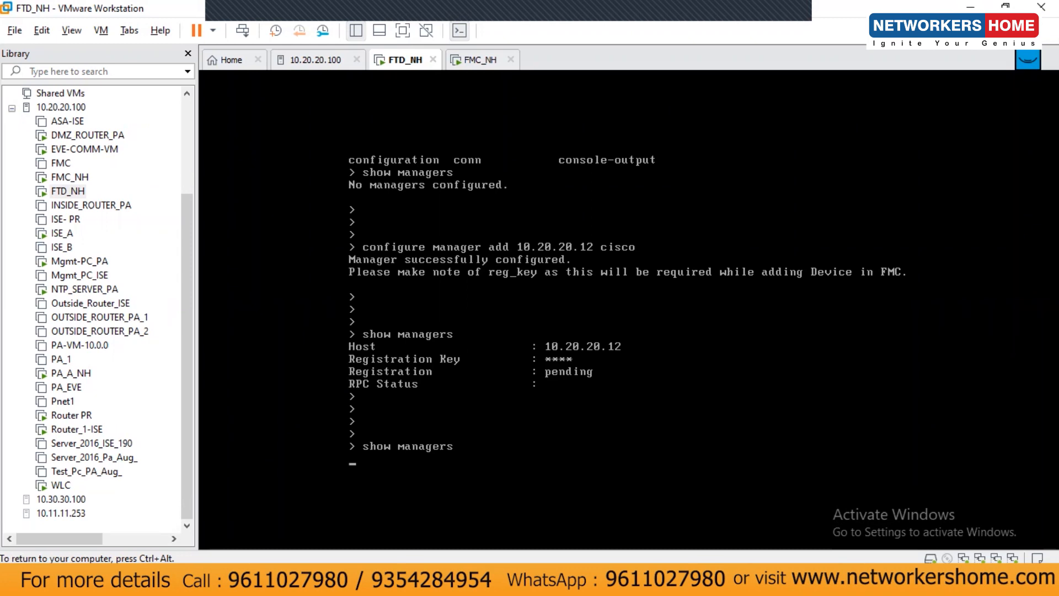
key("ctrl+alt")
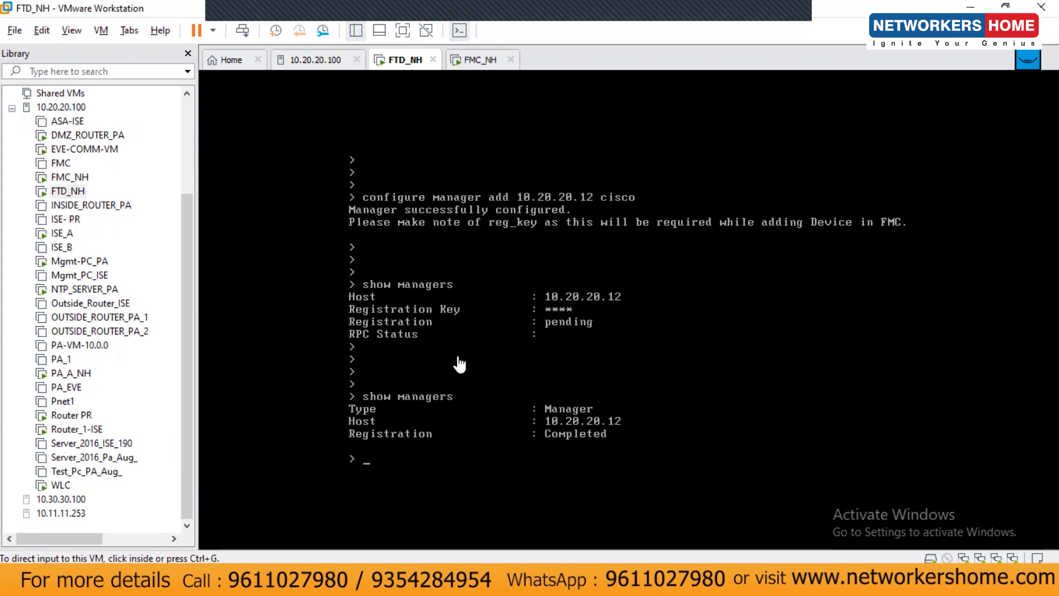
Run 'show interface ip brief', showing GigabitEthernet0/0–0/2 unassigned and administratively down
left_click(472, 387)
key("Return")
key("Return")
key("Return")
type("show")
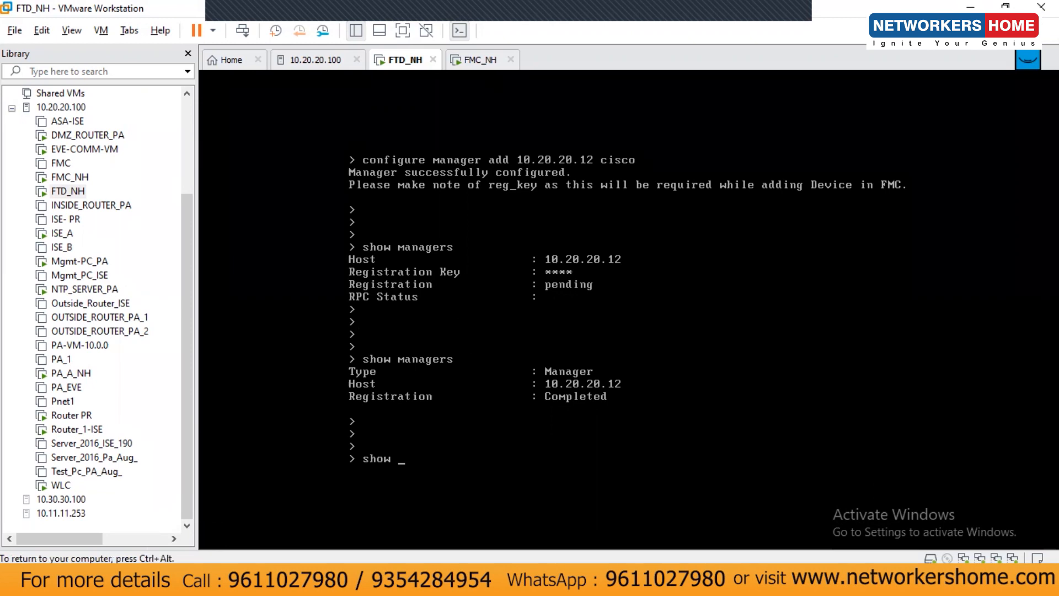
key("Tab")
type("int")
key("Tab")
type("ip")
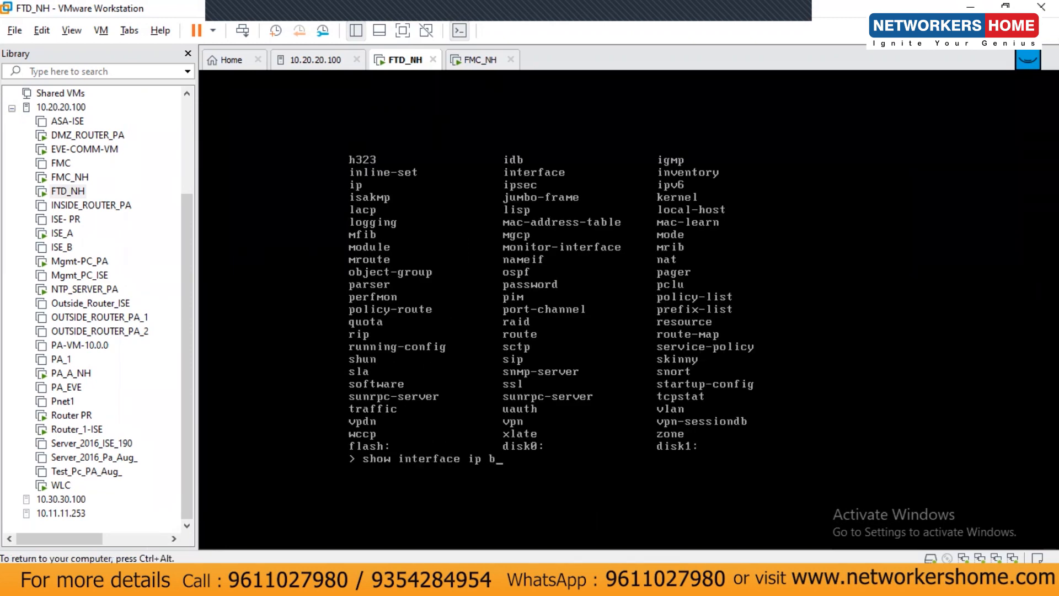
type(" brief")
key("Return")
key("ctrl+alt")
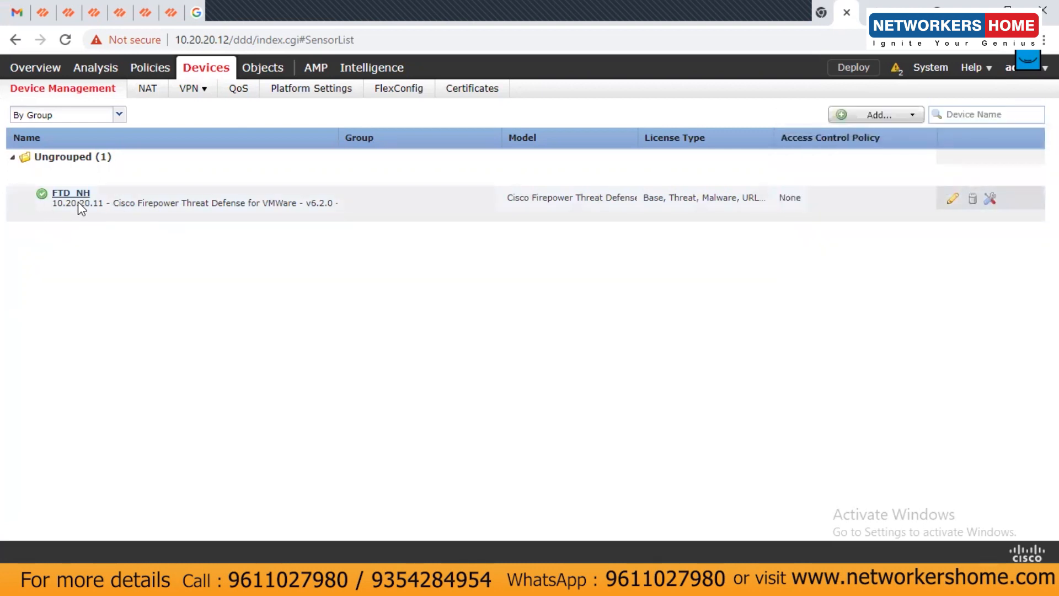
Dismiss the Add Device form, open FTD_NH's interfaces, and edit the unnamed GigabitEthernet0/0
left_click(953, 198)
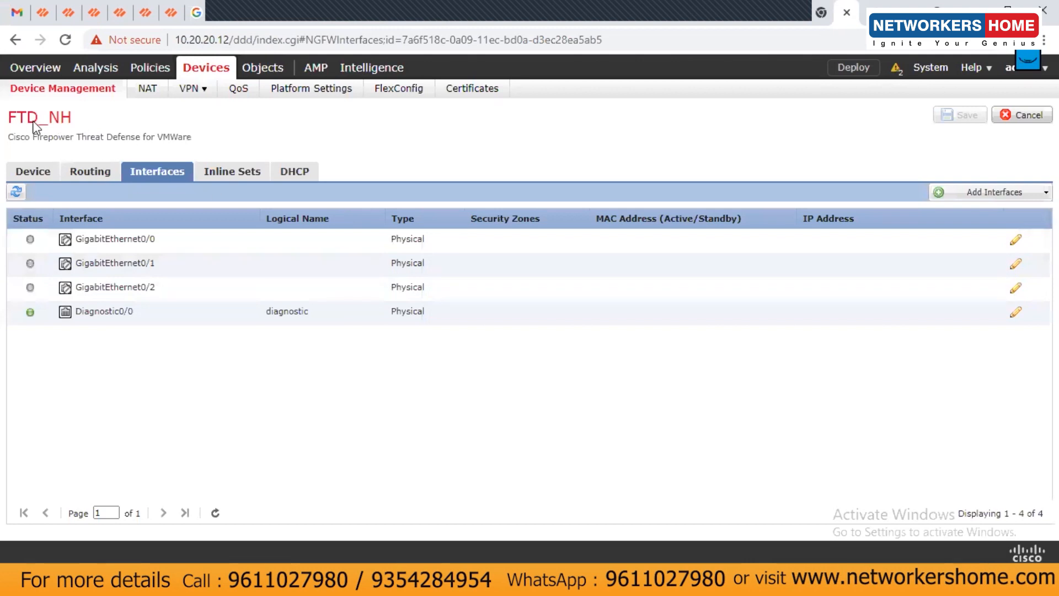
left_click(208, 74)
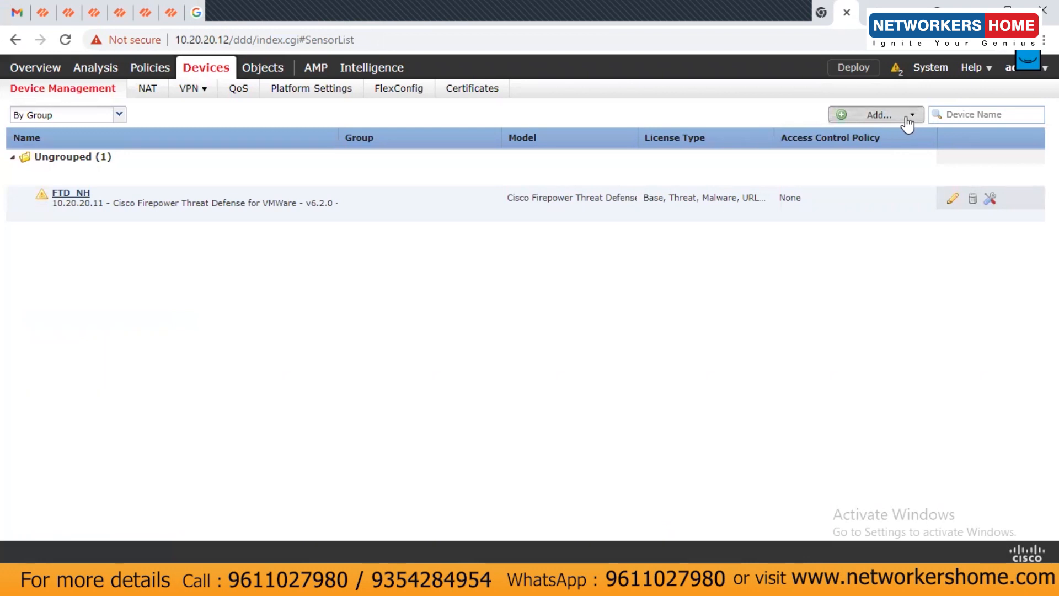
left_click(910, 115)
left_click(858, 137)
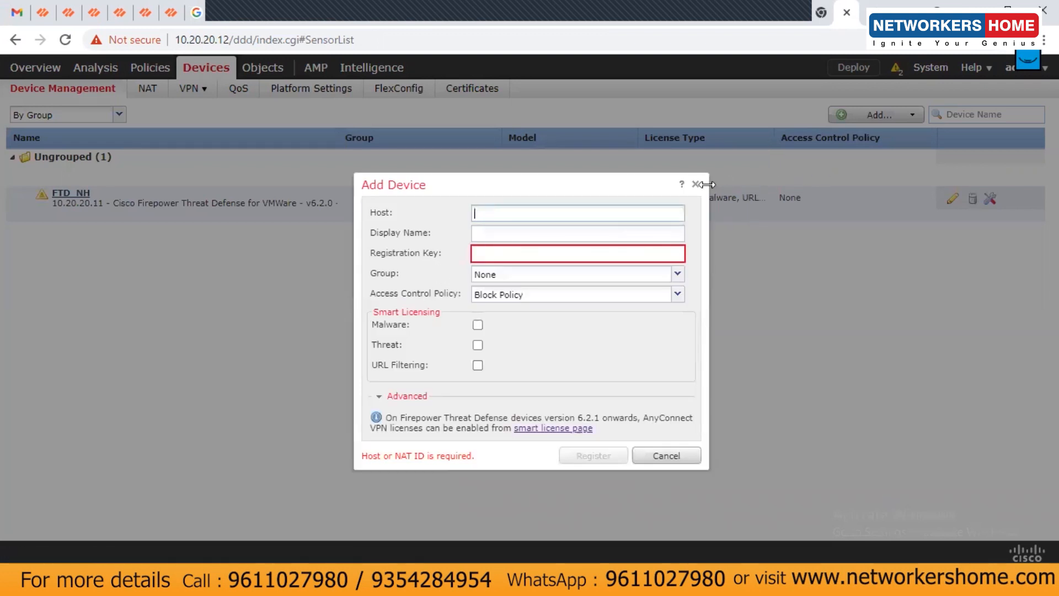
left_click(697, 184)
left_click(952, 198)
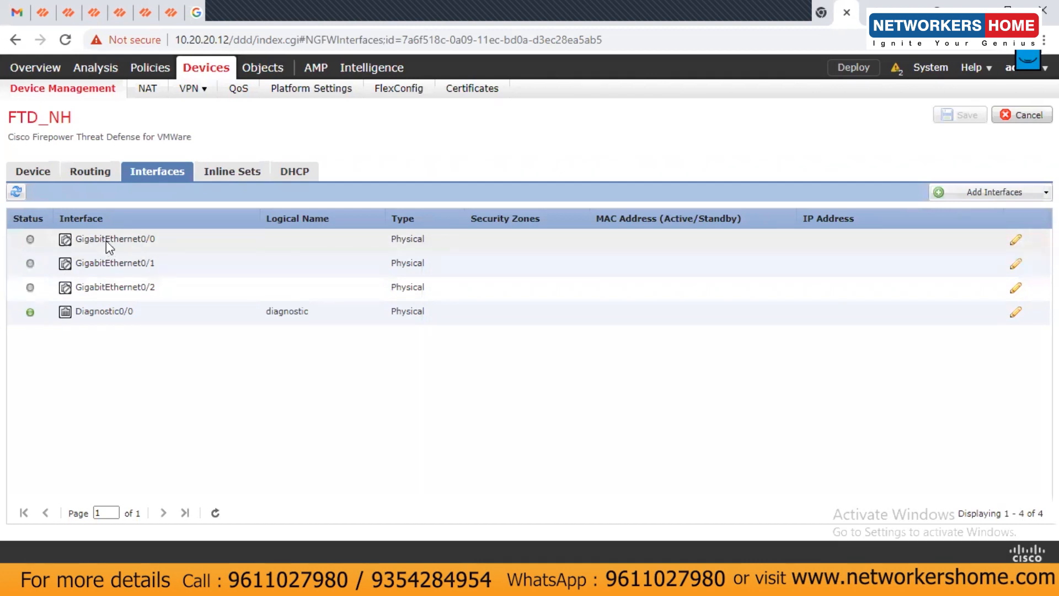
left_click(1011, 241)
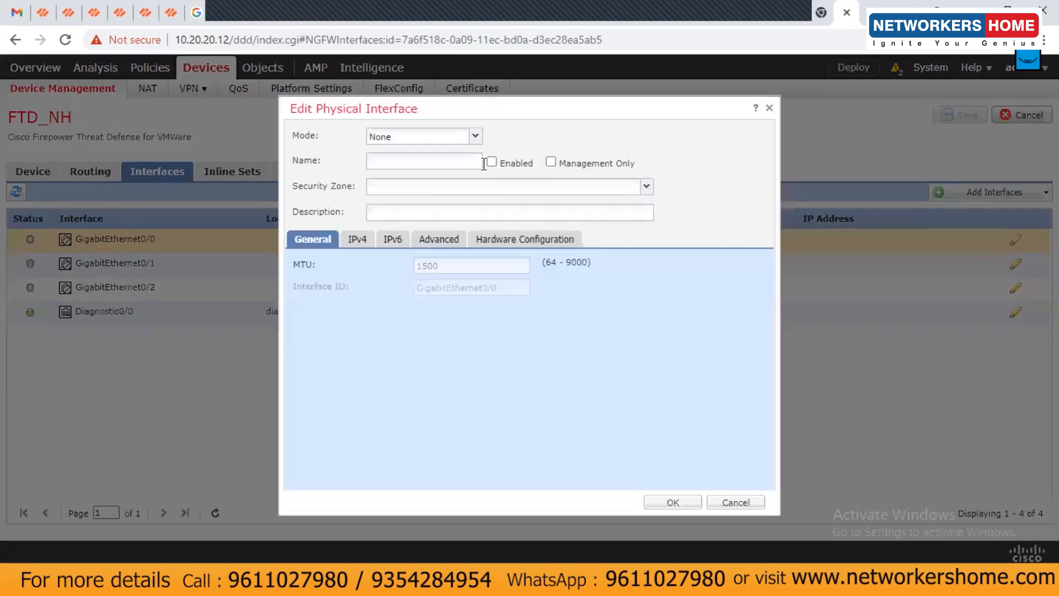
Name GigabitEthernet0/0 'Inside', enable it, and create and assign the new security zone inside-zone
left_click(474, 137)
left_click(386, 165)
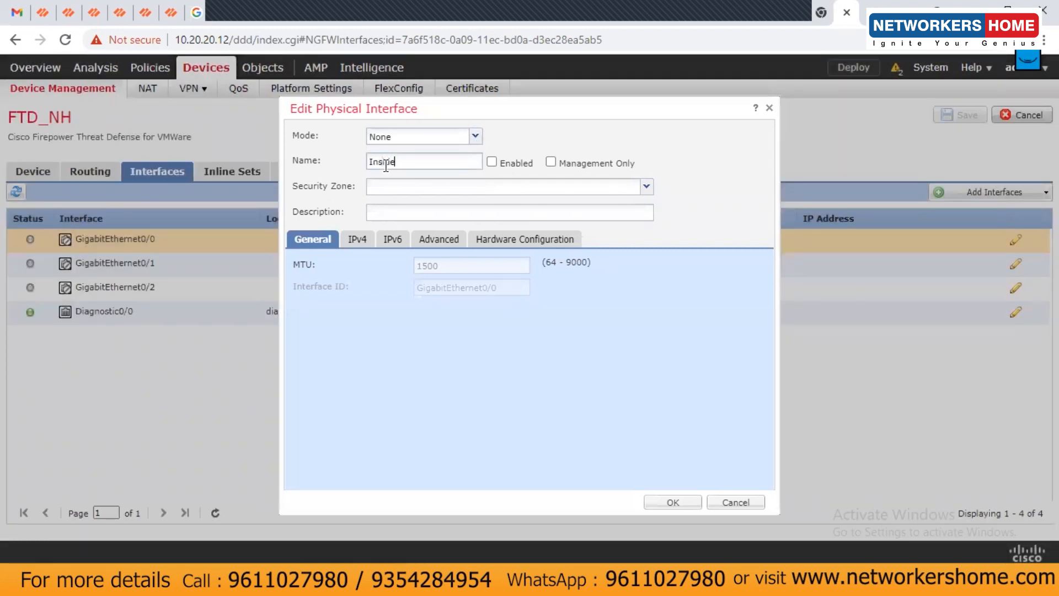
left_click(492, 162)
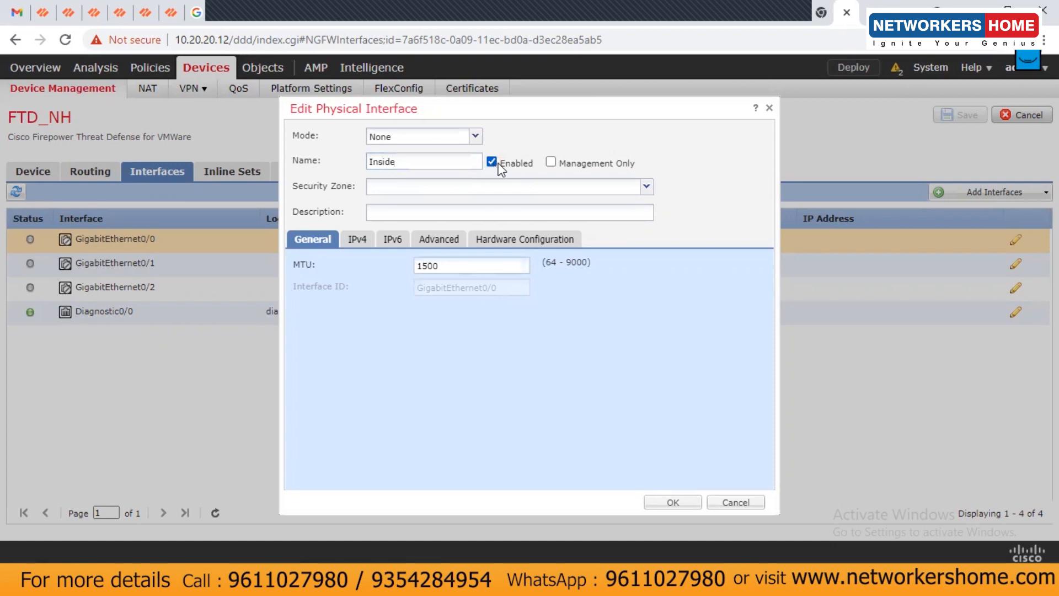
left_click(409, 189)
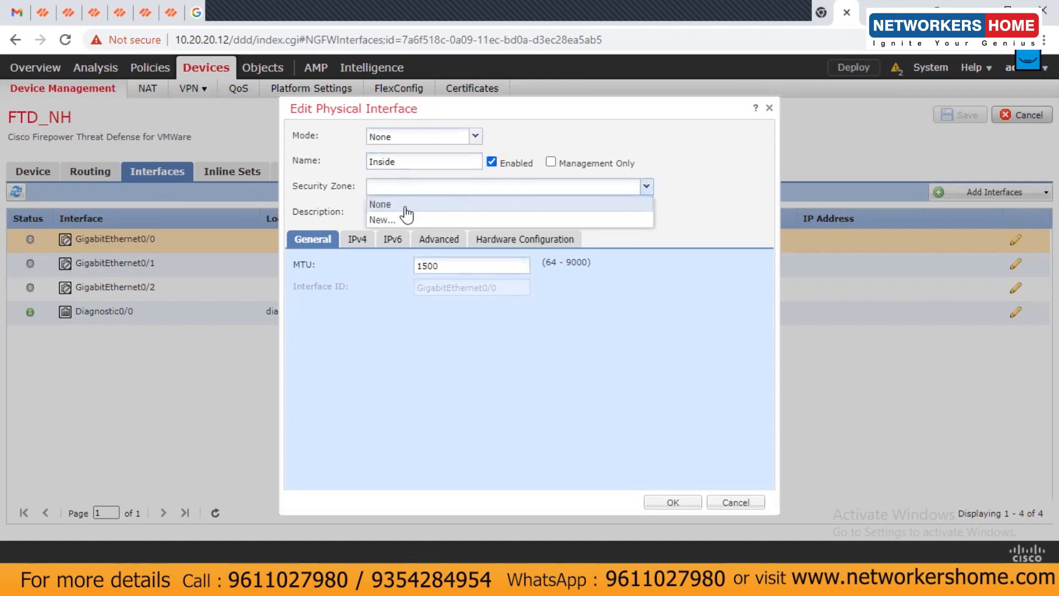
left_click(389, 220)
type("inside-zone")
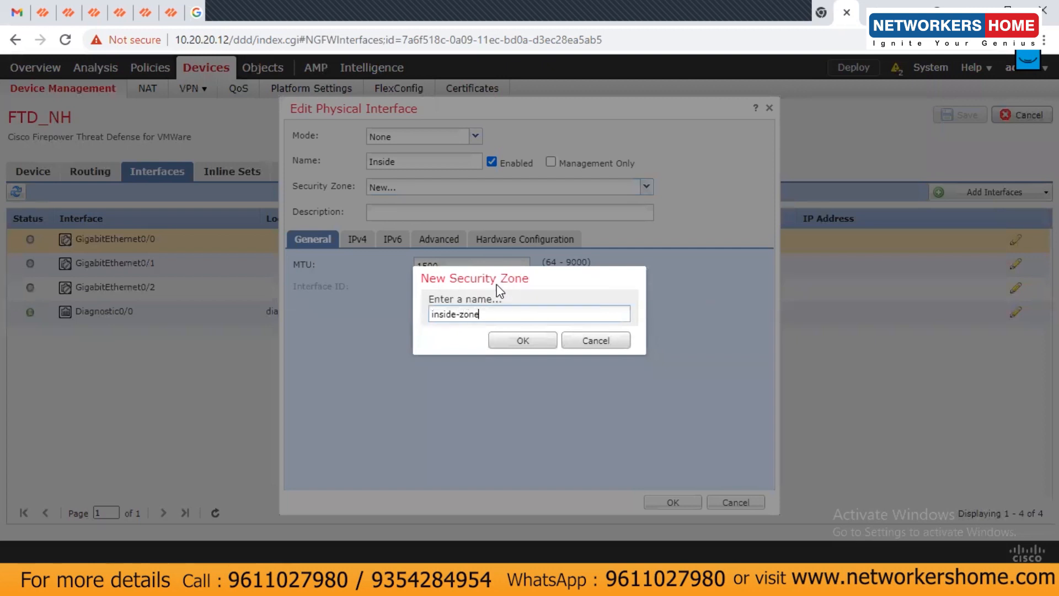
left_click(506, 340)
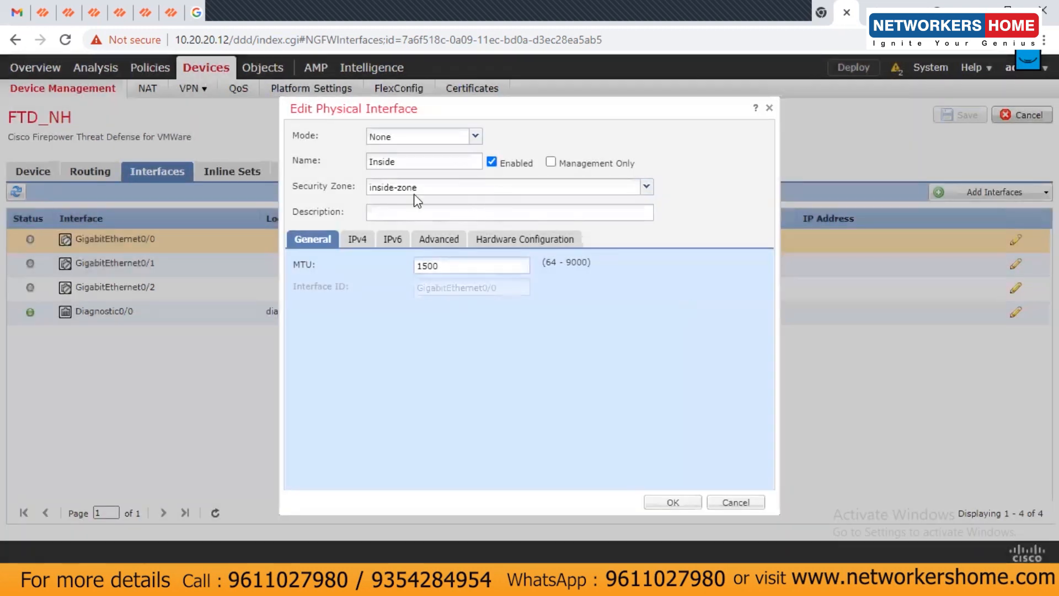
Give the interface static IPv4 address 10.1.1.100/24 and apply the settings
left_click(359, 240)
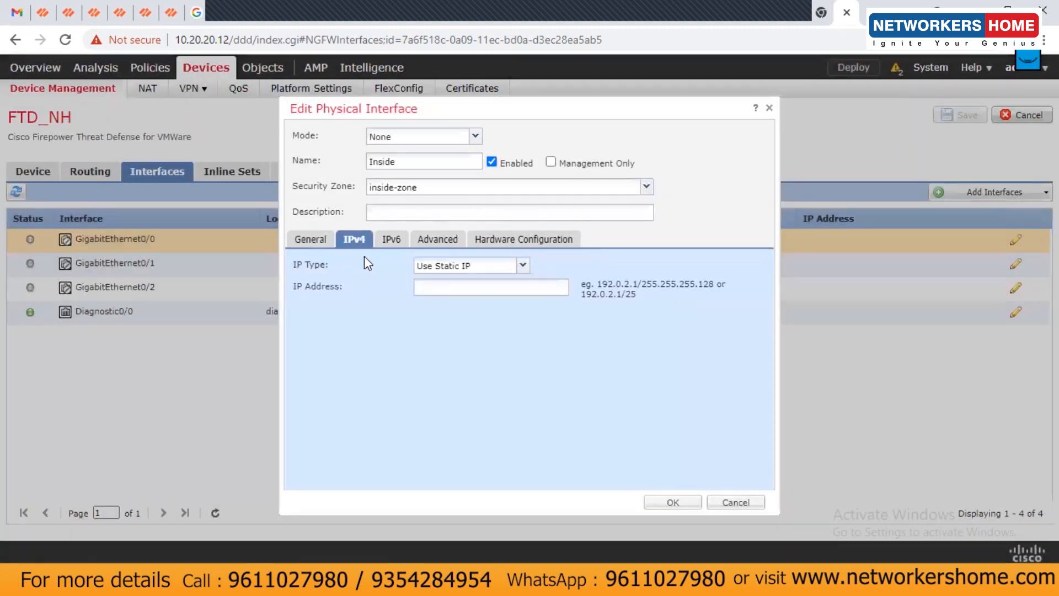
left_click(518, 290)
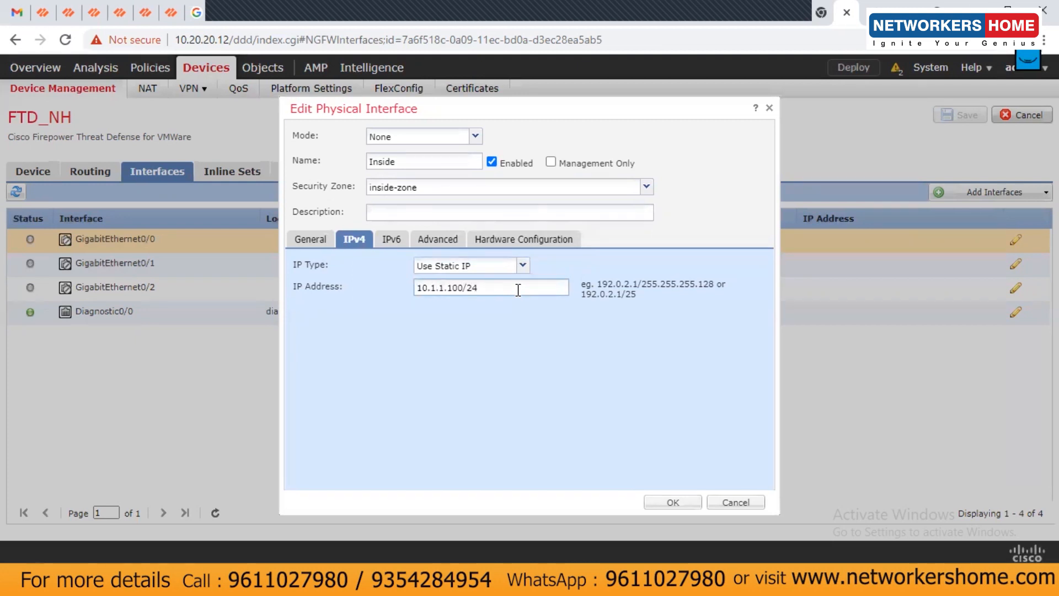
left_click(459, 238)
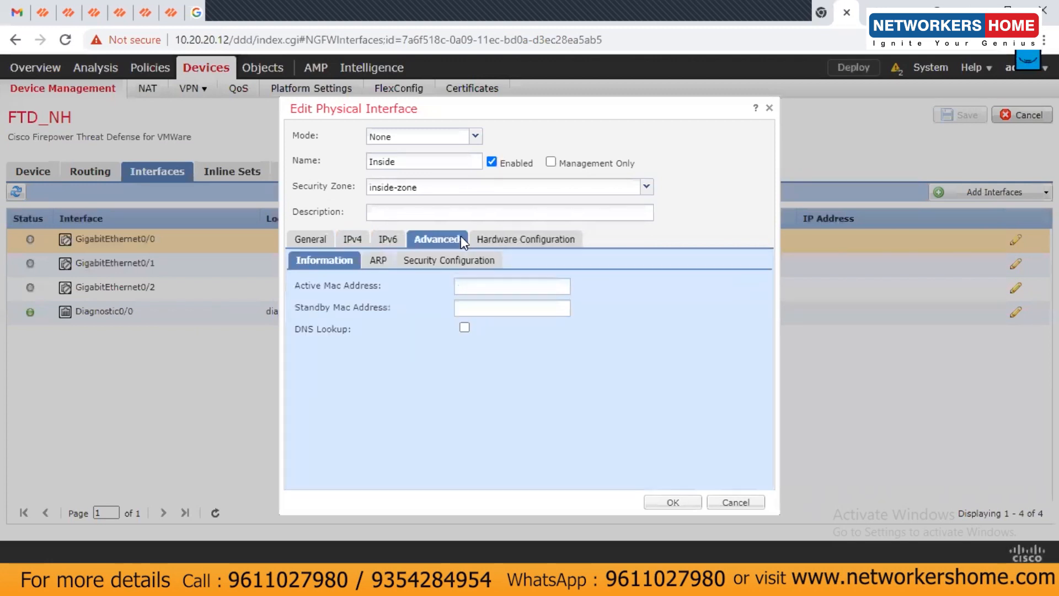
left_click(518, 241)
left_click(672, 503)
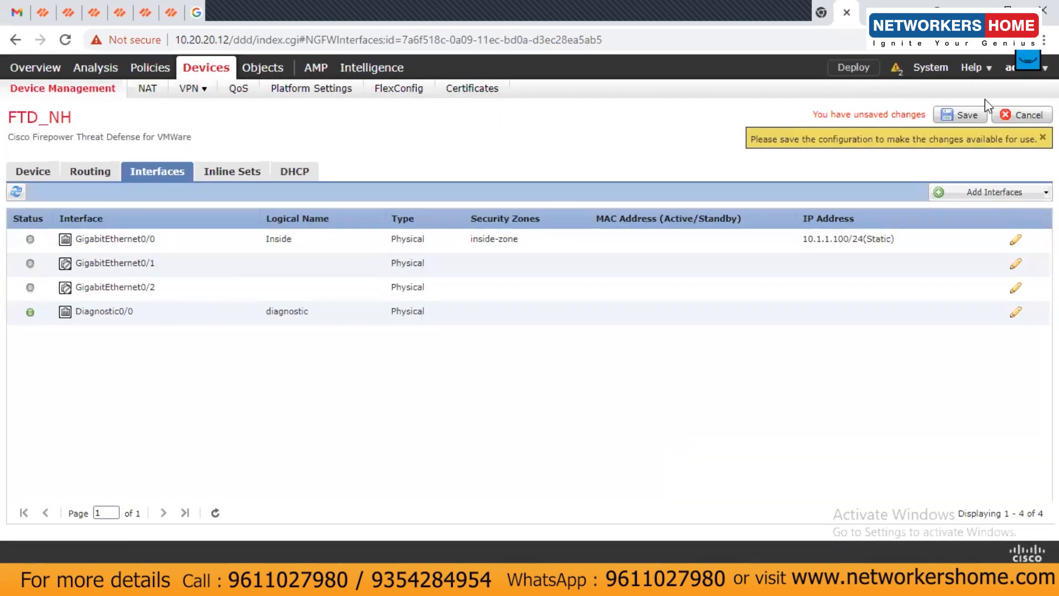
Save the Inside interface changes, deploy them to FTD_NH, and watch the deployment progress
left_click(952, 114)
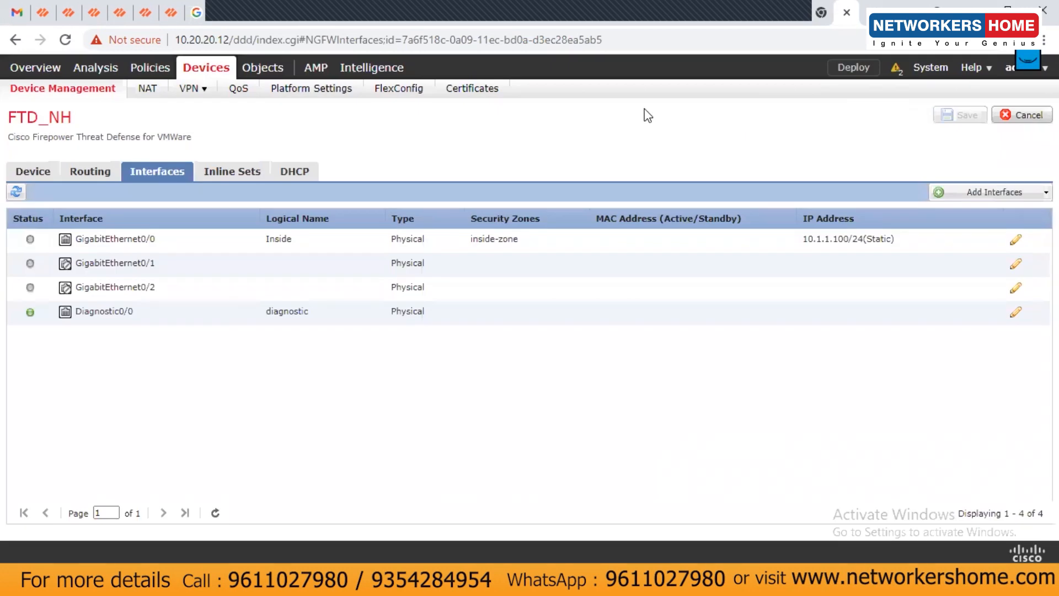
left_click(852, 69)
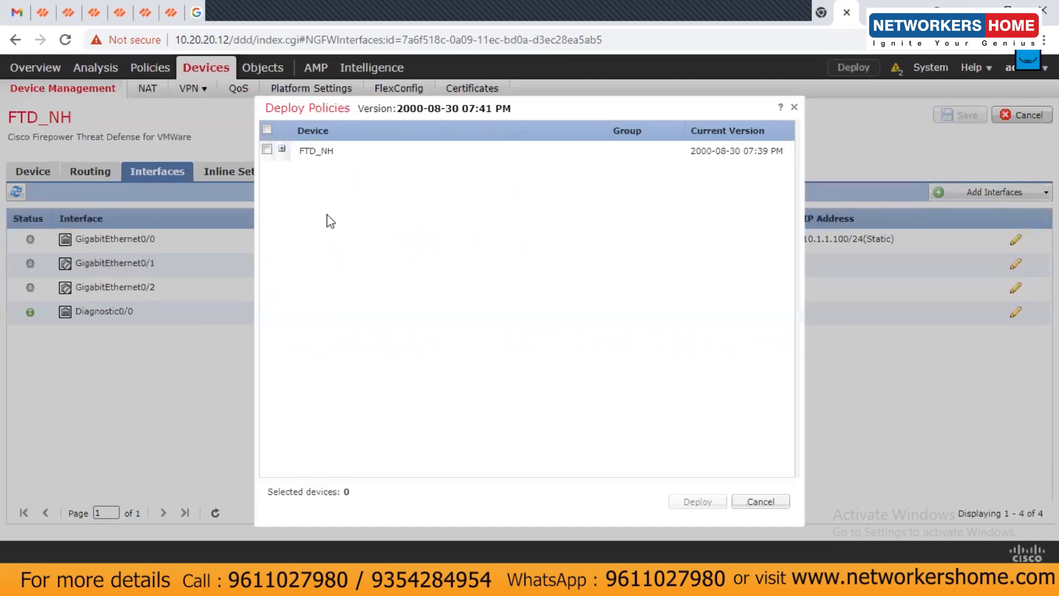
left_click(266, 150)
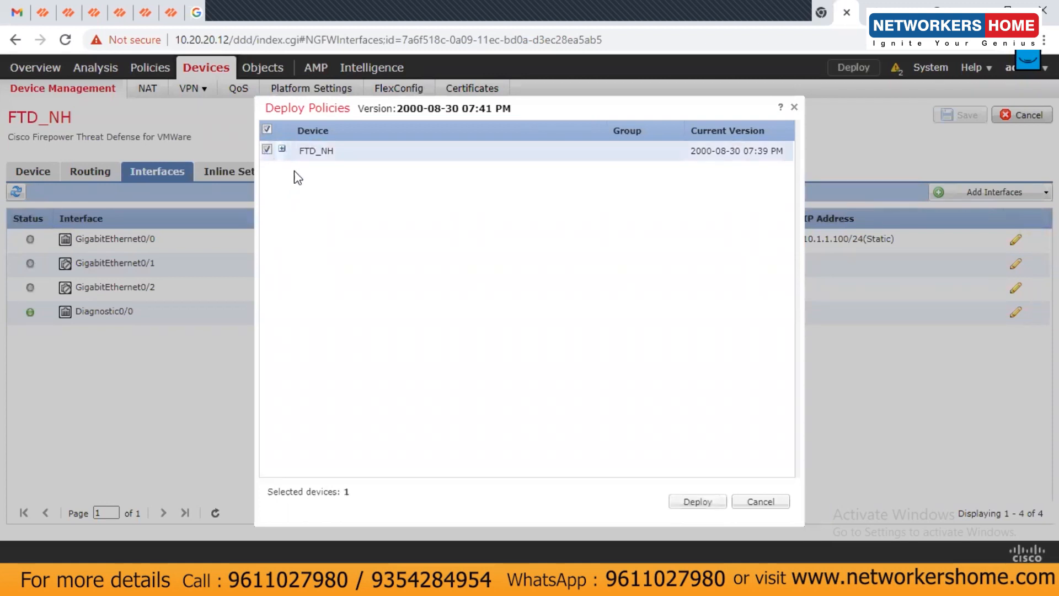
left_click(695, 502)
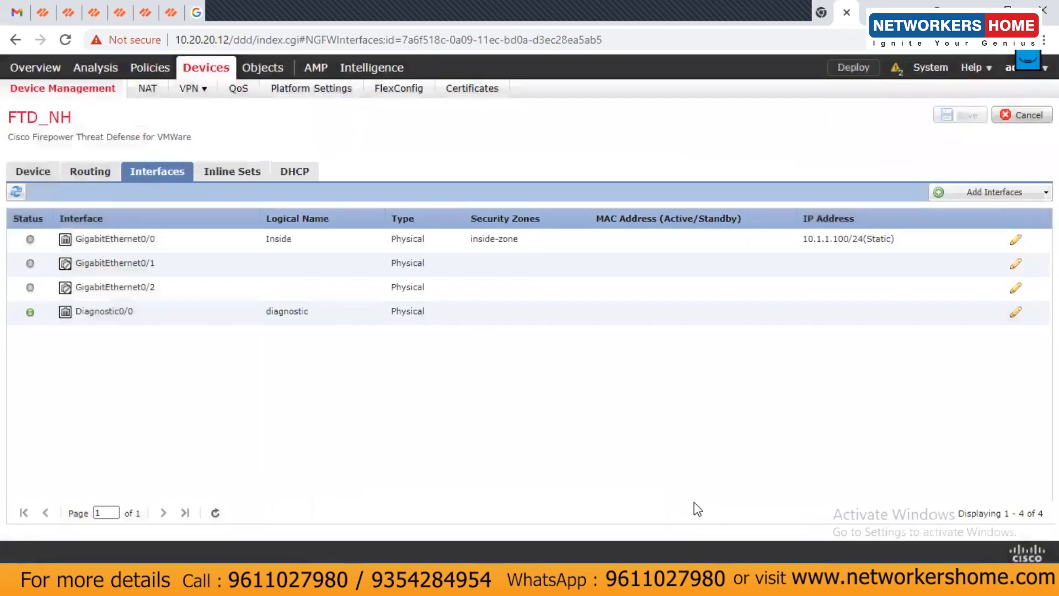
left_click(895, 69)
left_click(593, 104)
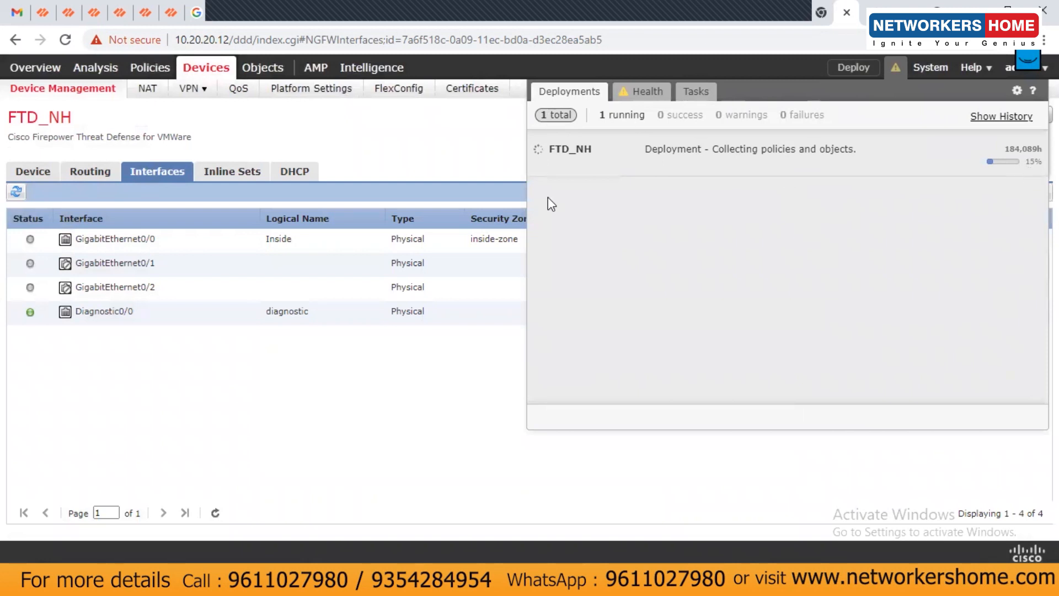
Show FTD_NH's OSPF routing page and confirm the deployment succeeded in 1m 36s
left_click(436, 413)
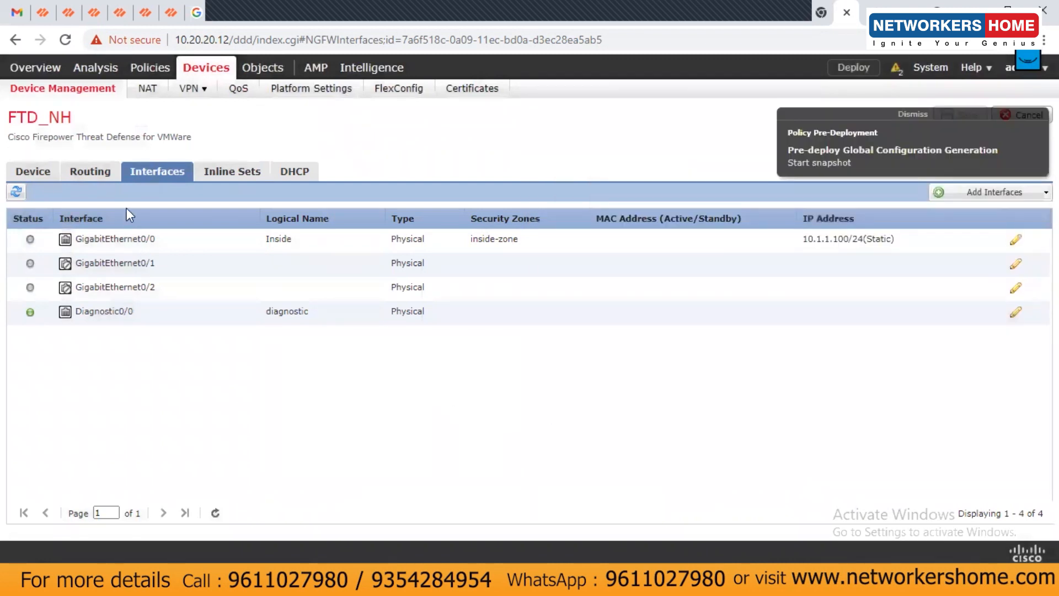
left_click(90, 171)
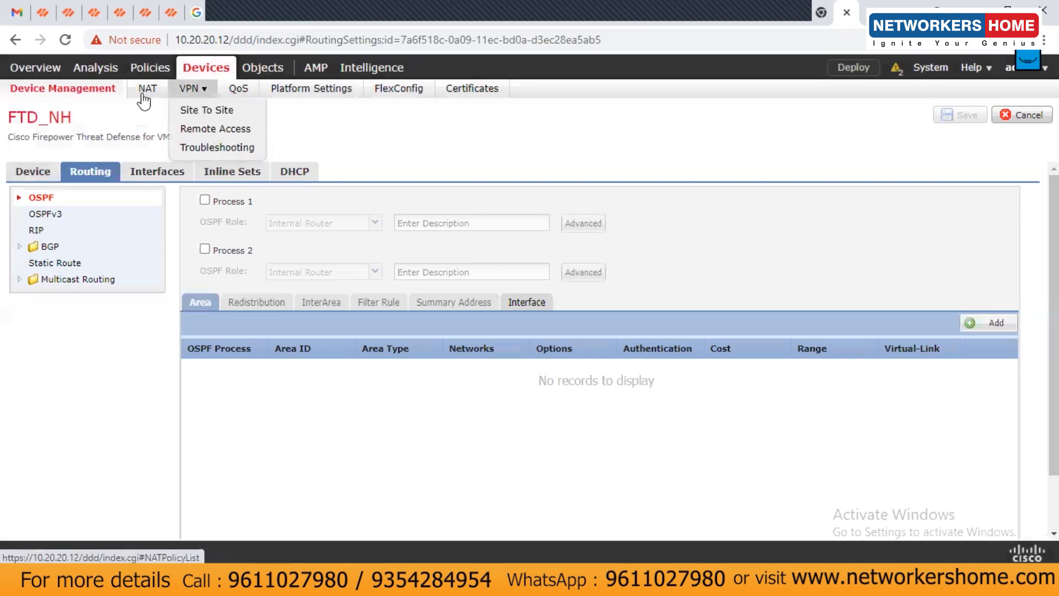
mouse_move(198, 90)
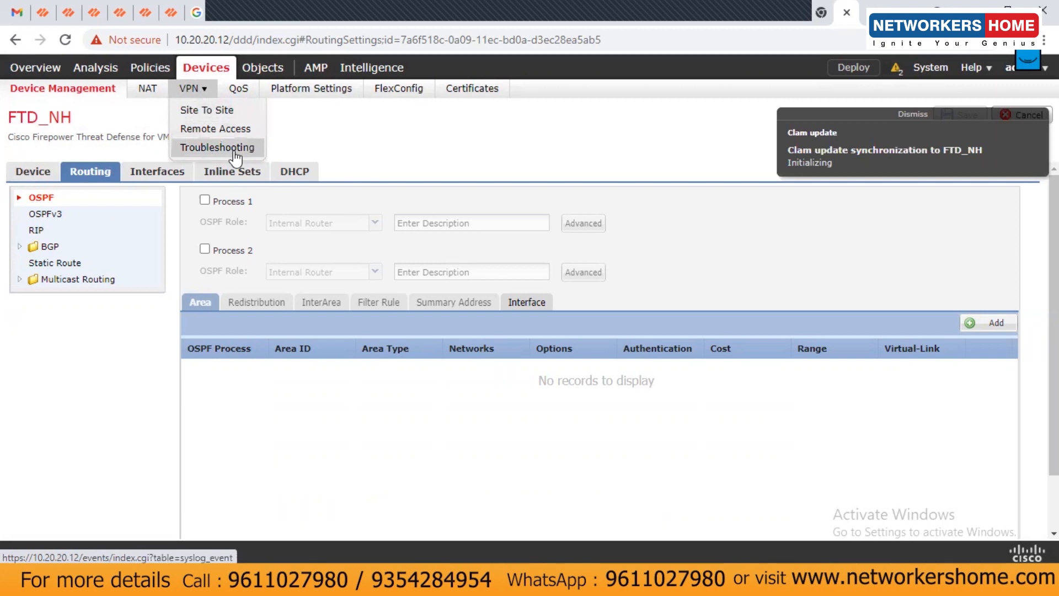
mouse_move(165, 72)
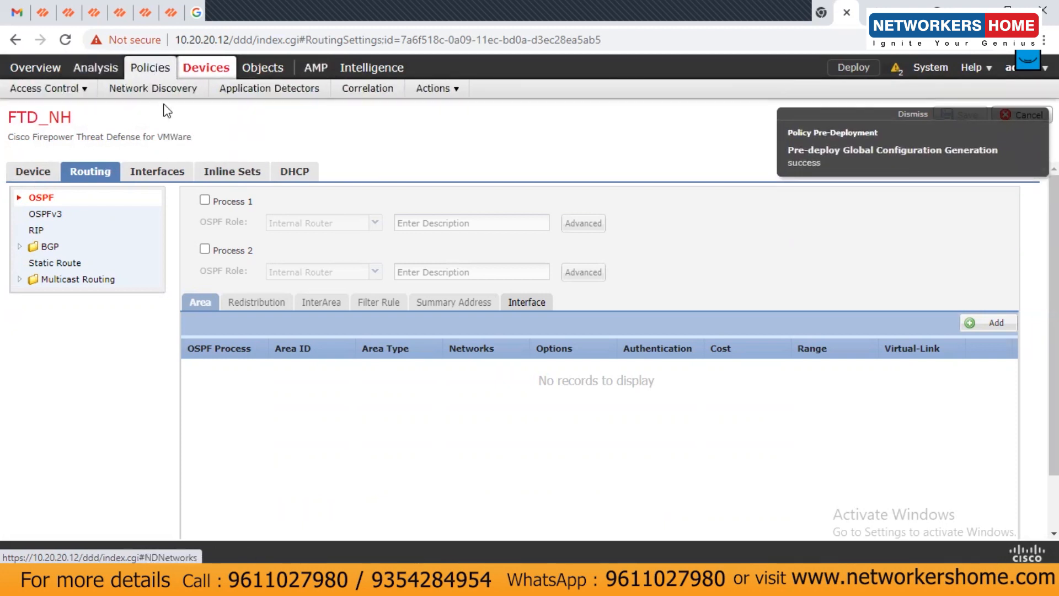
mouse_move(83, 93)
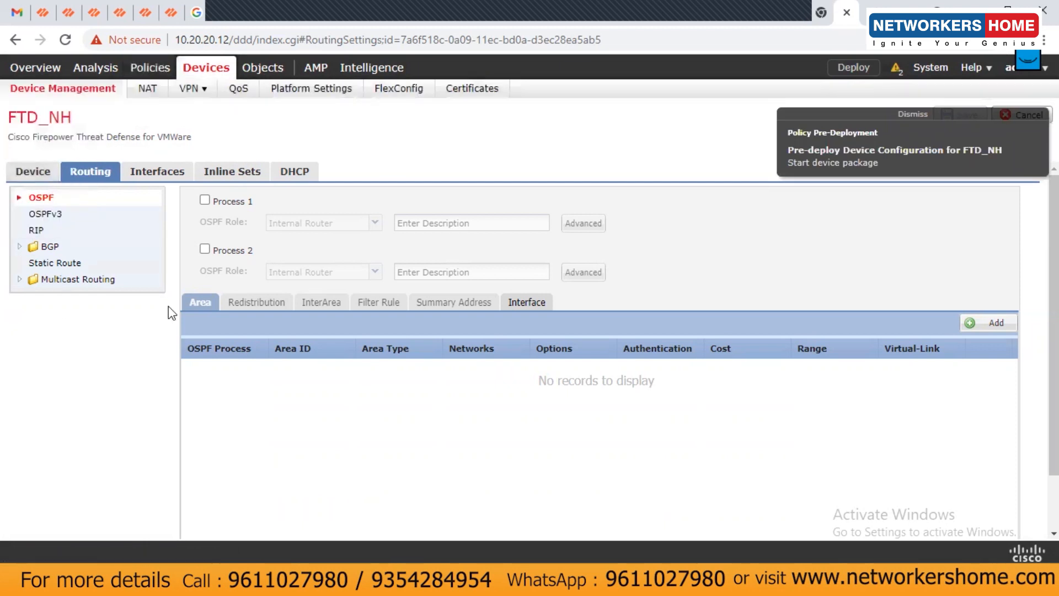
left_click(895, 70)
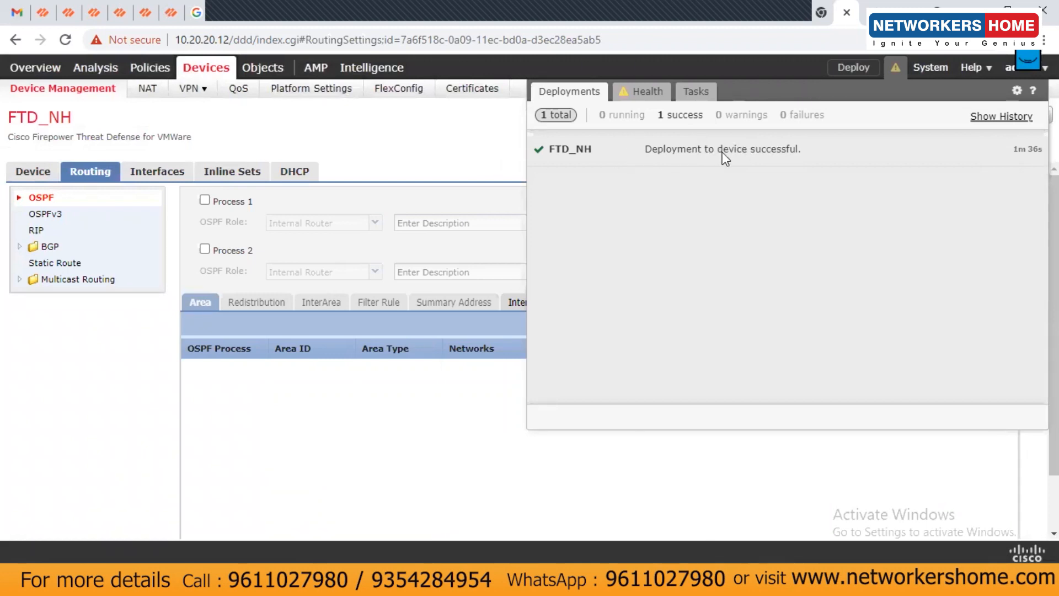
left_click(443, 150)
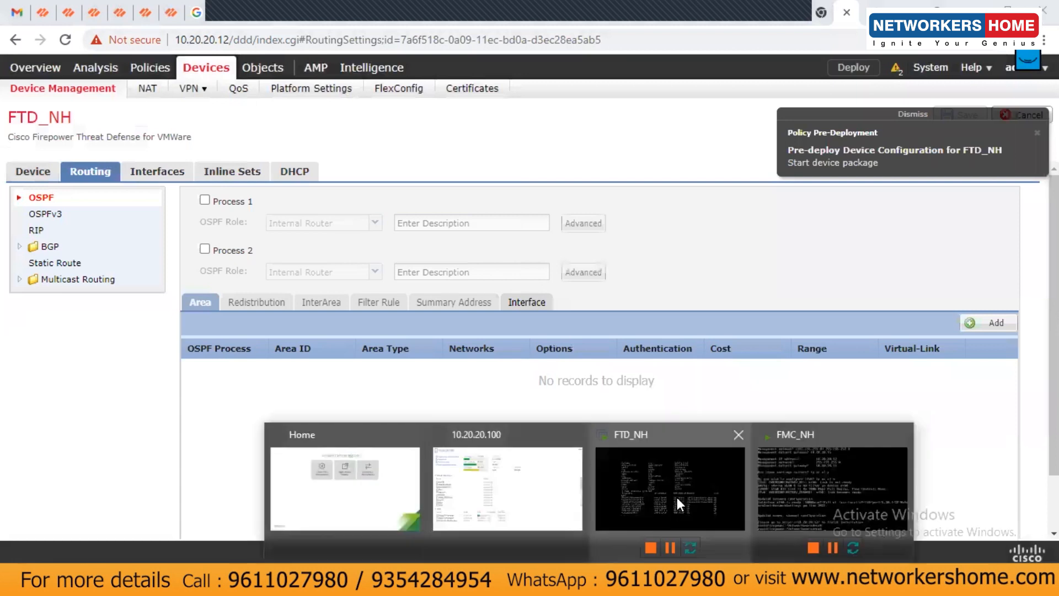
Rerun show interface ip brief on the FTD_NH console to confirm GigabitEthernet0/0 is up at 10.1.1.100
left_click(667, 484)
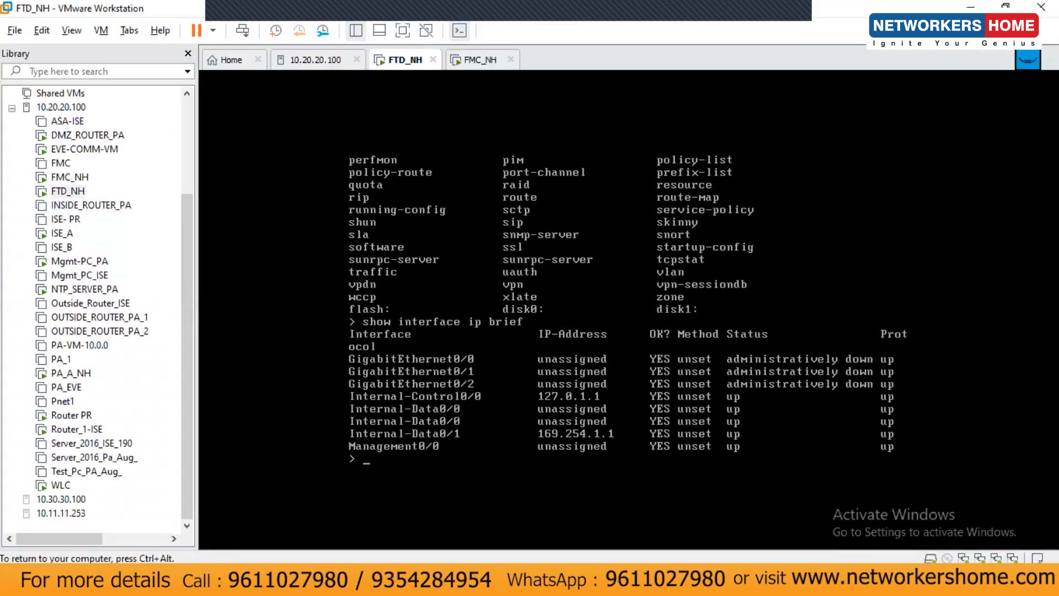
key("Up")
key("Return")
key("ctrl+alt")
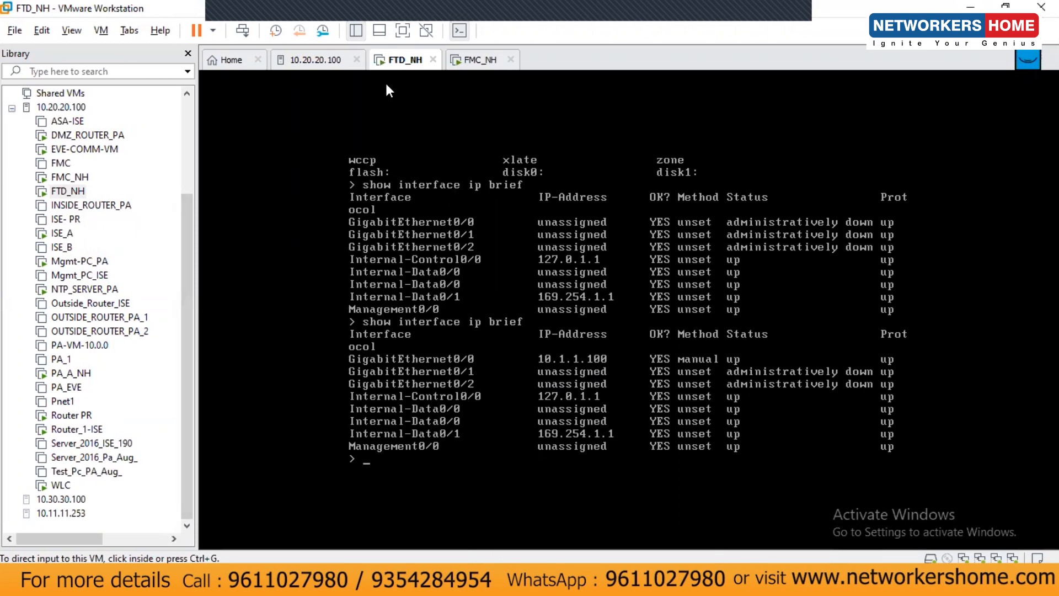
Bring the FMC_NH virtual machine console to the front
left_click(475, 62)
left_click(405, 65)
left_click(470, 65)
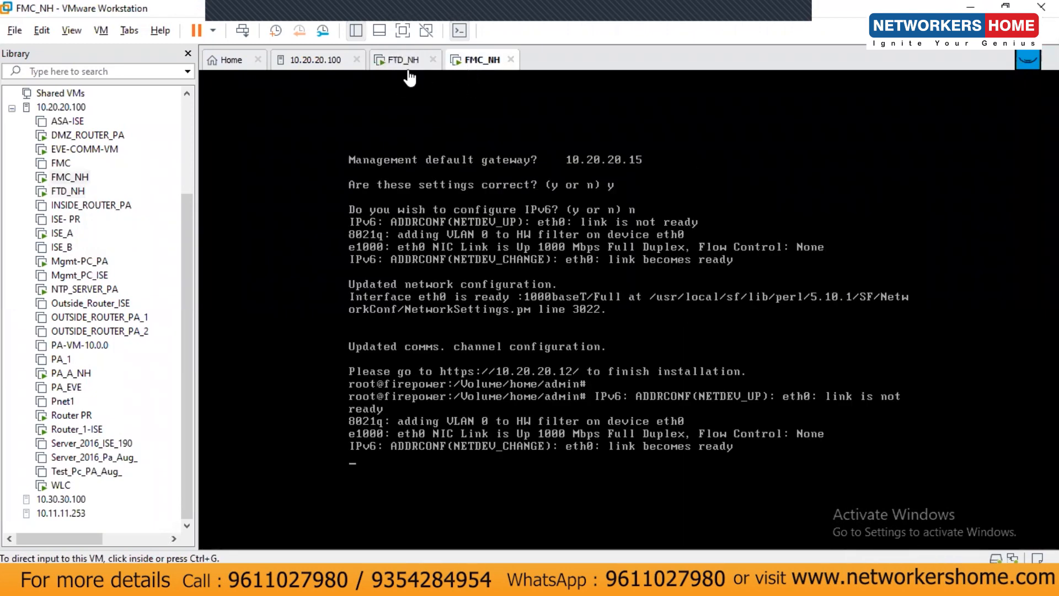
left_click(406, 69)
left_click(473, 66)
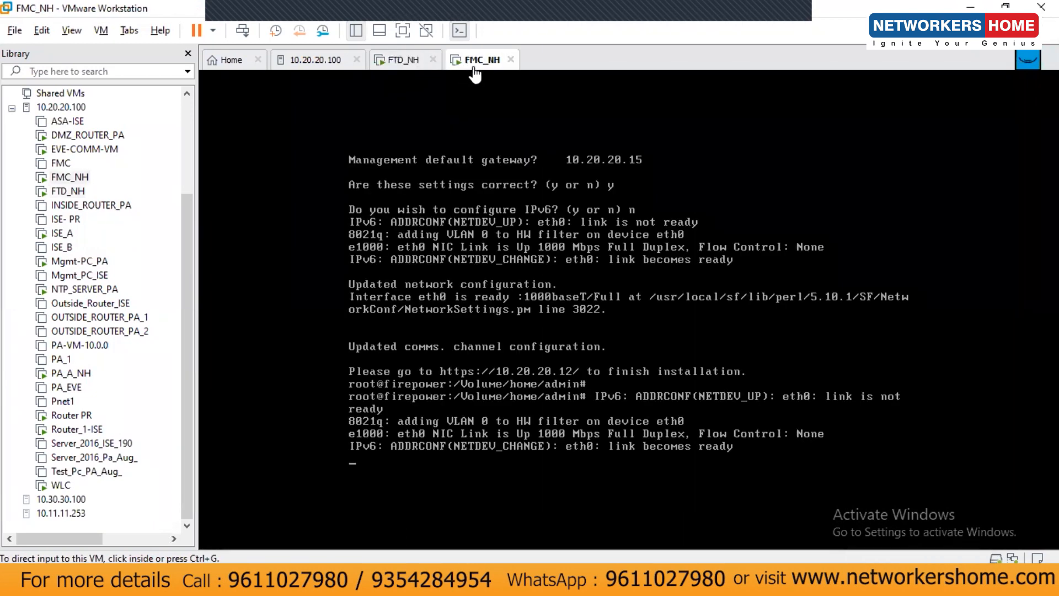